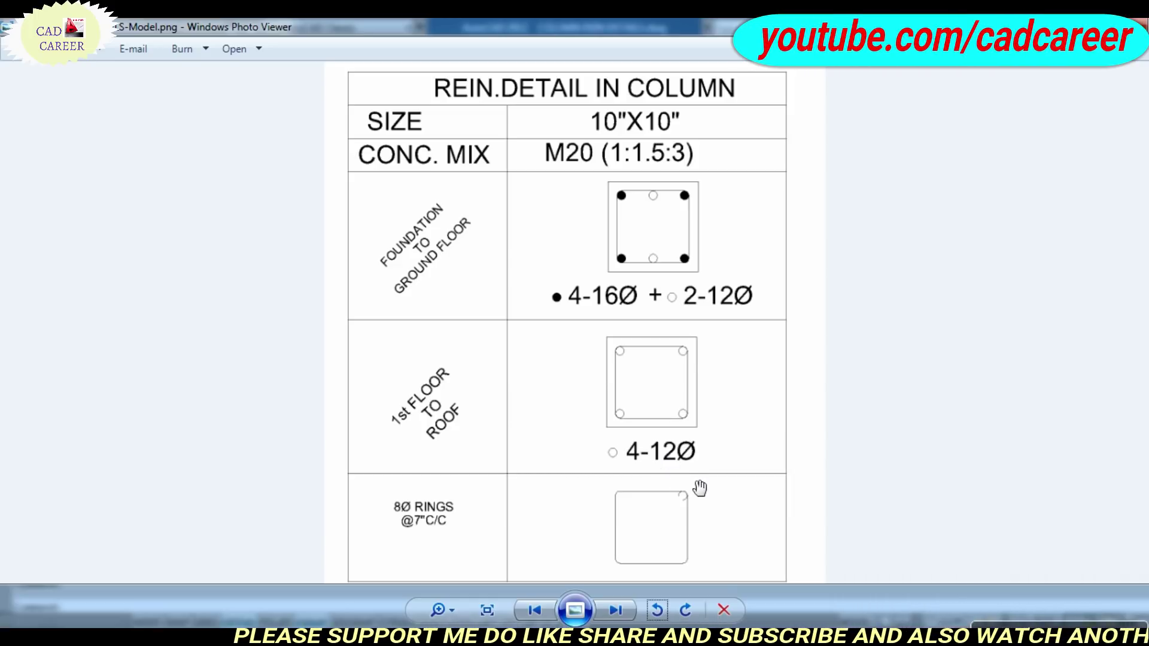
Step: Draw a 10 by 10 square with the rectangle command
left_click_drag(698, 488, 695, 480)
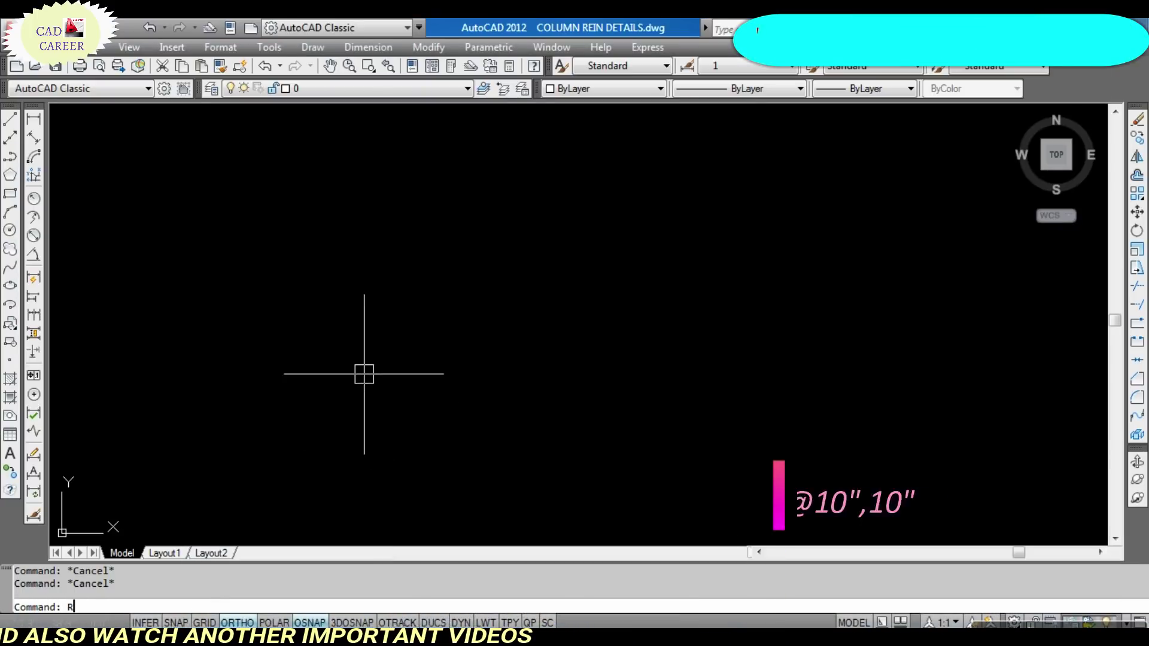
type("ec")
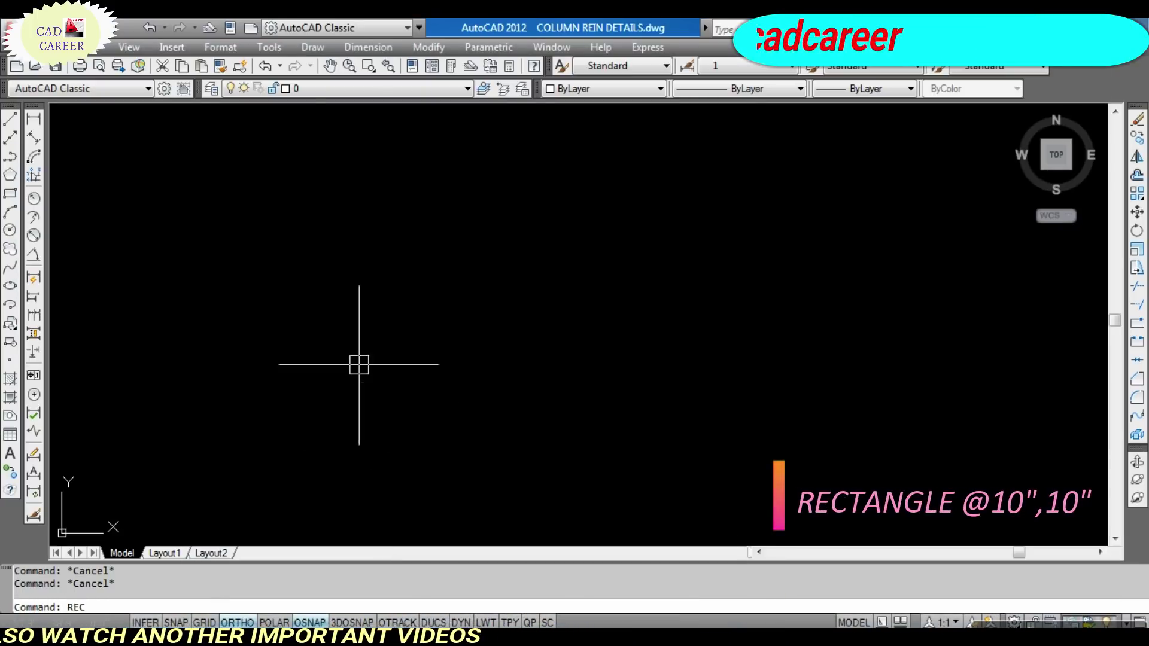
key("Return")
left_click(267, 361)
key("F8")
type("@1")
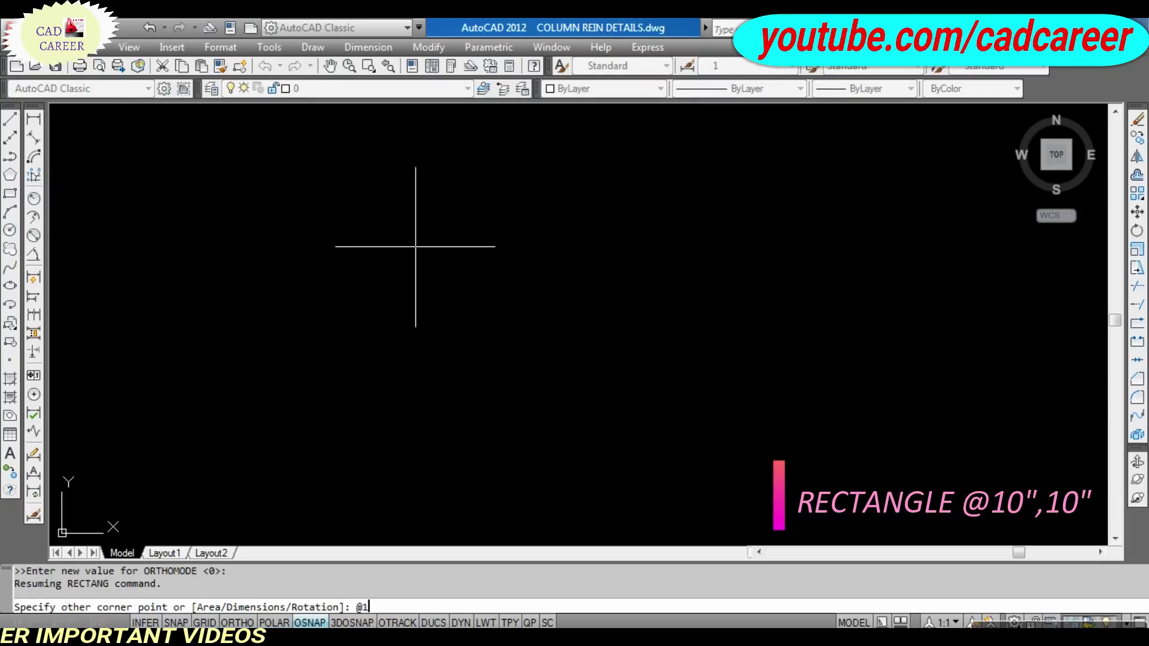
key("Return")
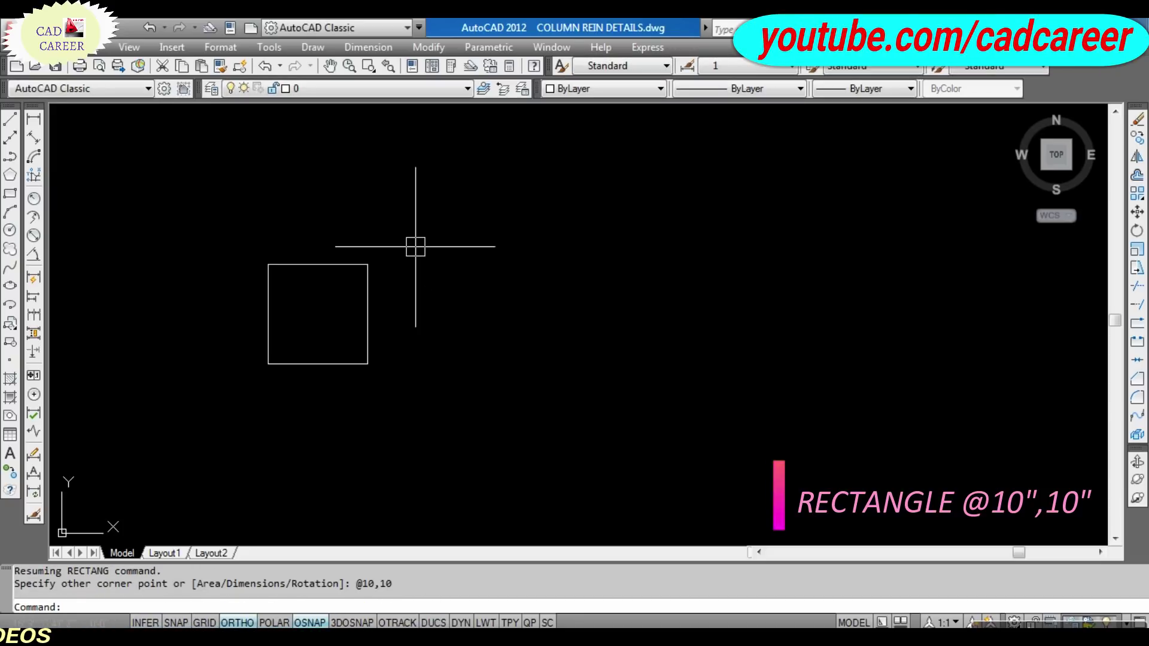
key("Escape")
key("Escape")
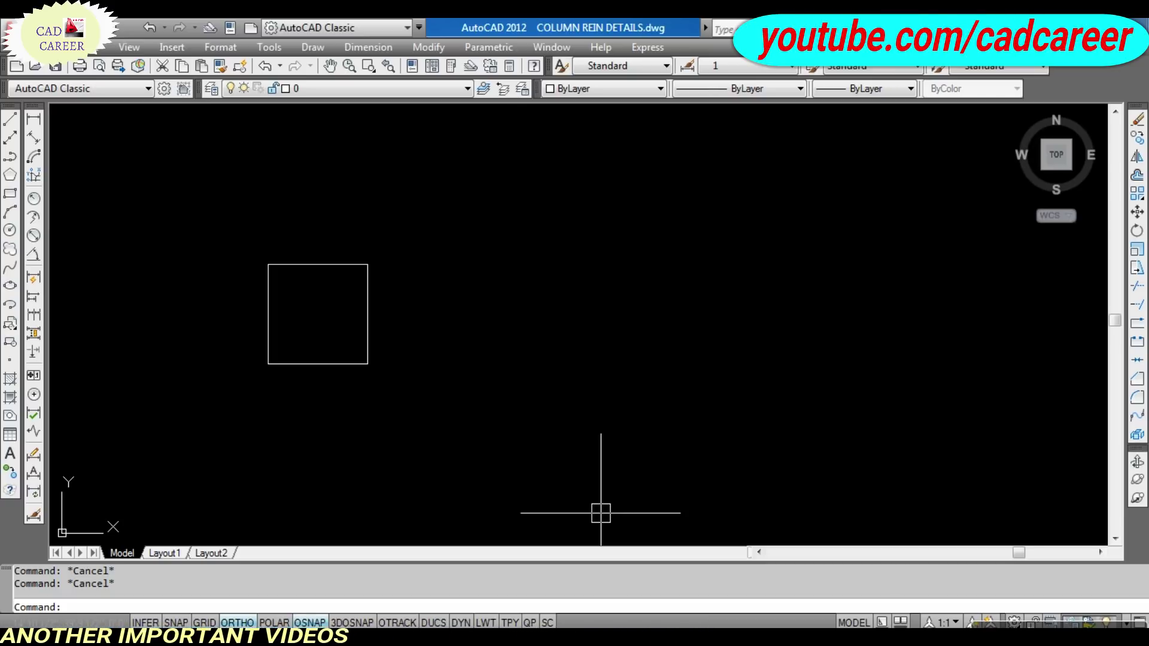
type("O")
Step: Offset the square 1.5 units outward to form a second square
key("Return")
type("1.5")
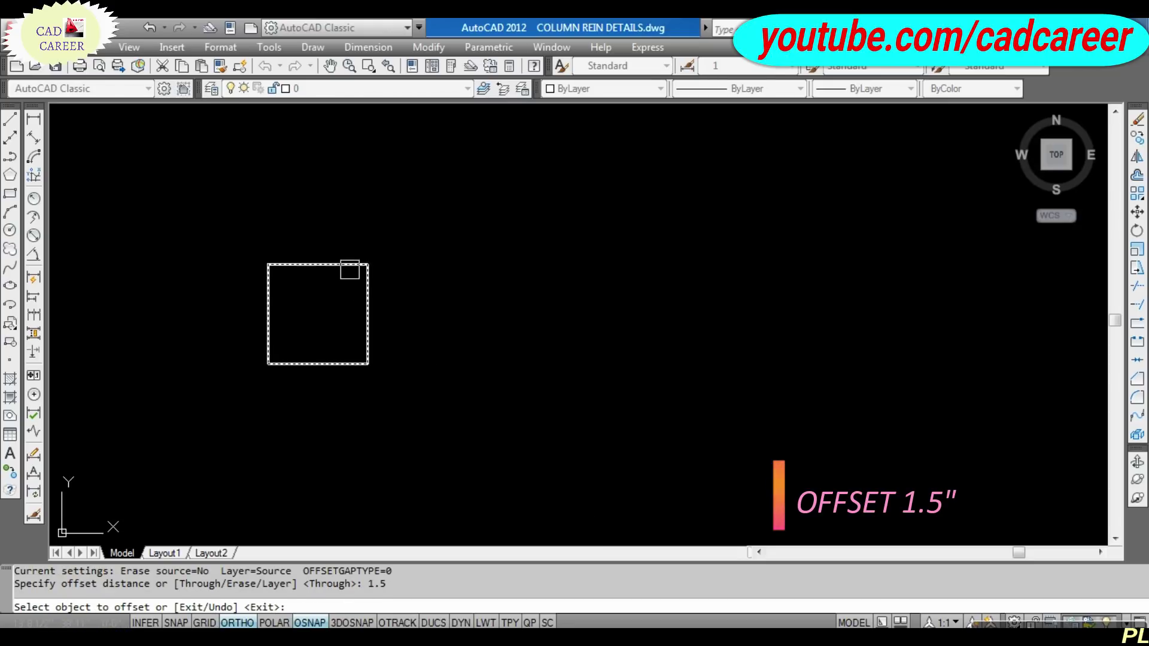
left_click(323, 309)
key("Escape")
key("Escape")
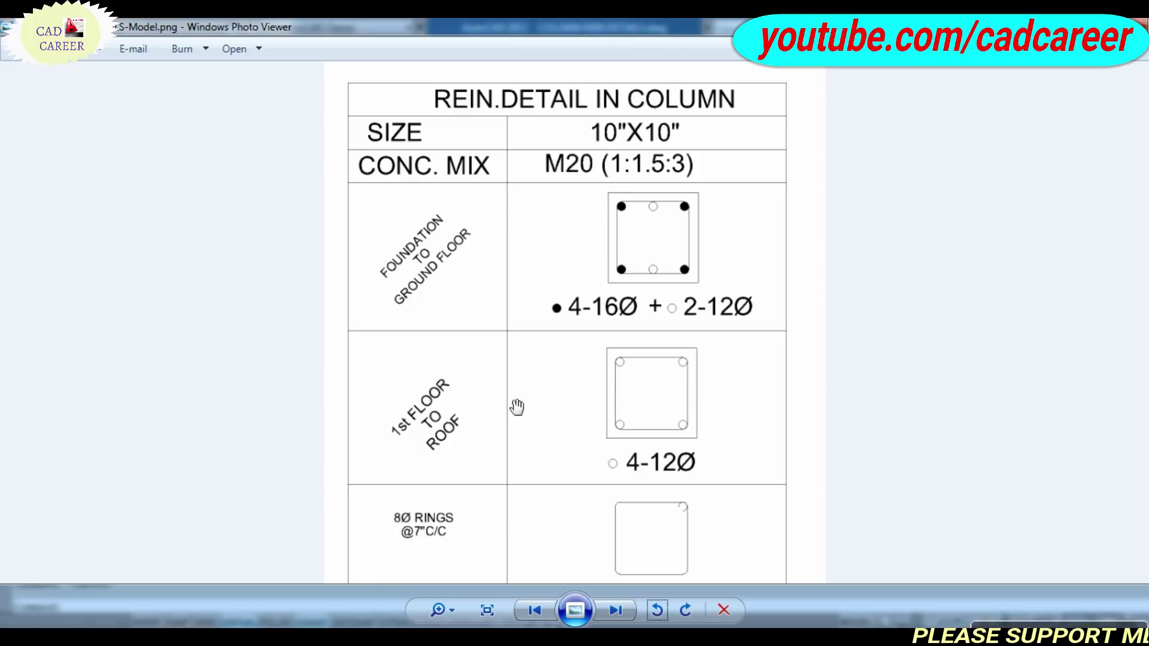
scroll(516, 407, "down", 1)
scroll(543, 500, "up", 2)
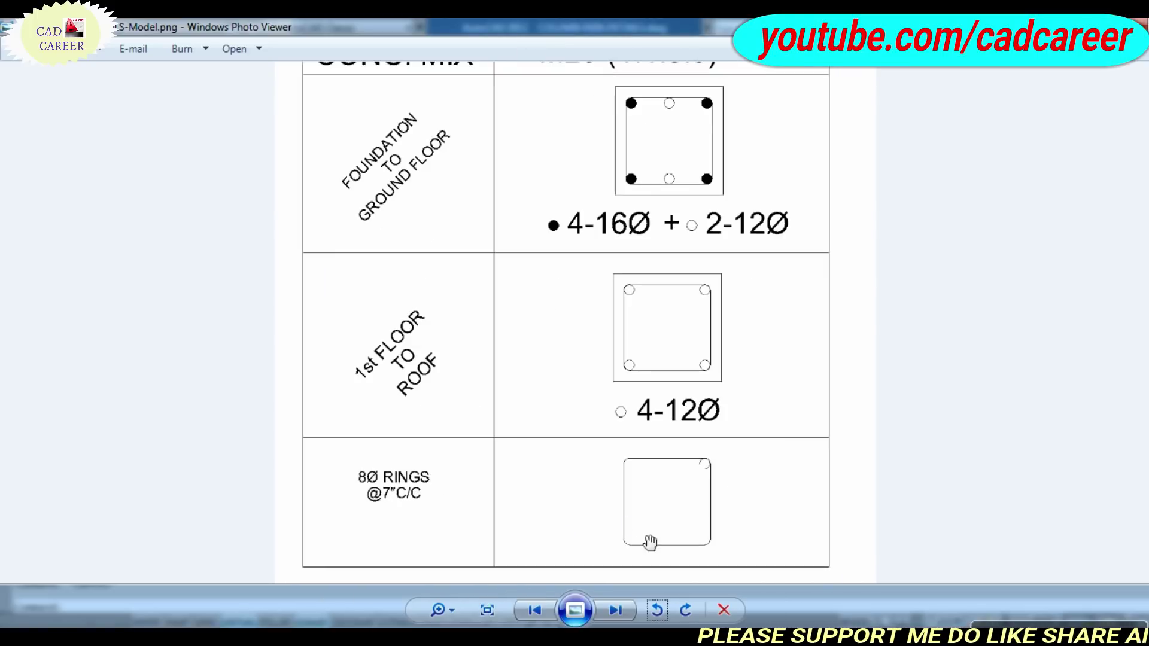
scroll(595, 407, "down", 2)
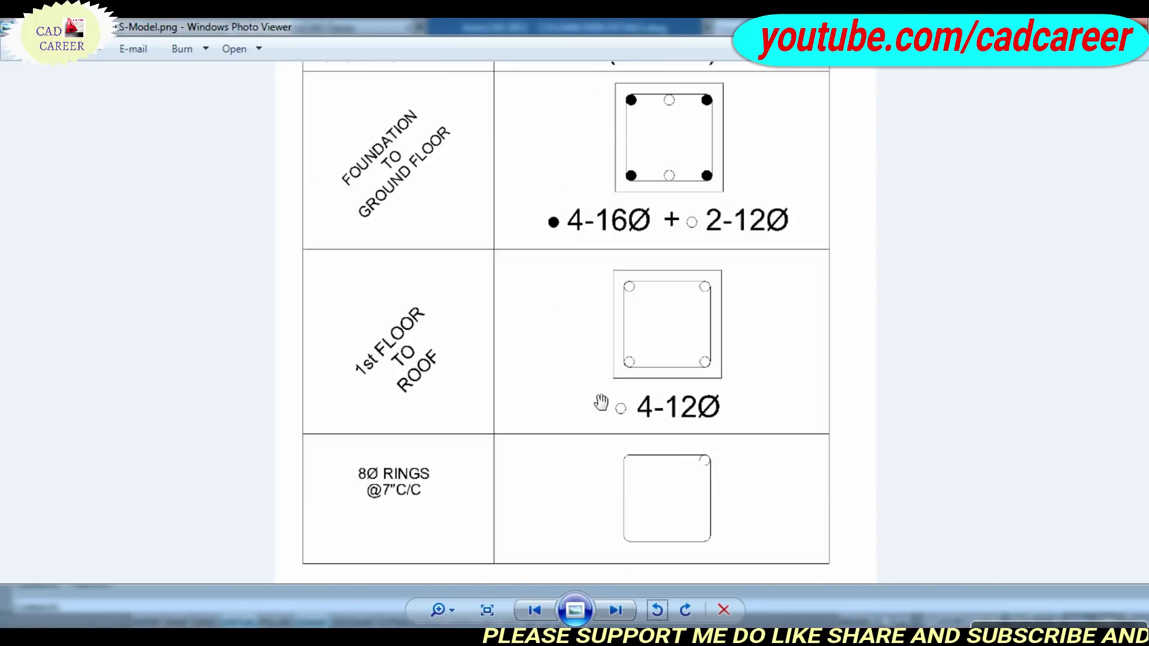
scroll(633, 229, "up", 1)
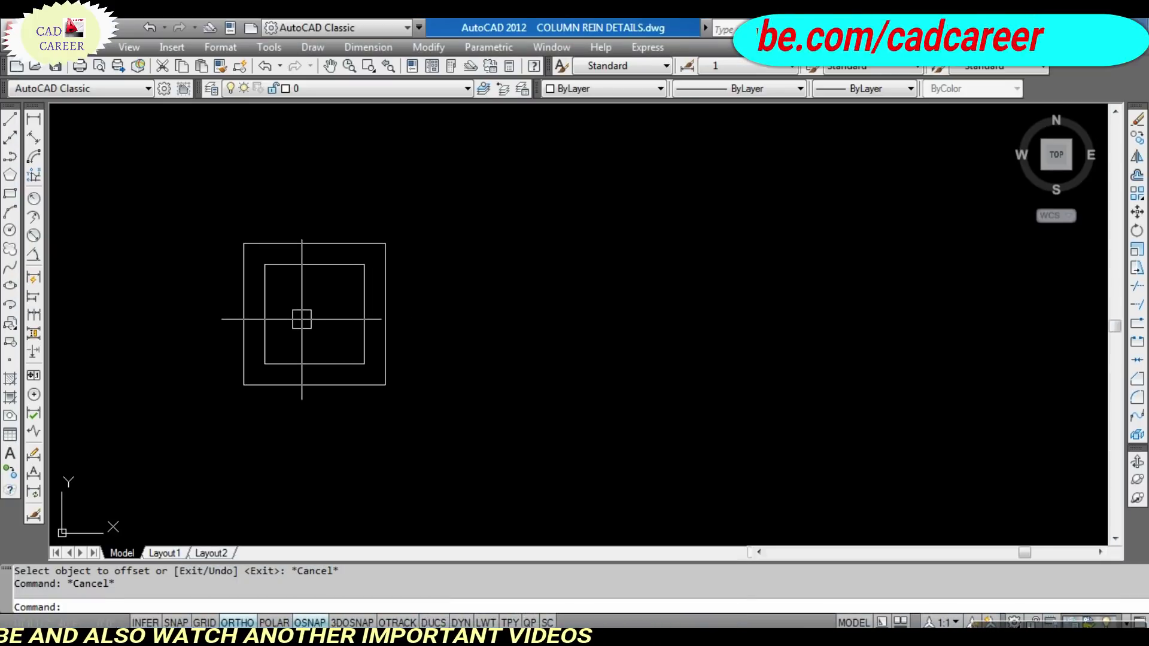
Step: Draw the first 0.5-radius bar circle in an inner-square top corner
type("C")
key("Return")
type(".5")
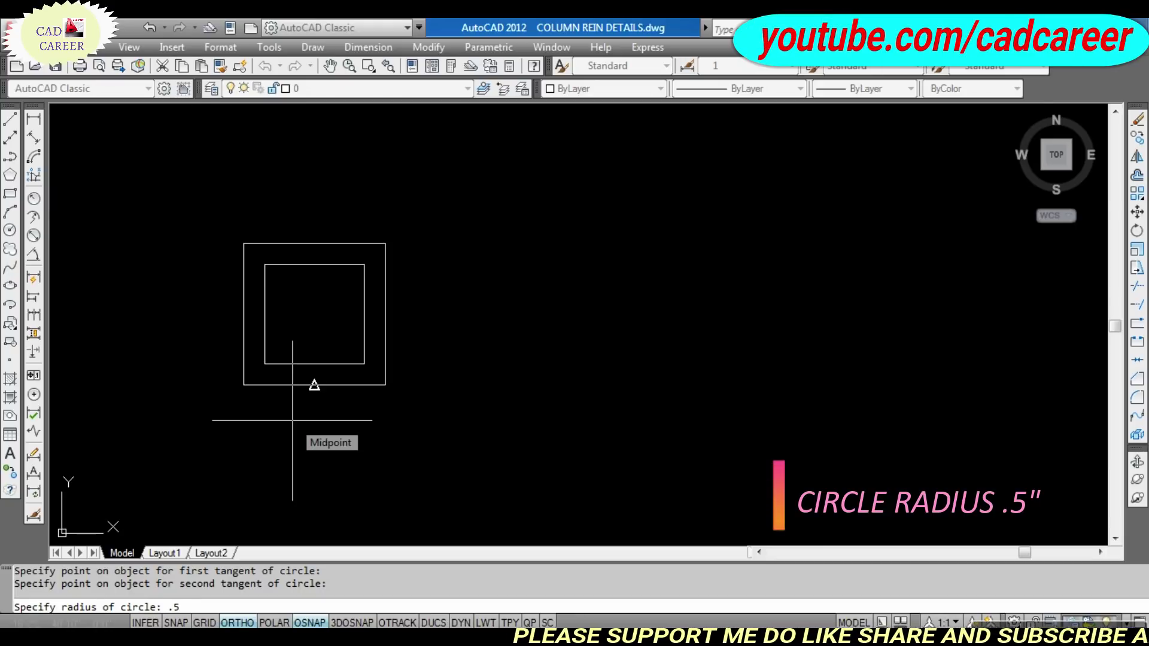
key("Return")
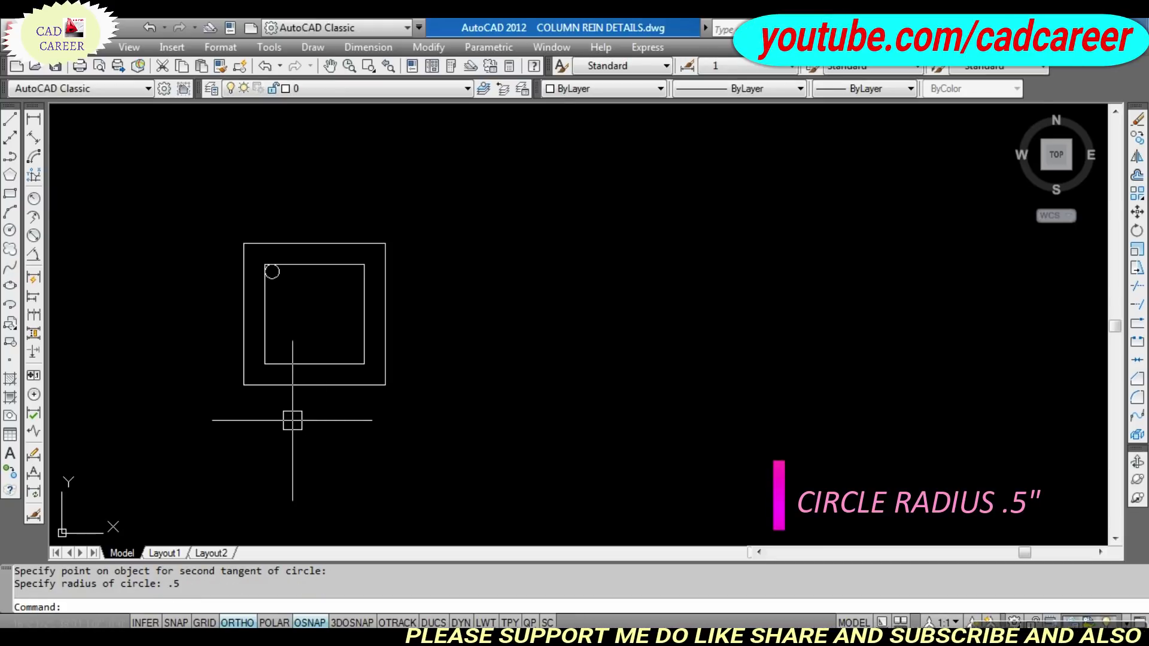
key("Escape")
key("Escape")
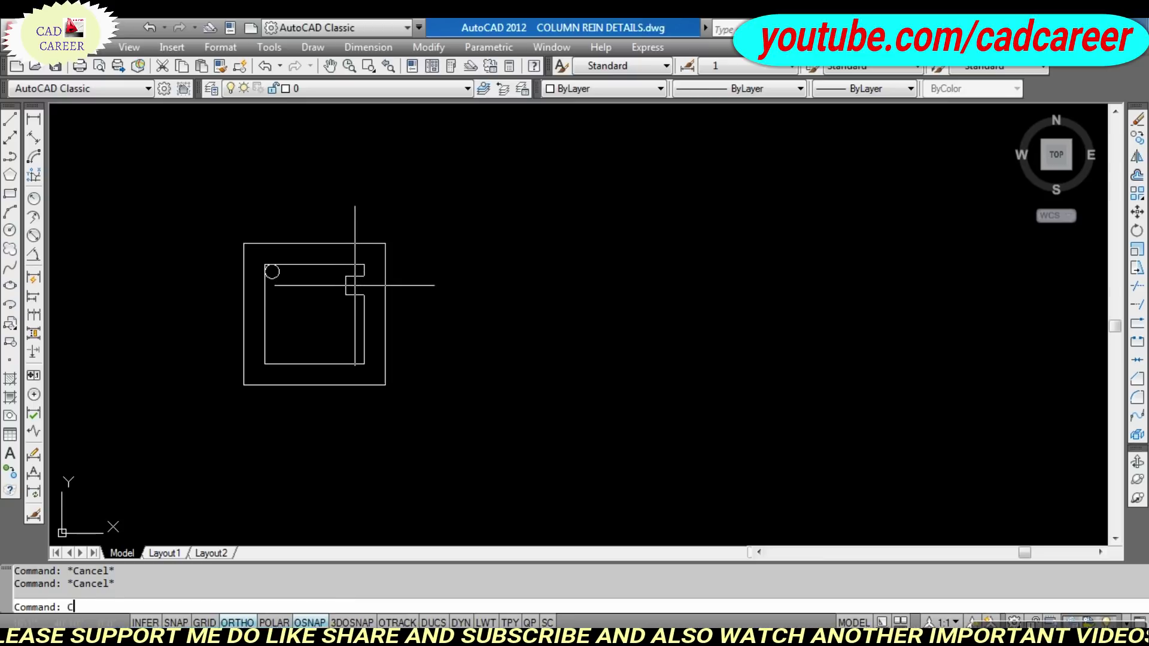
Step: Draw a 0.5-radius circle tangent to the inner square's top and right edges
type("c")
key("Return")
type("T")
key("Return")
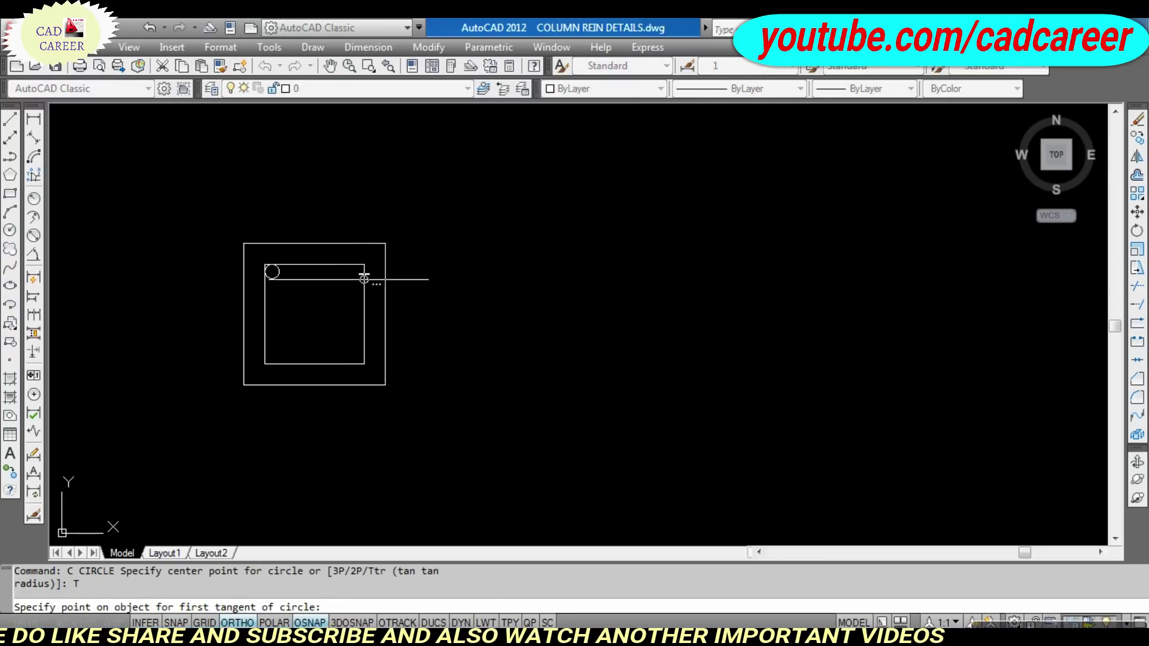
left_click(328, 265)
left_click(358, 298)
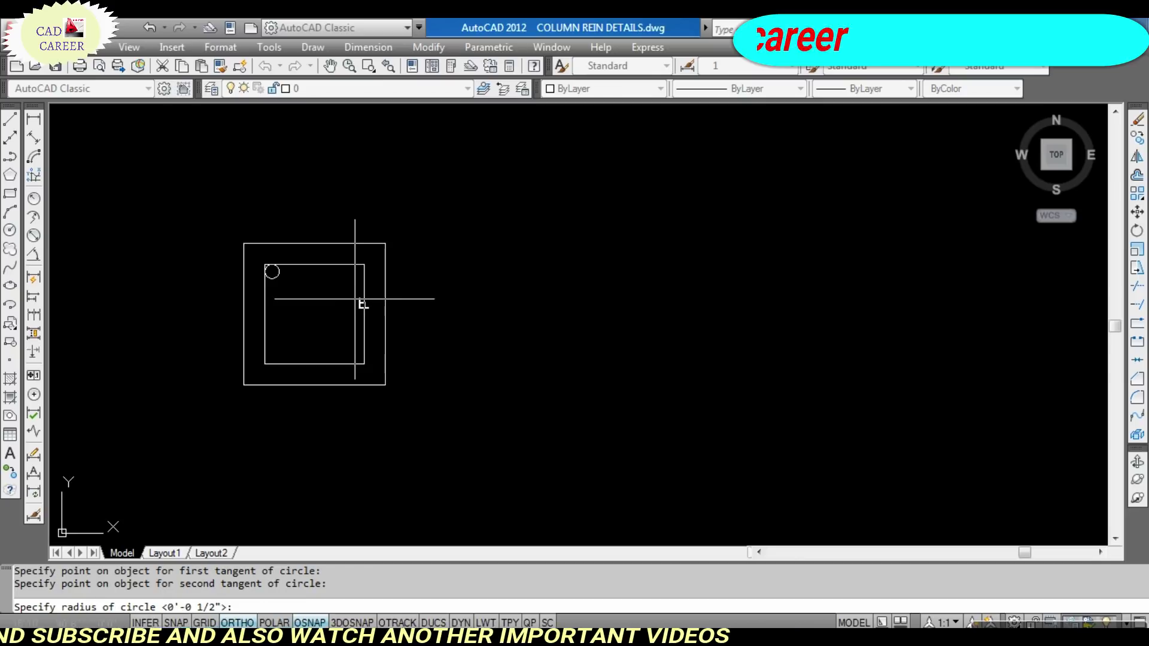
type(".5")
key("Return")
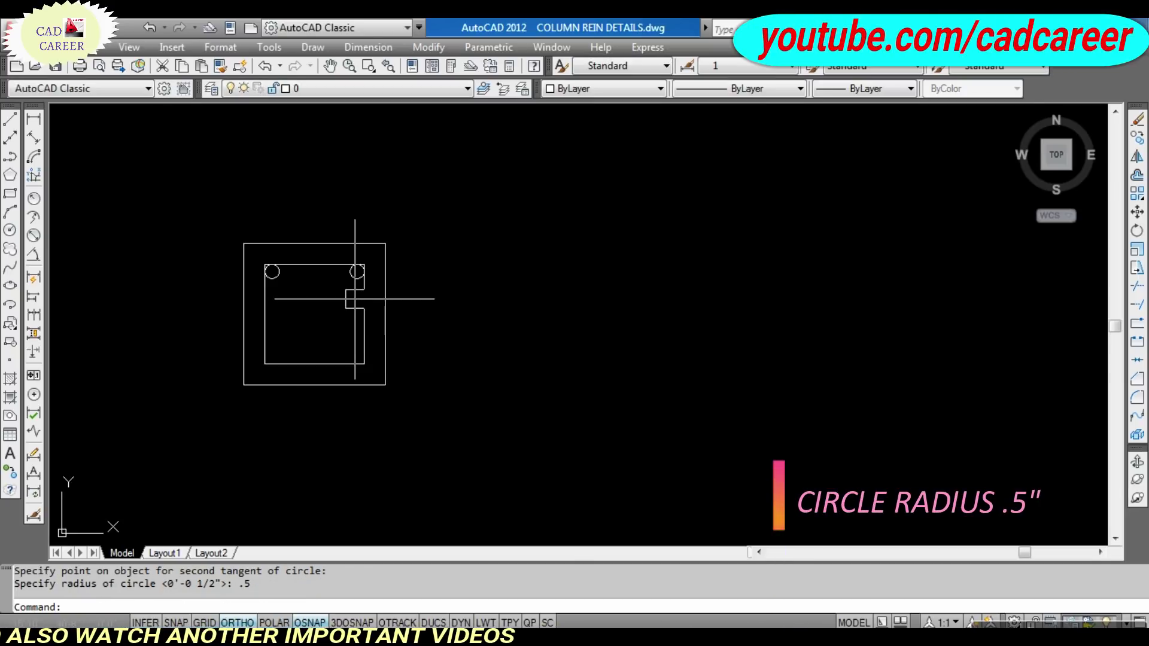
key("Escape")
key("Escape")
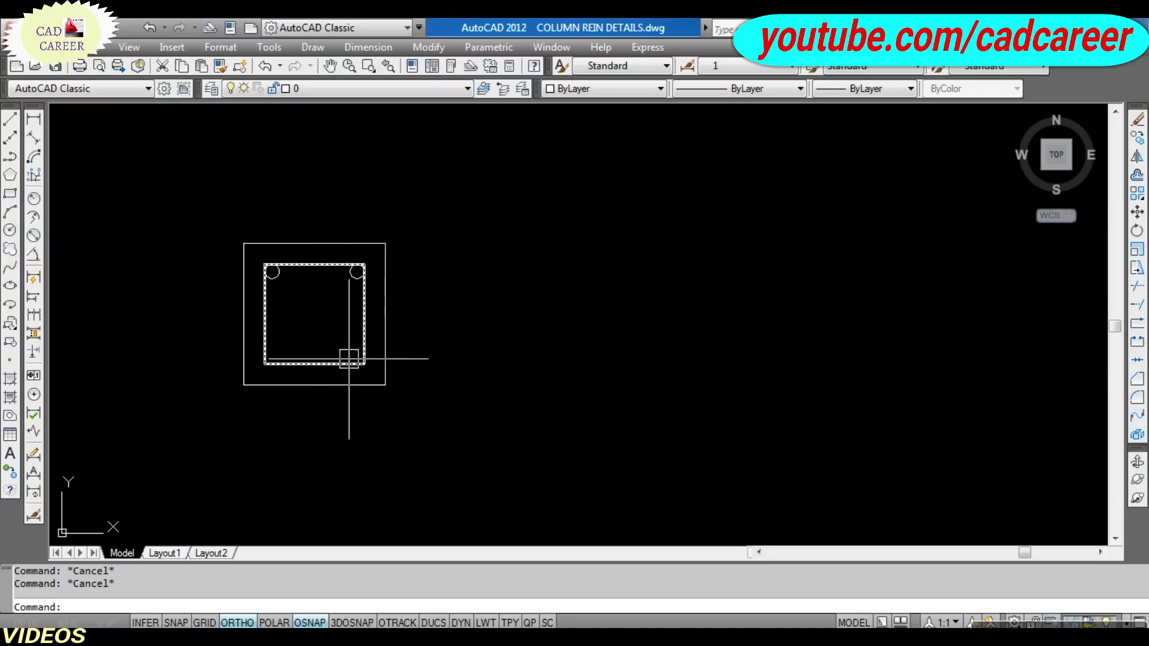
type("MI")
Step: Mirror the two top circles about the inner square's horizontal midline, keeping the originals
left_click(223, 295)
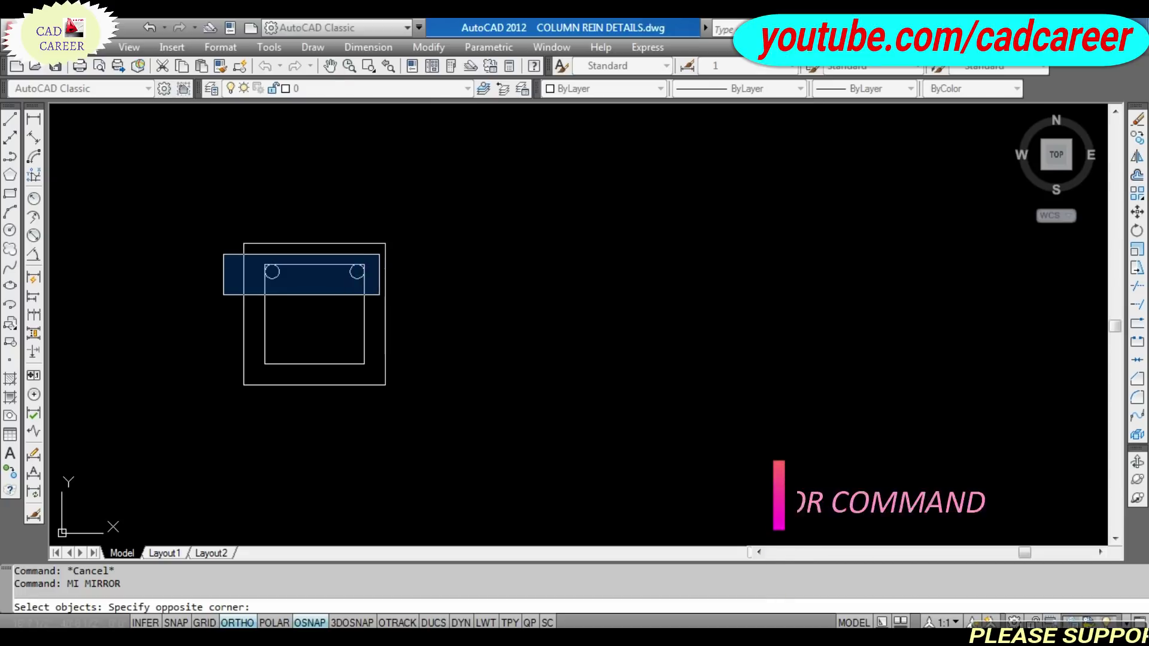
left_click(380, 255)
key("Return")
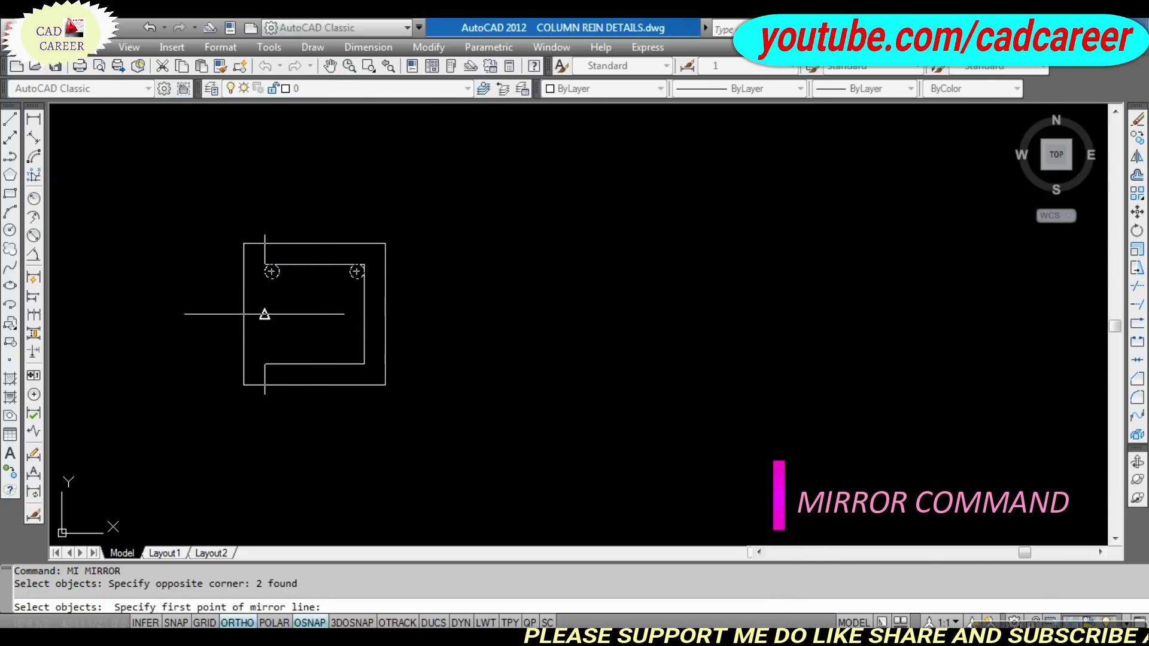
left_click(265, 315)
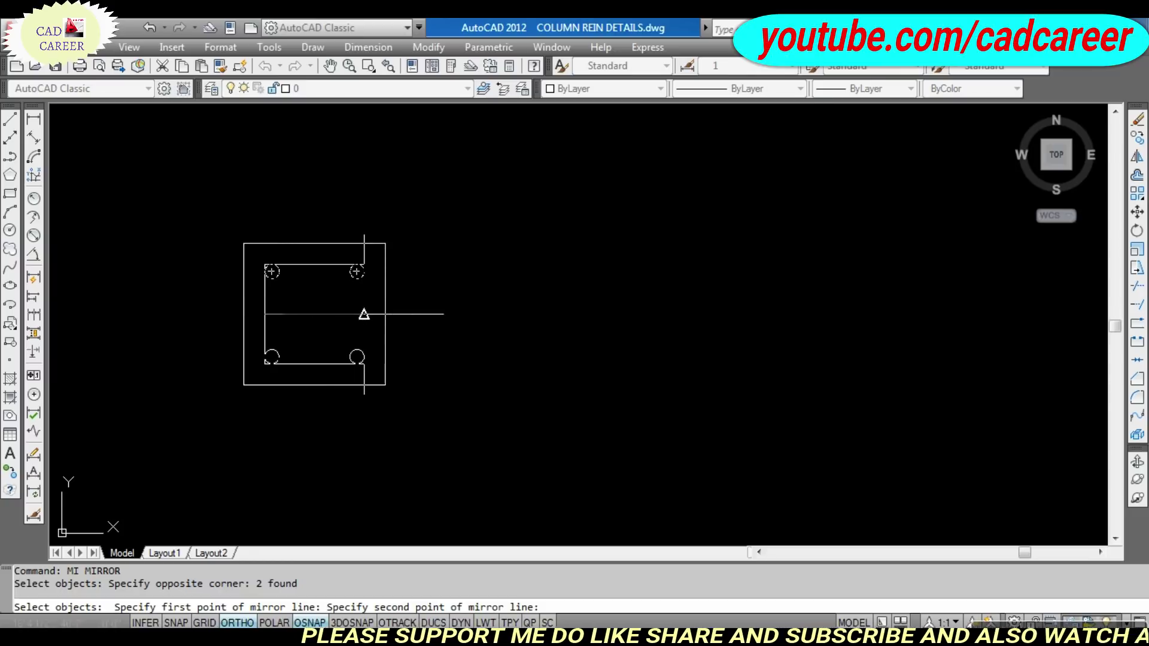
left_click(364, 314)
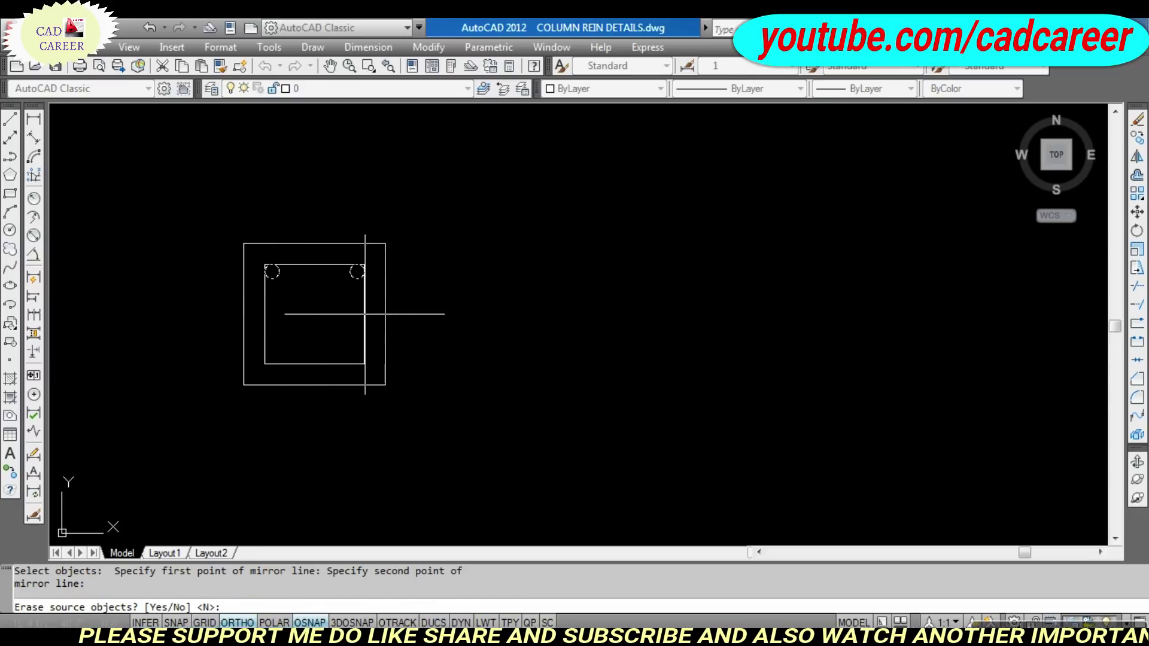
key("Return")
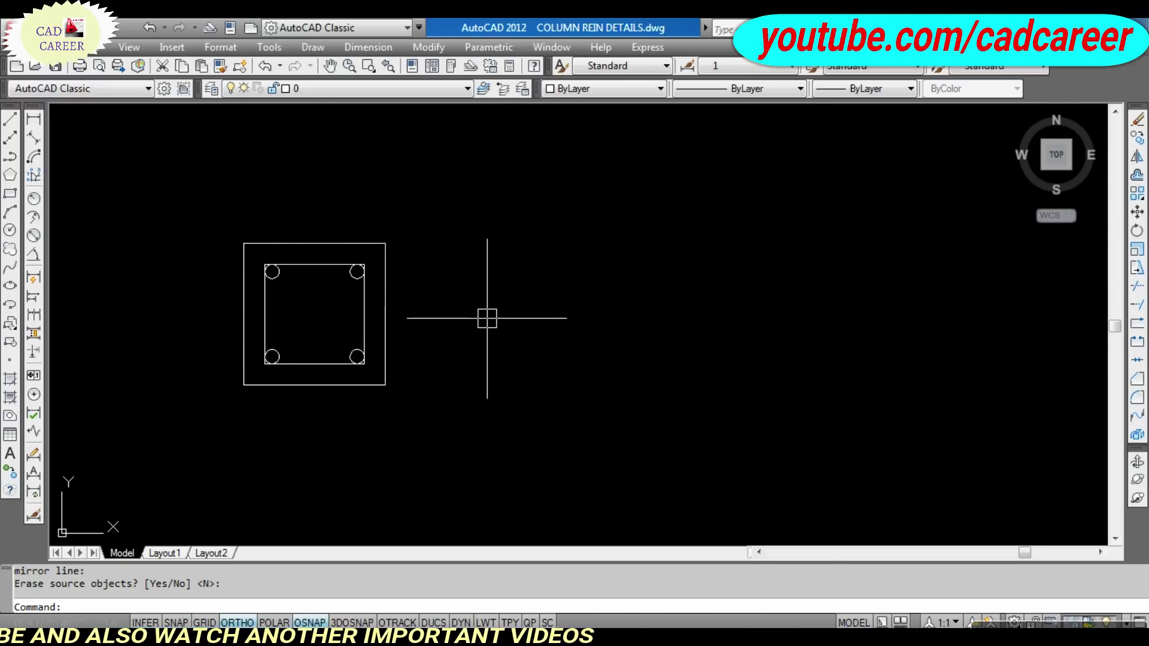
Step: Fillet every corner of the inner square polyline with a 0.5 radius
key("Escape")
key("Escape")
scroll(267, 270, "up", 5)
scroll(267, 271, "up", 2)
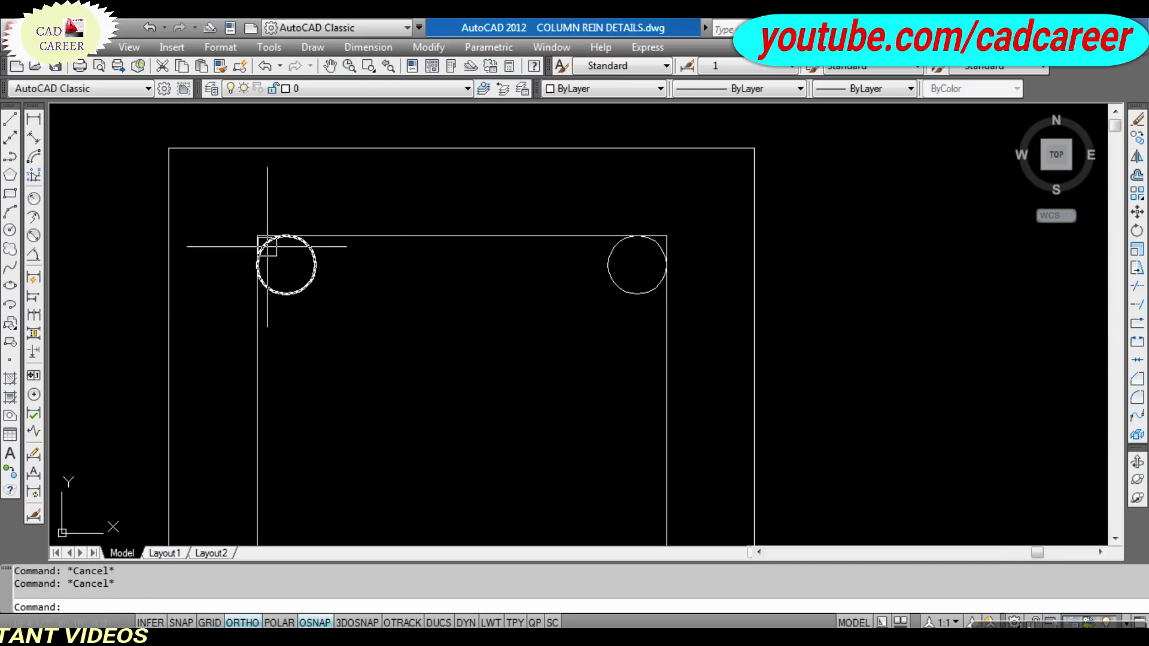
scroll(266, 246, "down", 4)
scroll(300, 238, "up", 3)
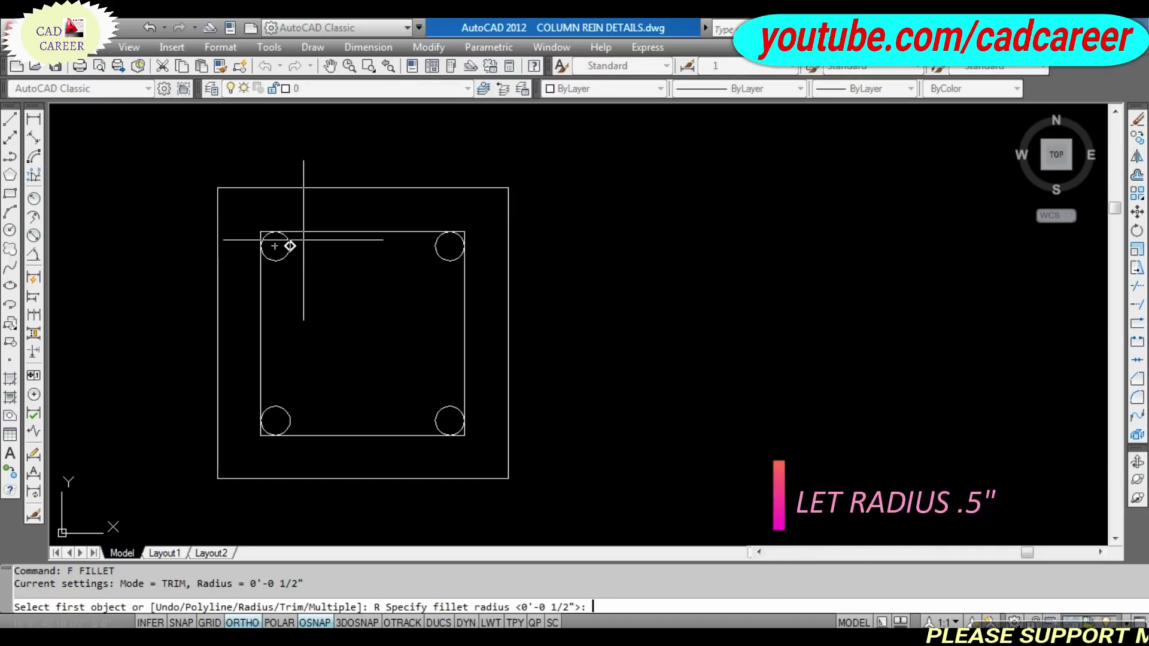
type(".5")
key("Return")
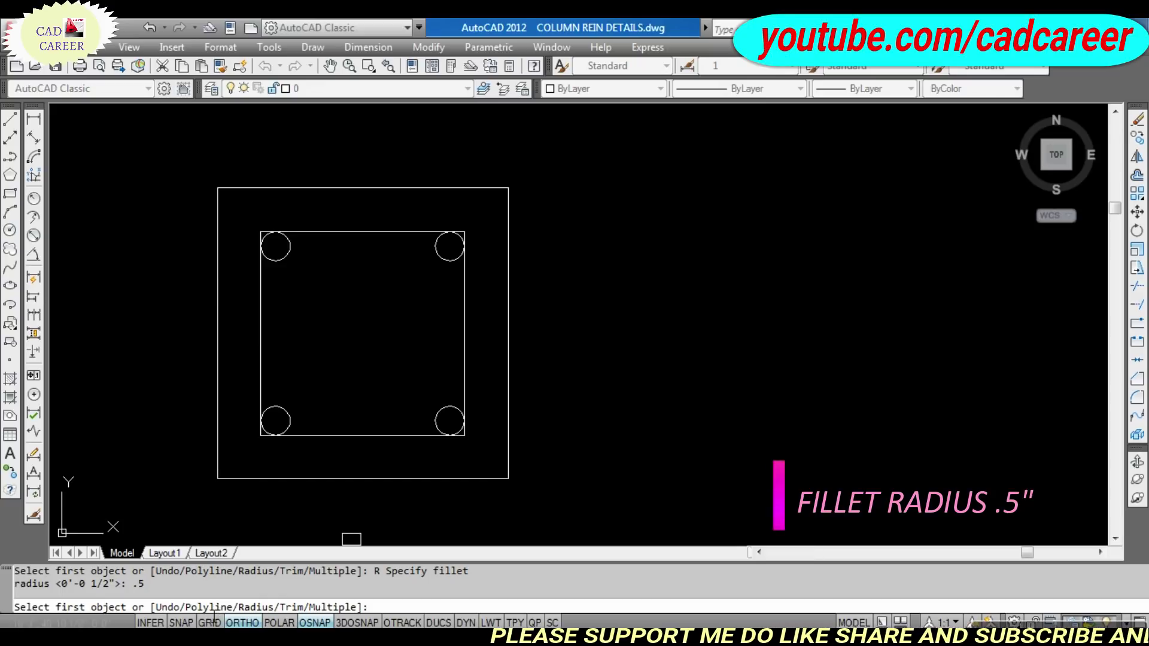
type("P")
key("Return")
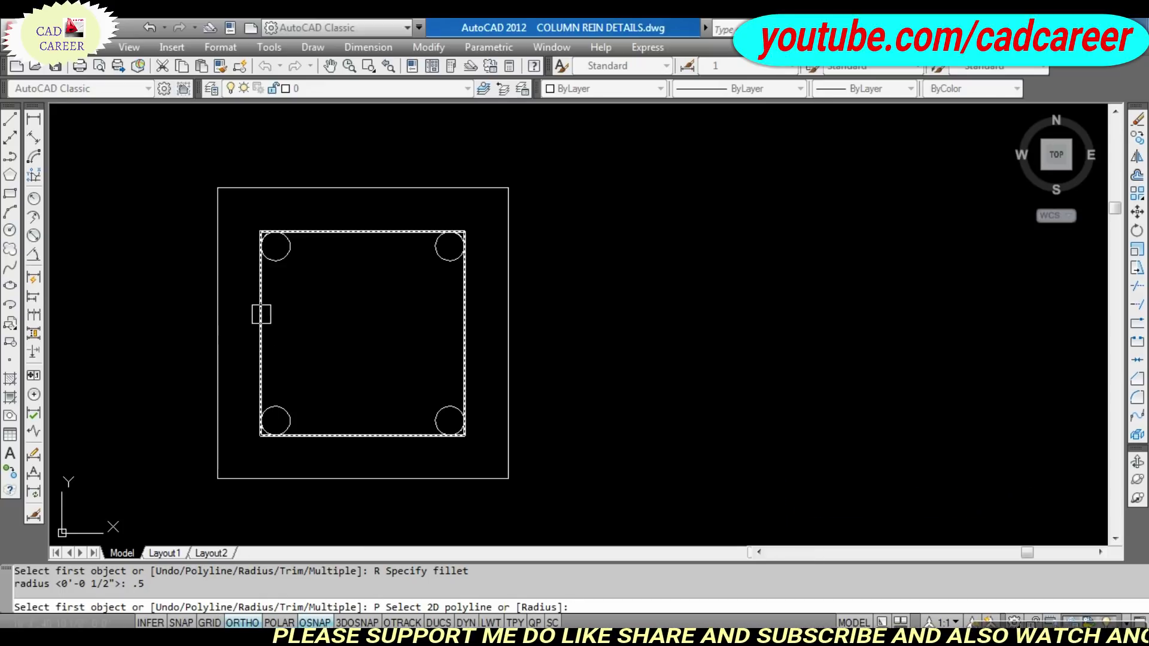
left_click(260, 314)
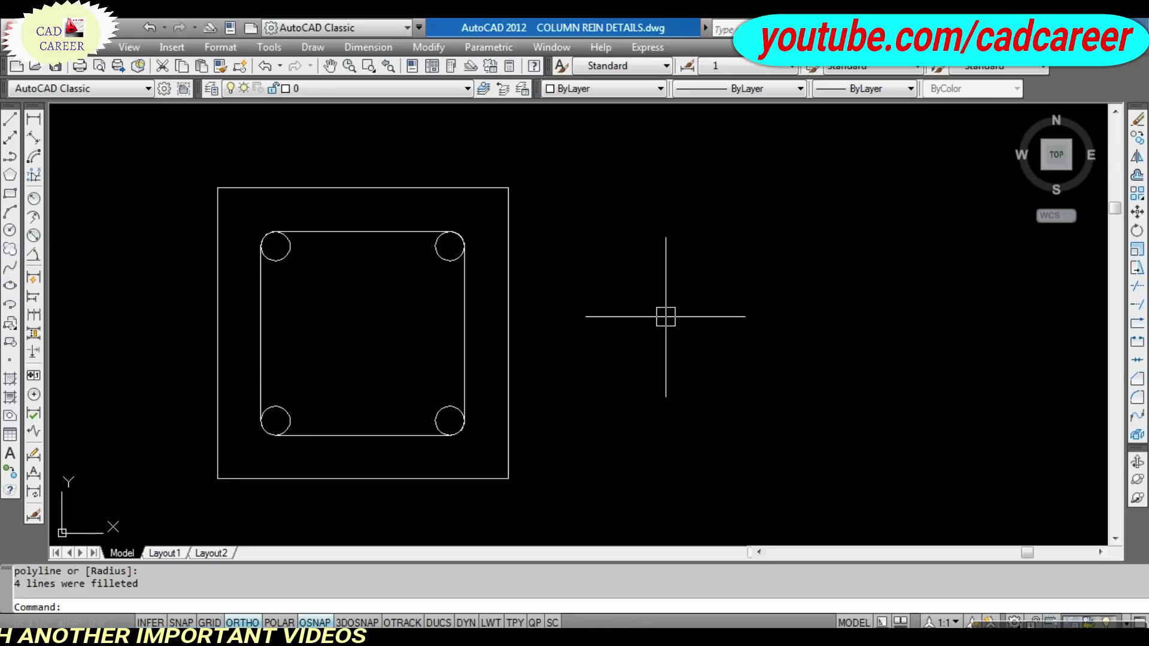
Step: Copy the whole column section to the right to create a second column
key("Escape")
key("Escape")
scroll(273, 251, "down", 2)
left_click(469, 188)
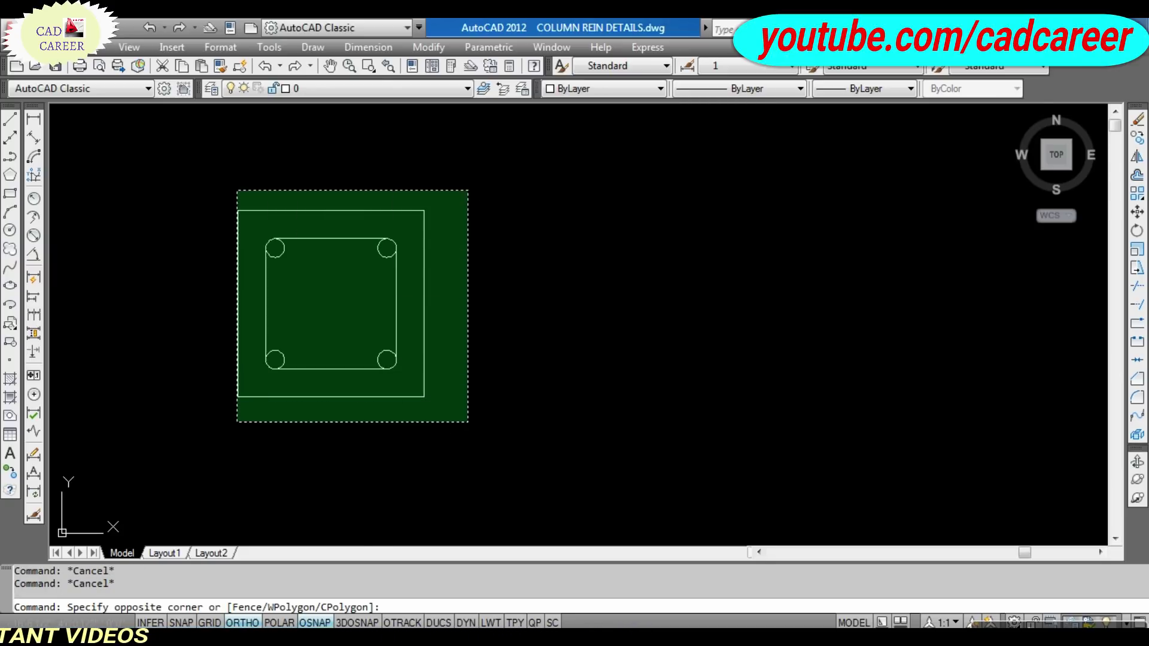
left_click(225, 431)
type("o")
key("Return")
left_click(240, 493)
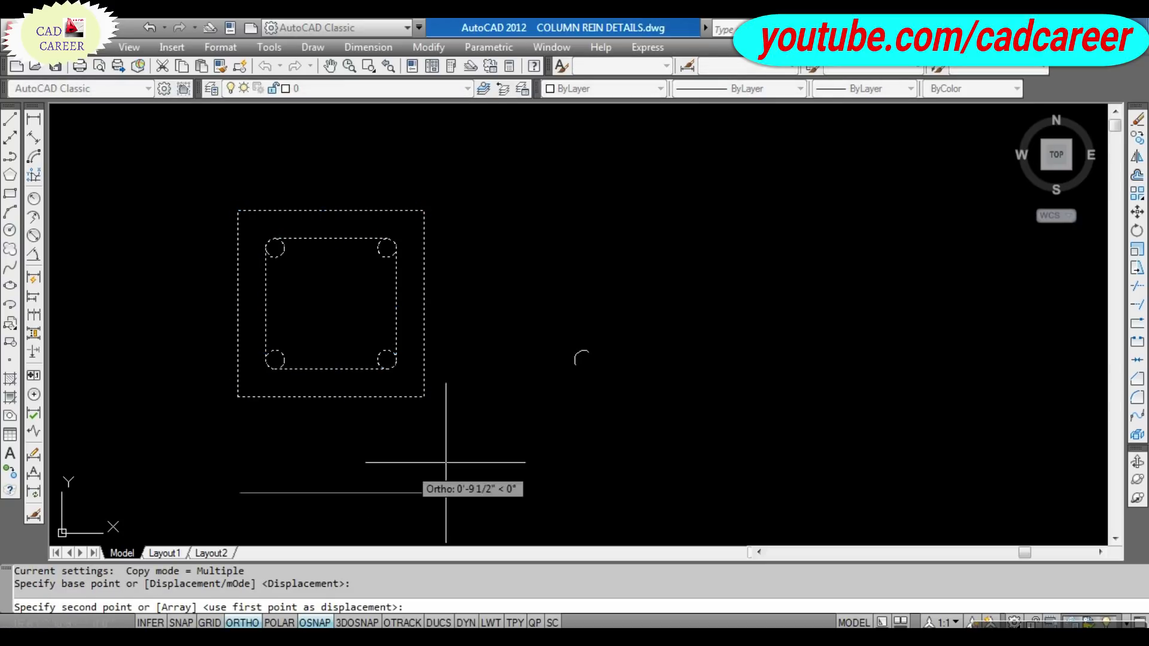
left_click(712, 430)
key("Escape")
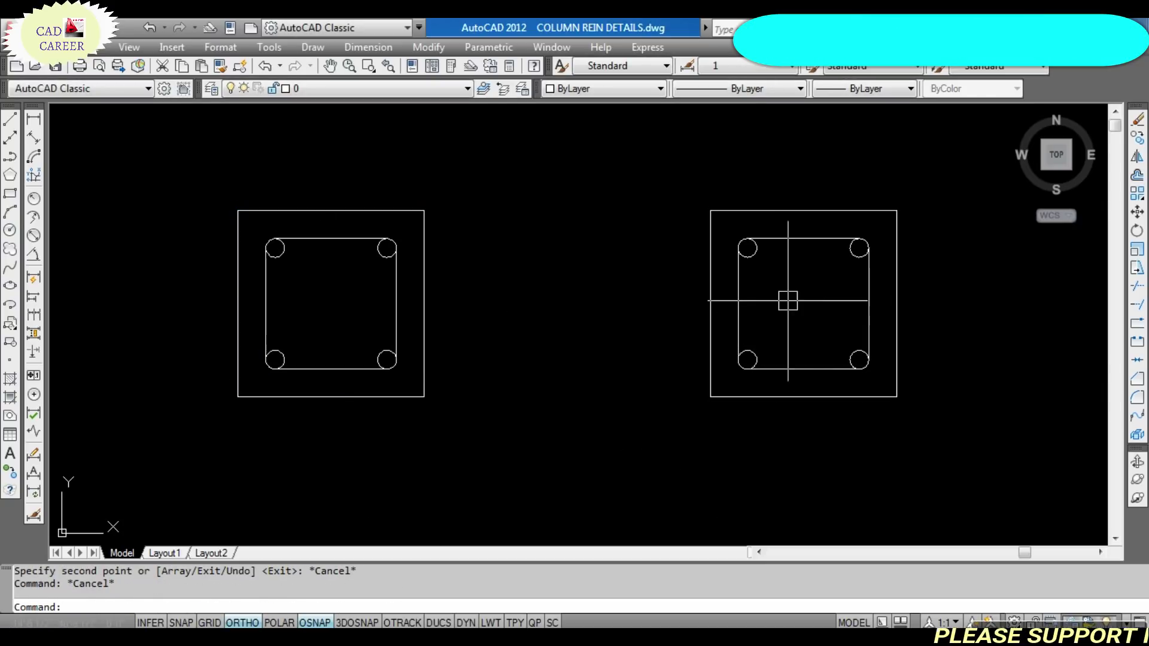
Step: Copy the left column's top-left and bottom-left bar circles to the tie midpoints
key("alt+Tab")
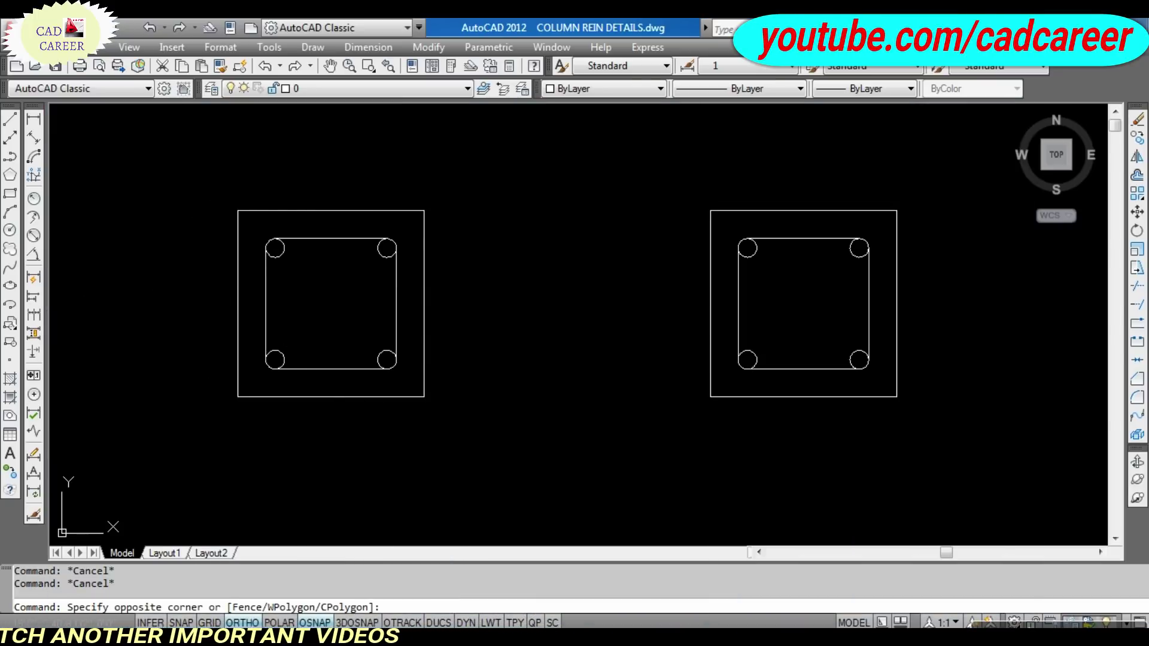
left_click(293, 278)
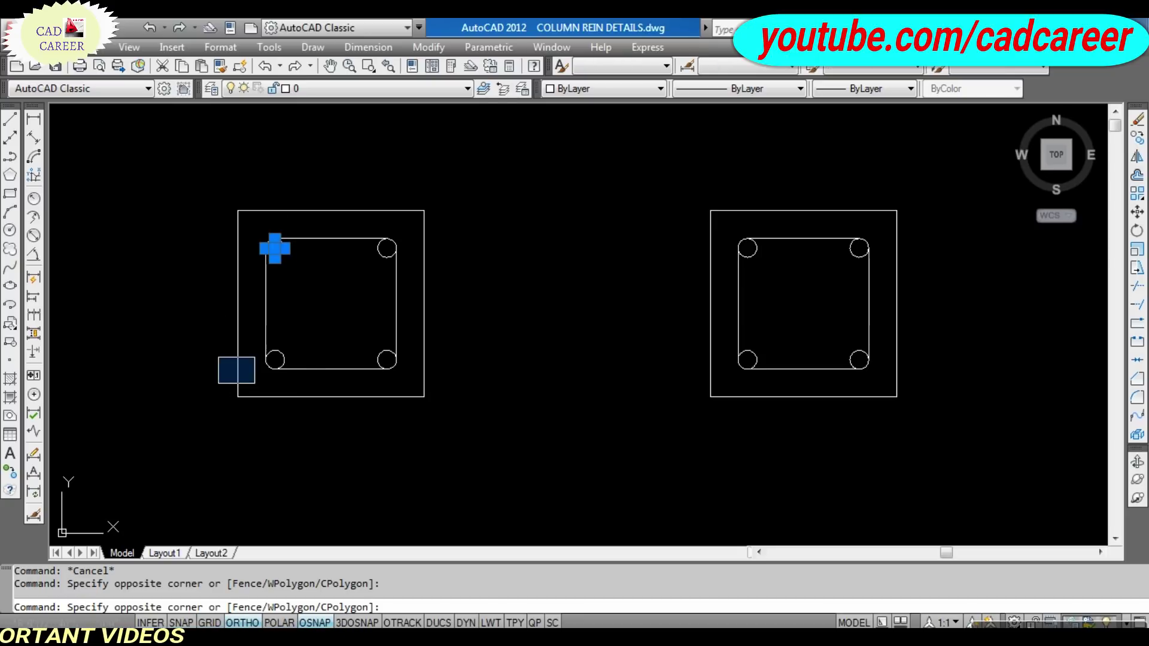
left_click(296, 343)
type("O")
key("Return")
scroll(254, 401, "up", 2)
scroll(254, 401, "up", 3)
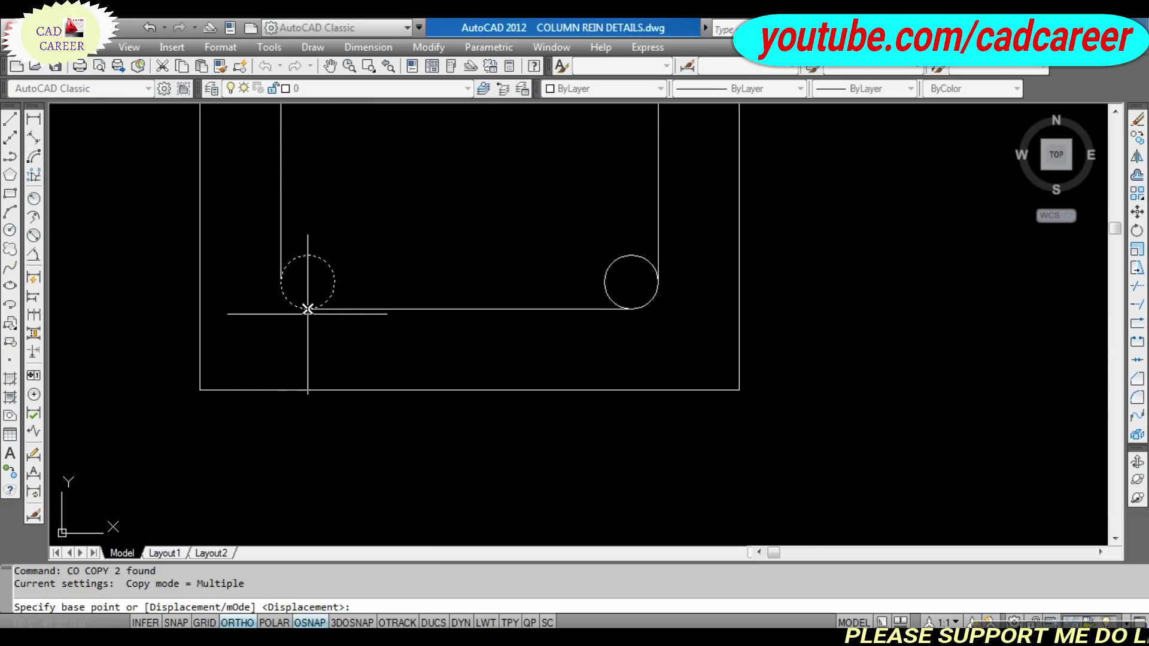
left_click(307, 309)
scroll(311, 312, "down", 4)
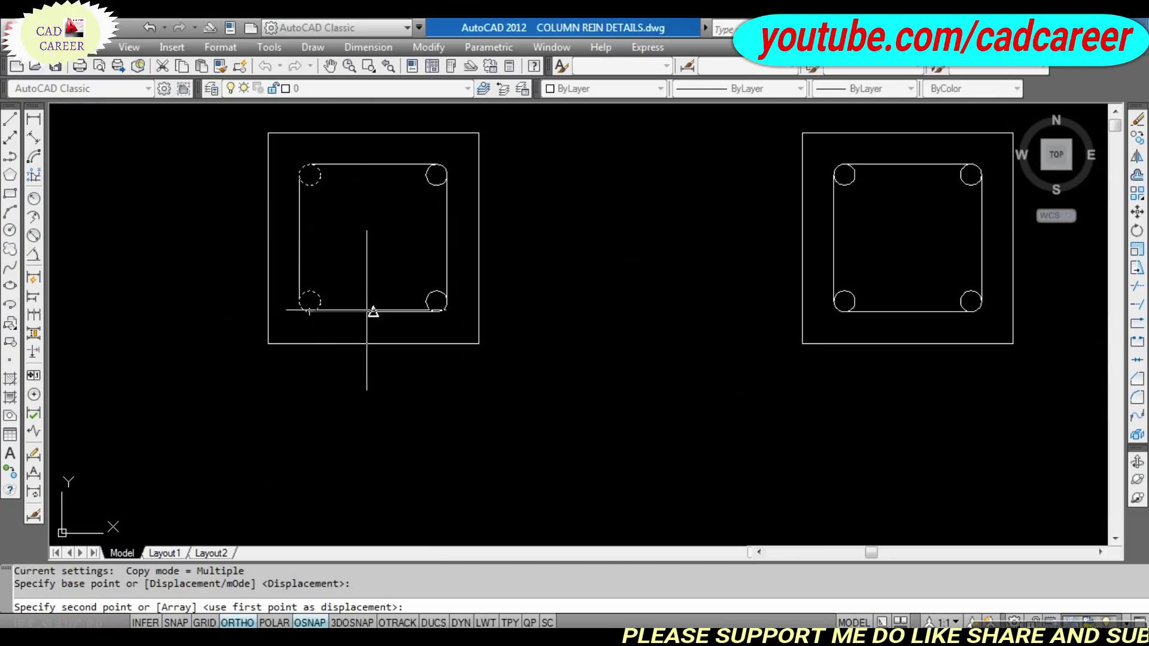
left_click(367, 310)
key("Escape")
Step: Compare the drawing against the reference table image
scroll(354, 358, "down", 2)
scroll(338, 183, "up", 1)
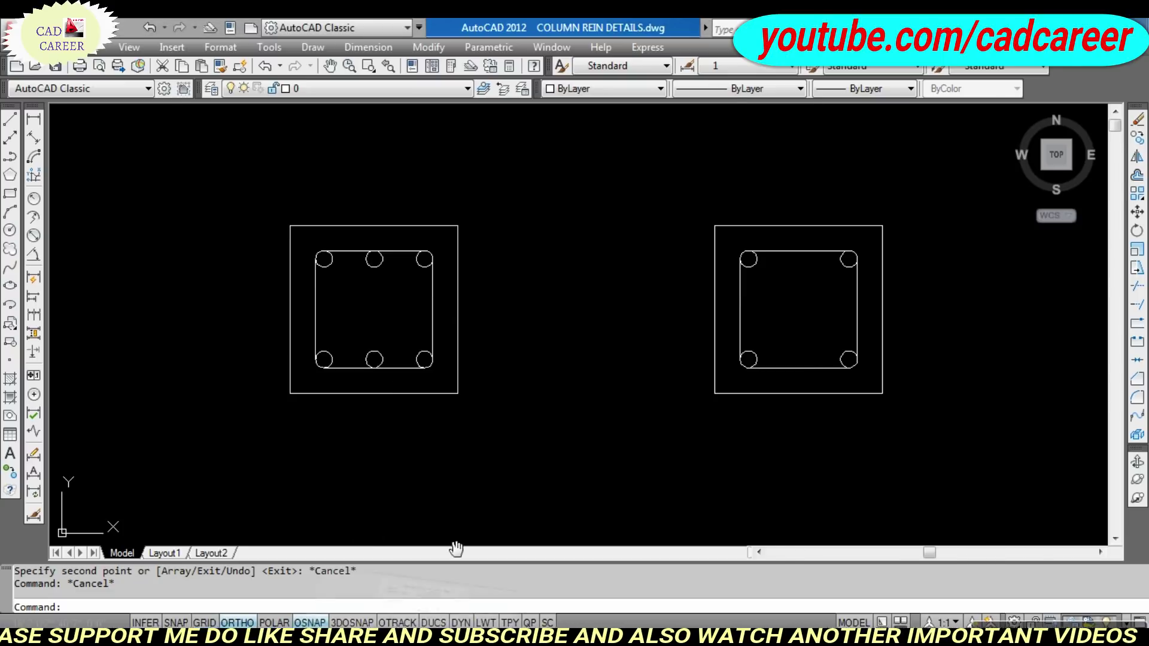
key("alt+Tab")
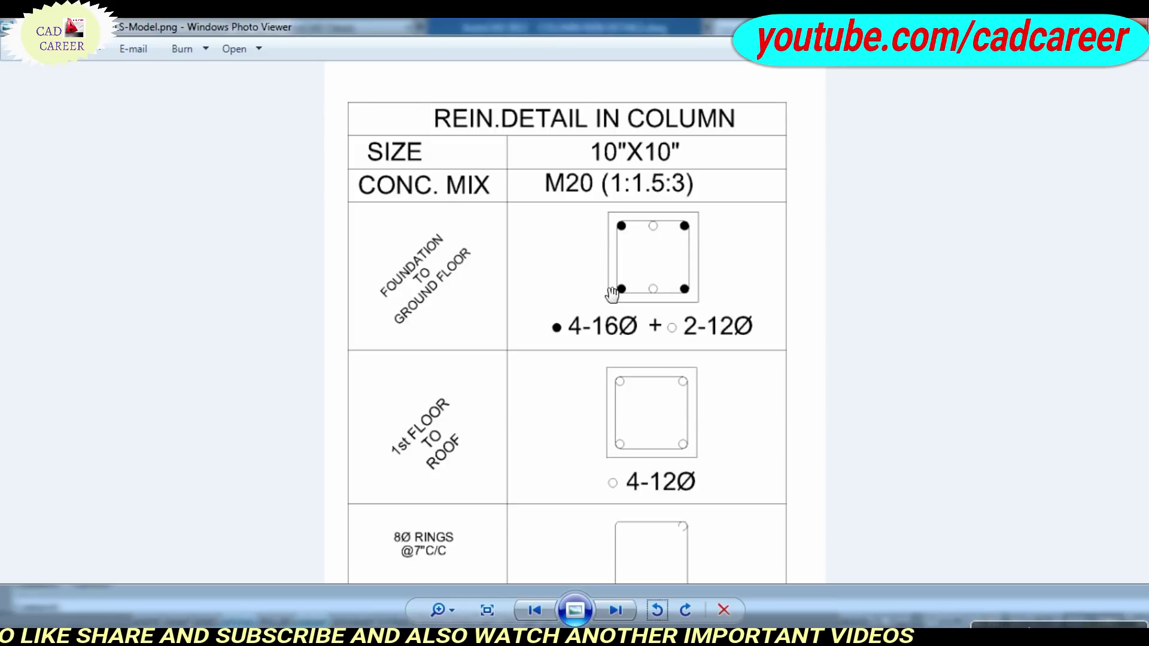
key("alt+Tab")
key("Escape")
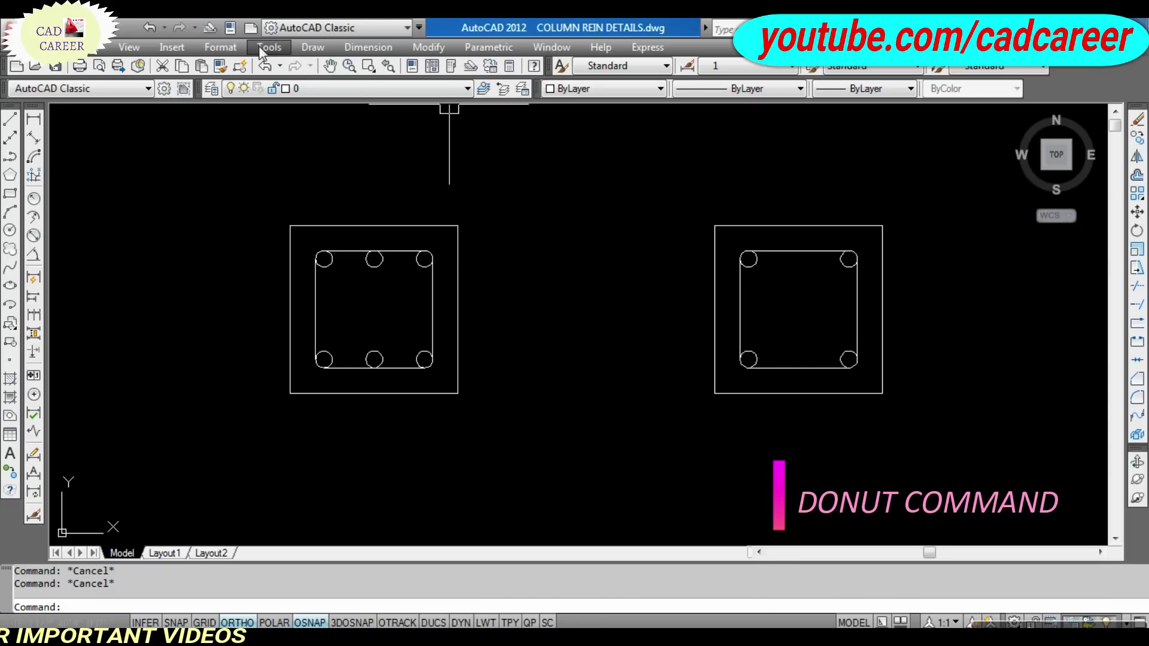
Step: Place solid donuts (inside diameter 0, outside 1) on the first two corner bars
left_click(313, 48)
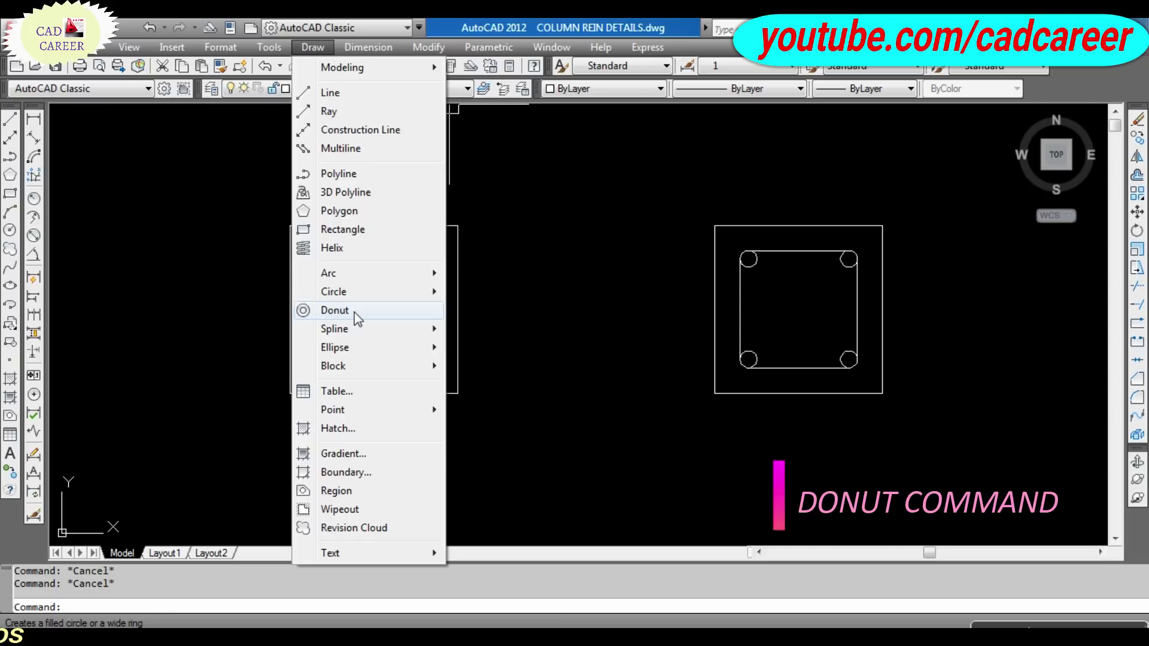
left_click(353, 316)
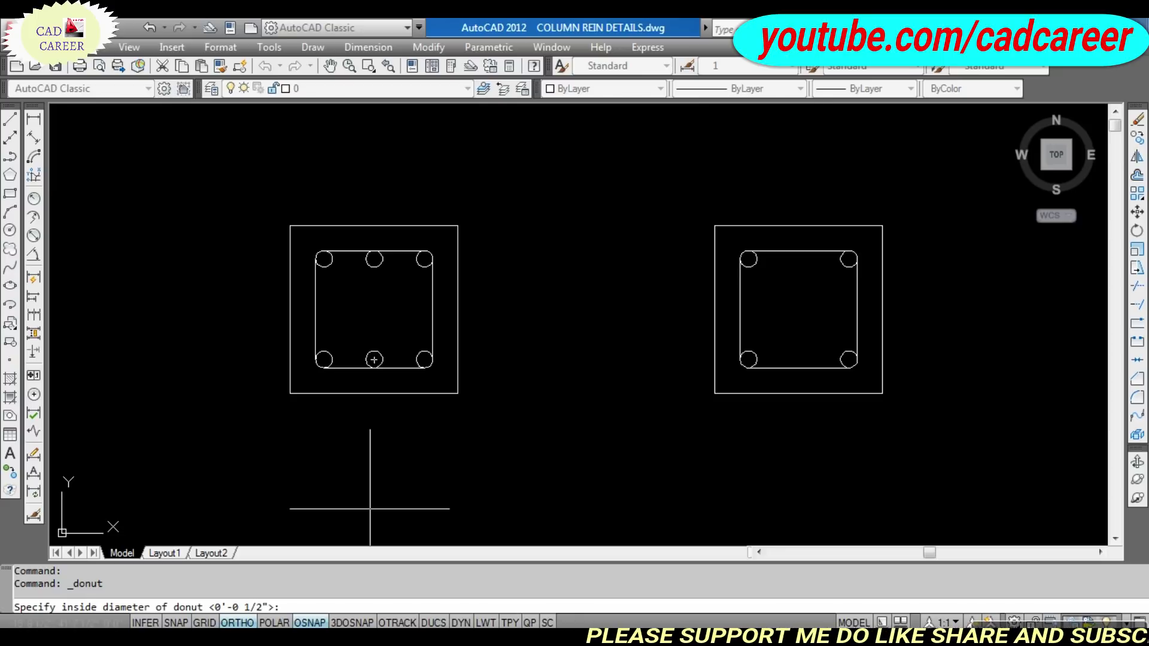
type("0")
key("Return")
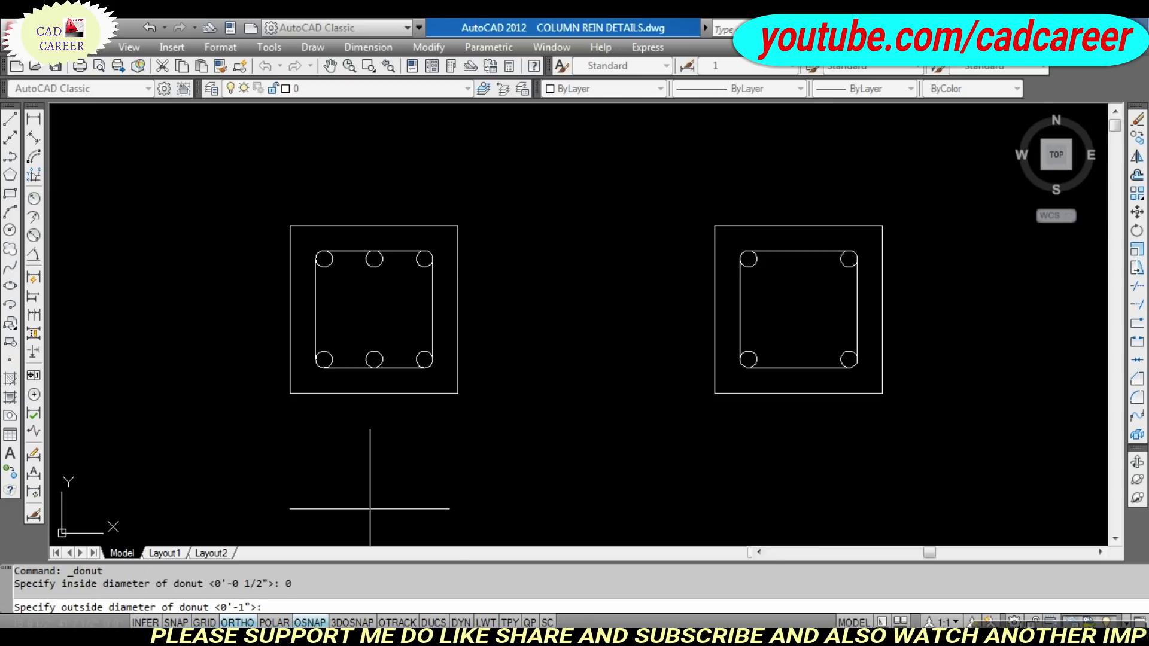
type("1")
key("Return")
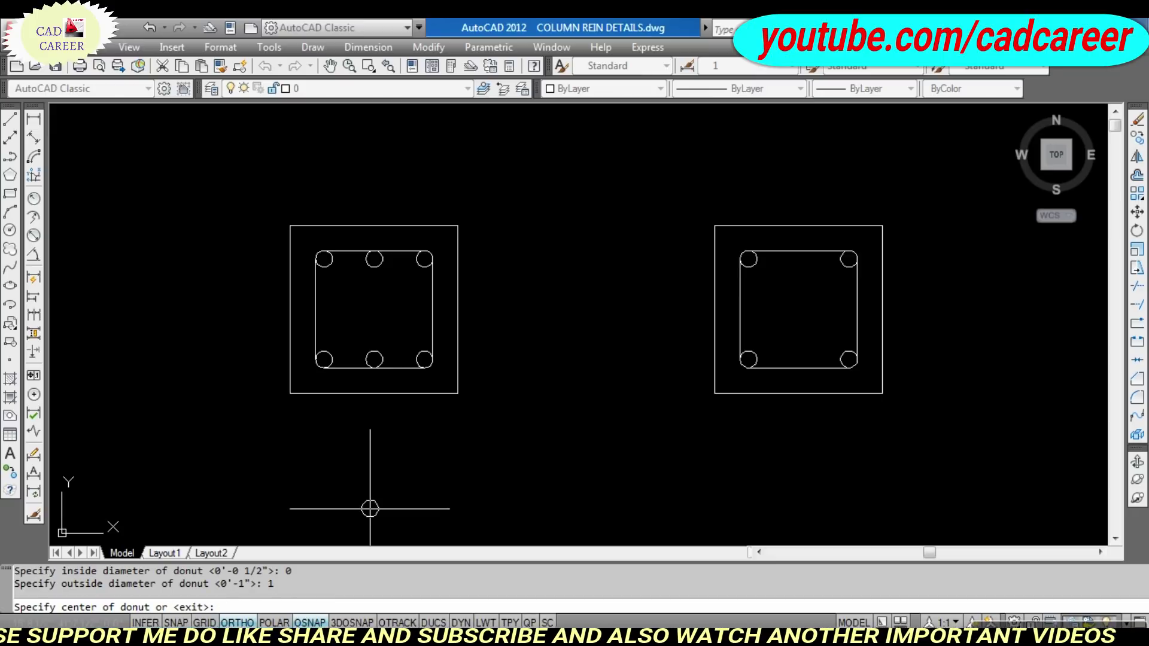
left_click(374, 360)
left_click(374, 259)
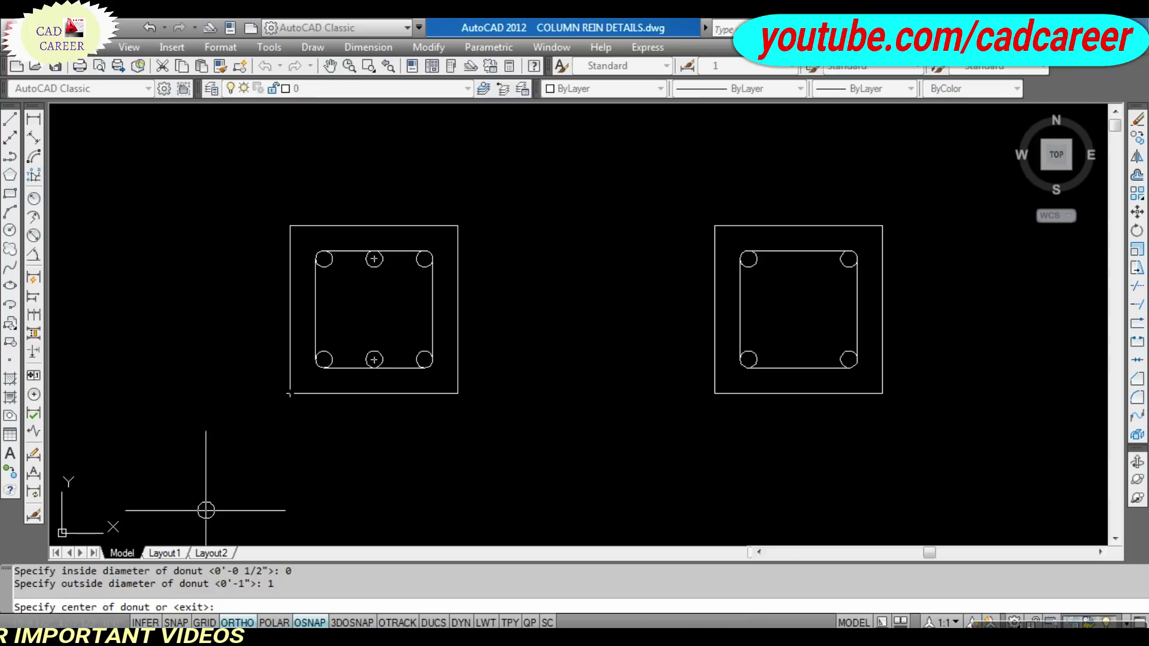
Step: Fill the top-left and top-right corner bars with solid donuts
scroll(317, 258, "up", 3)
scroll(335, 264, "up", 3)
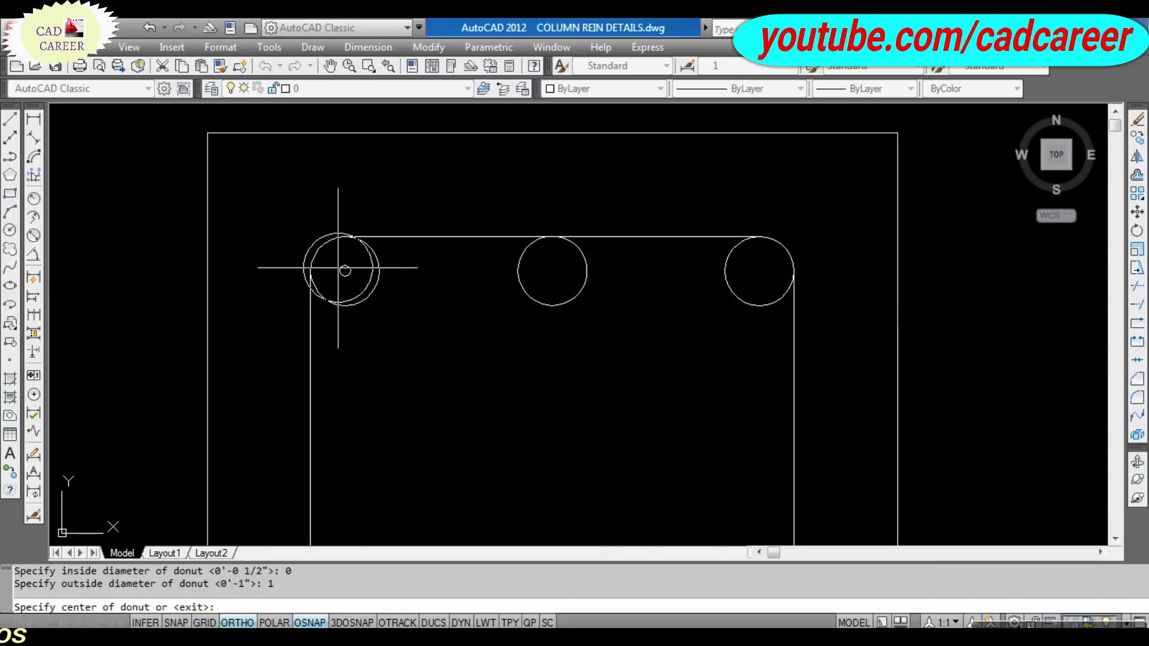
left_click(331, 269)
scroll(311, 263, "down", 4)
scroll(472, 260, "up", 3)
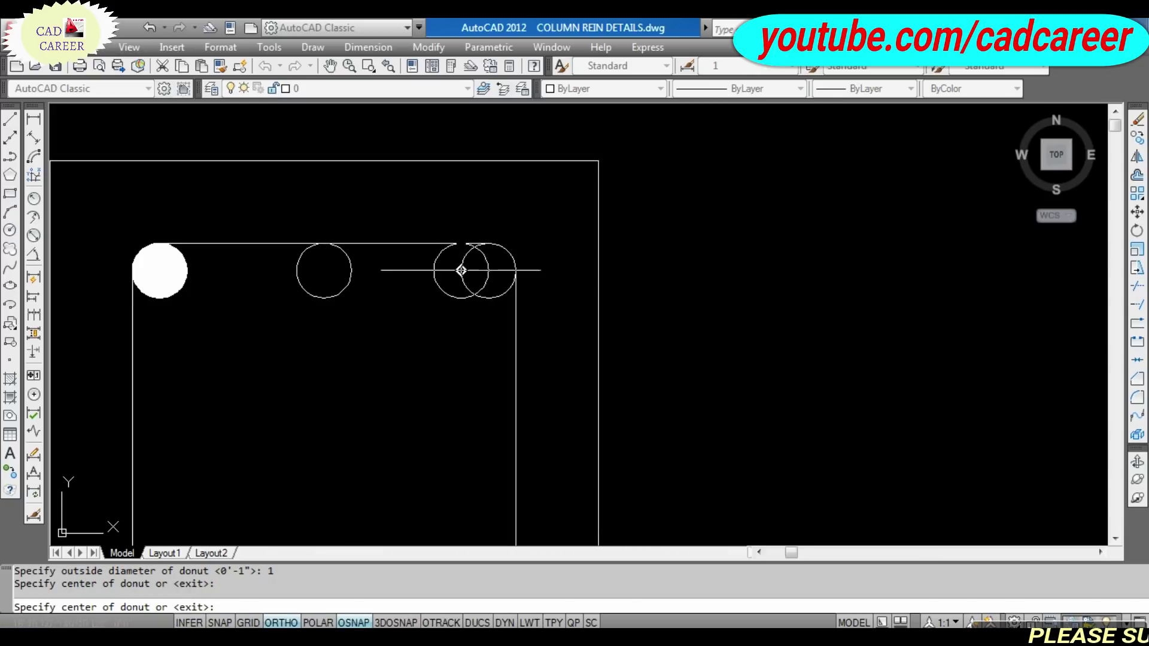
left_click(487, 267)
scroll(426, 220, "down", 4)
scroll(343, 374, "up", 3)
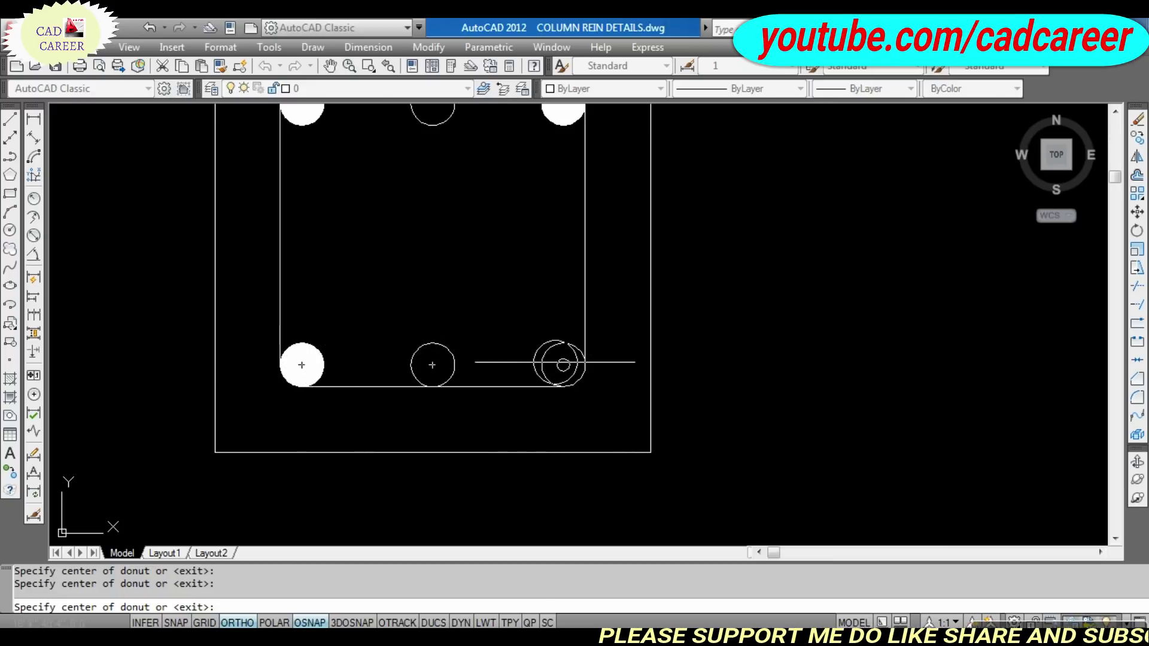
scroll(473, 347, "down", 4)
key("Escape")
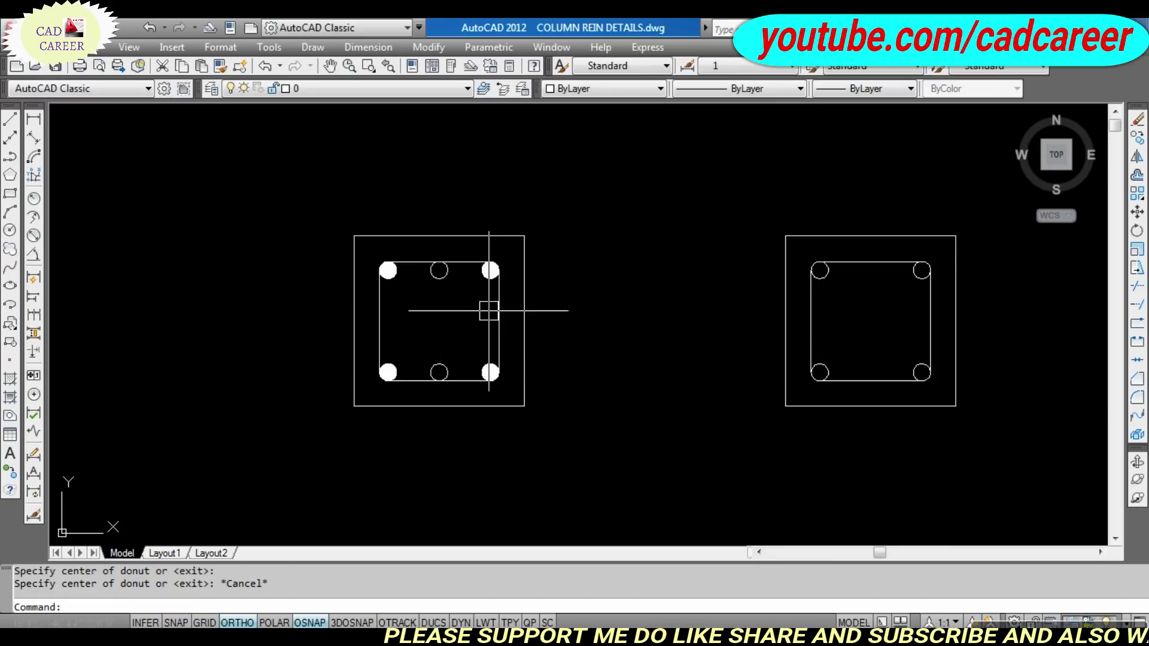
scroll(416, 259, "up", 3)
scroll(391, 267, "down", 2)
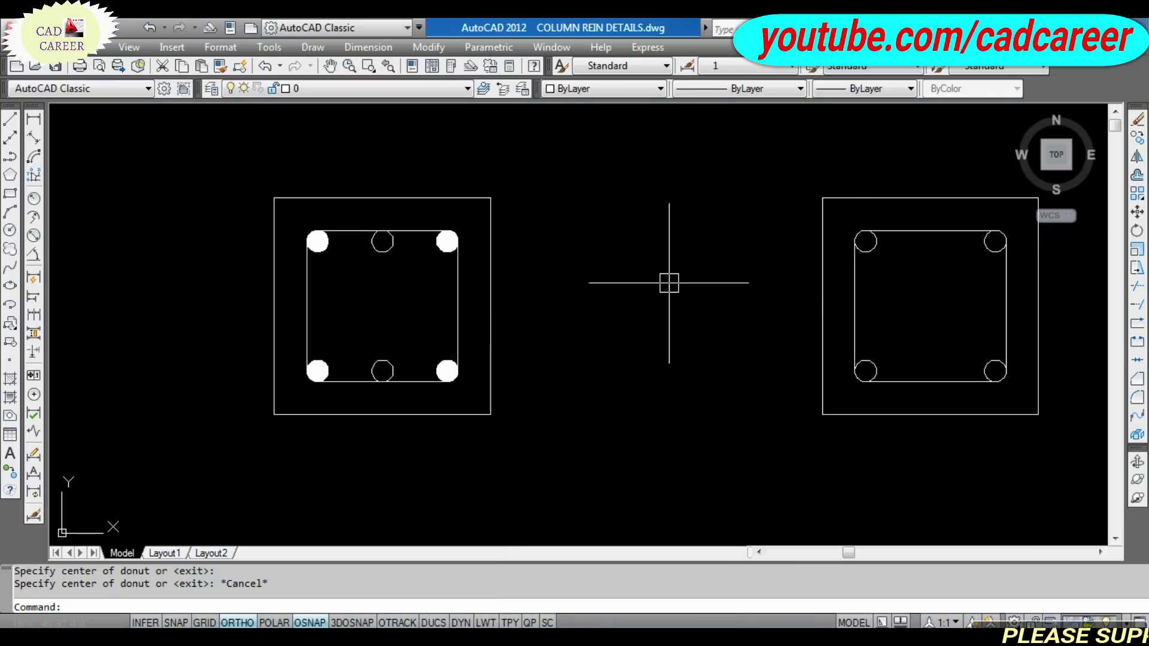
Step: Copy the right column's rounded tie and corner bar to a spot below the columns
scroll(669, 283, "down", 5)
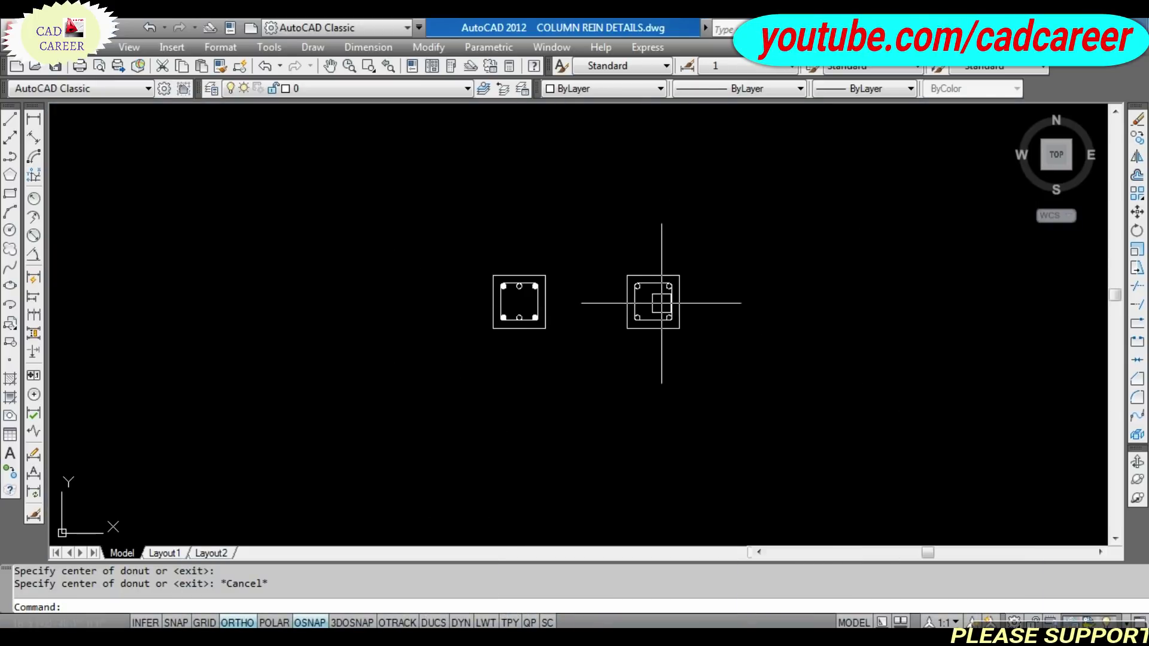
scroll(628, 247, "up", 4)
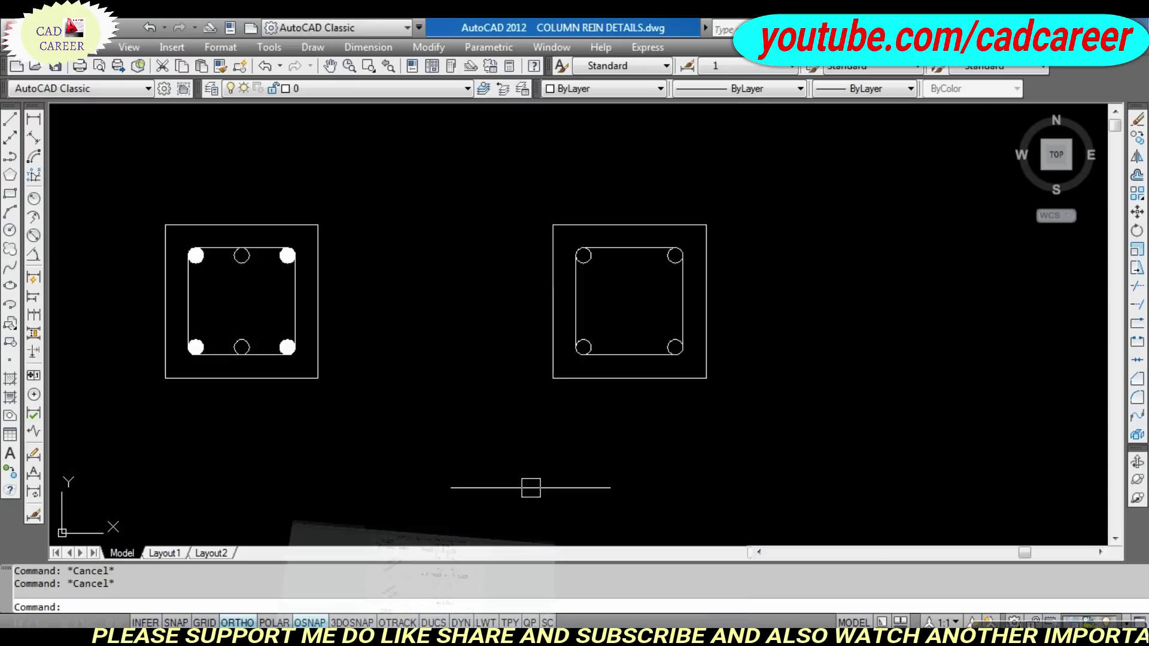
left_click(633, 248)
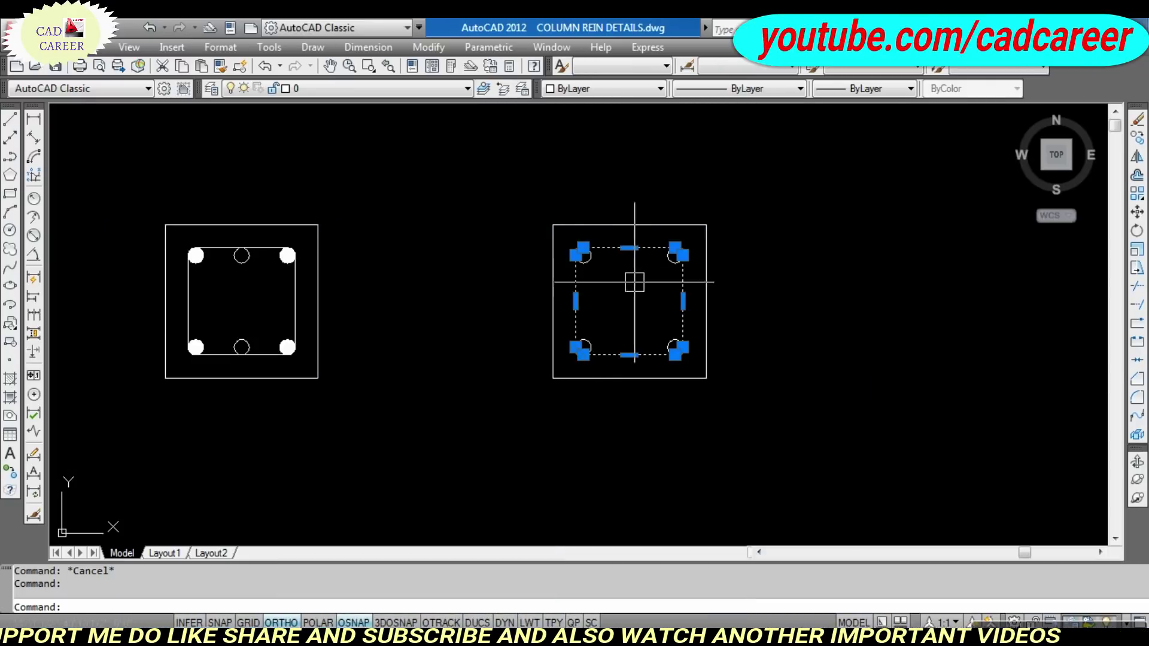
left_click(635, 281)
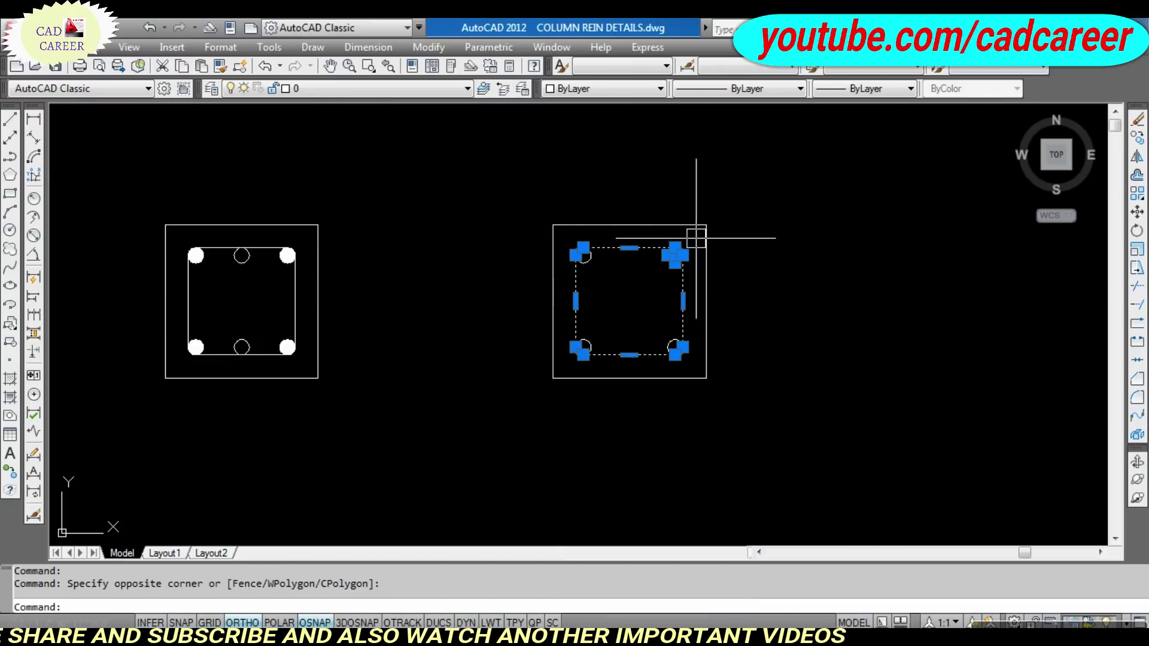
type("CO")
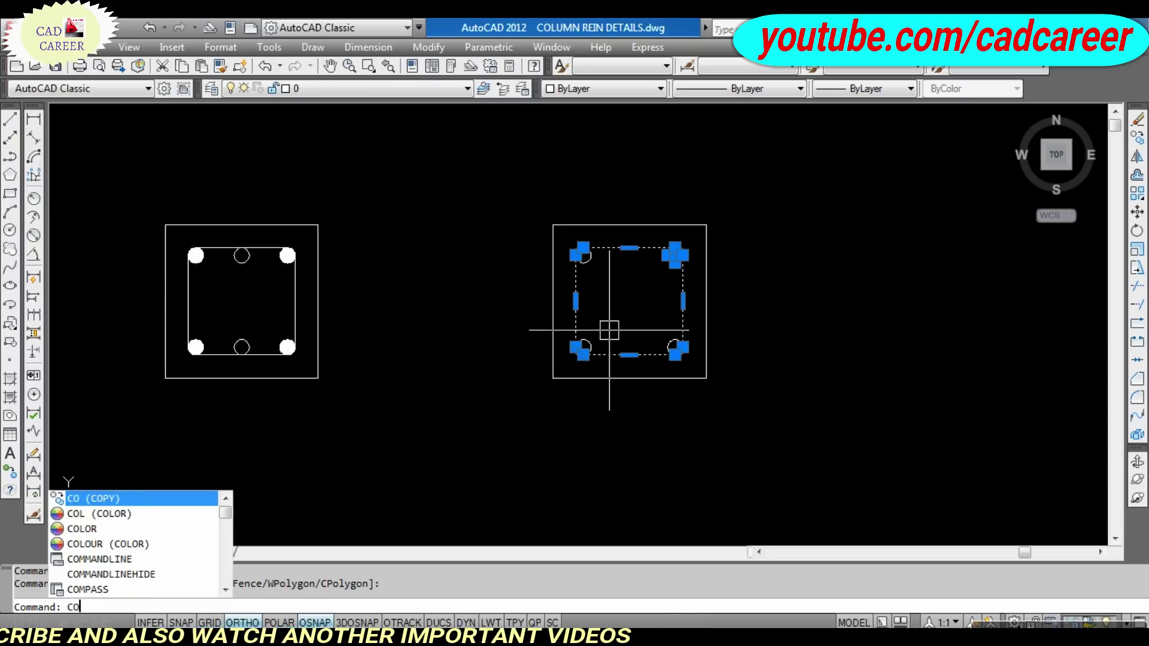
key("Return")
left_click(584, 347)
scroll(610, 269, "down", 2)
scroll(604, 407, "up", 2)
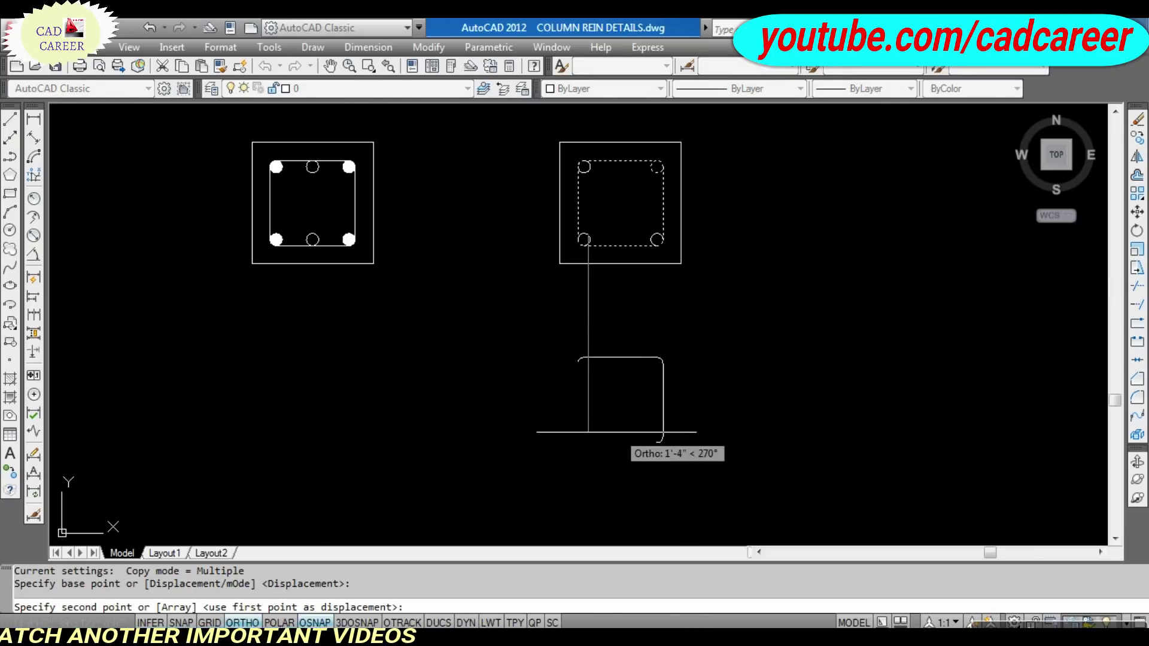
left_click(617, 441)
key("Escape")
scroll(629, 403, "down", 4)
scroll(595, 411, "up", 6)
scroll(595, 407, "up", 4)
scroll(424, 275, "down", 3)
scroll(436, 323, "up", 2)
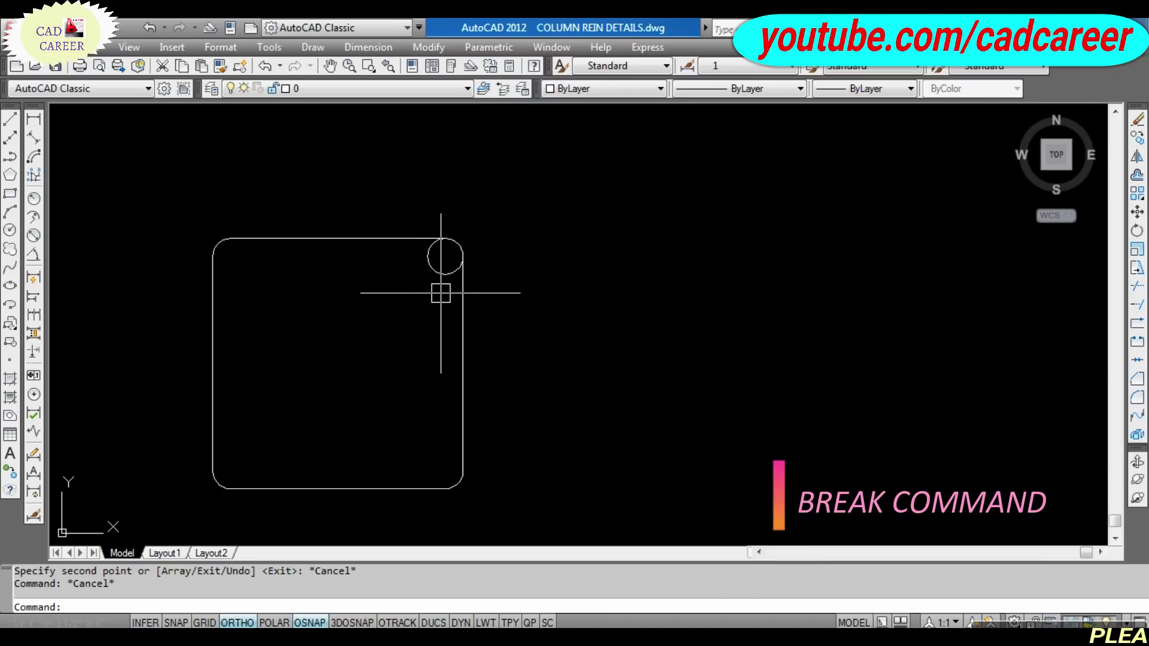
Step: Break away the lower-left part of the ring's corner bar circle, leaving a hook arc
type("BR")
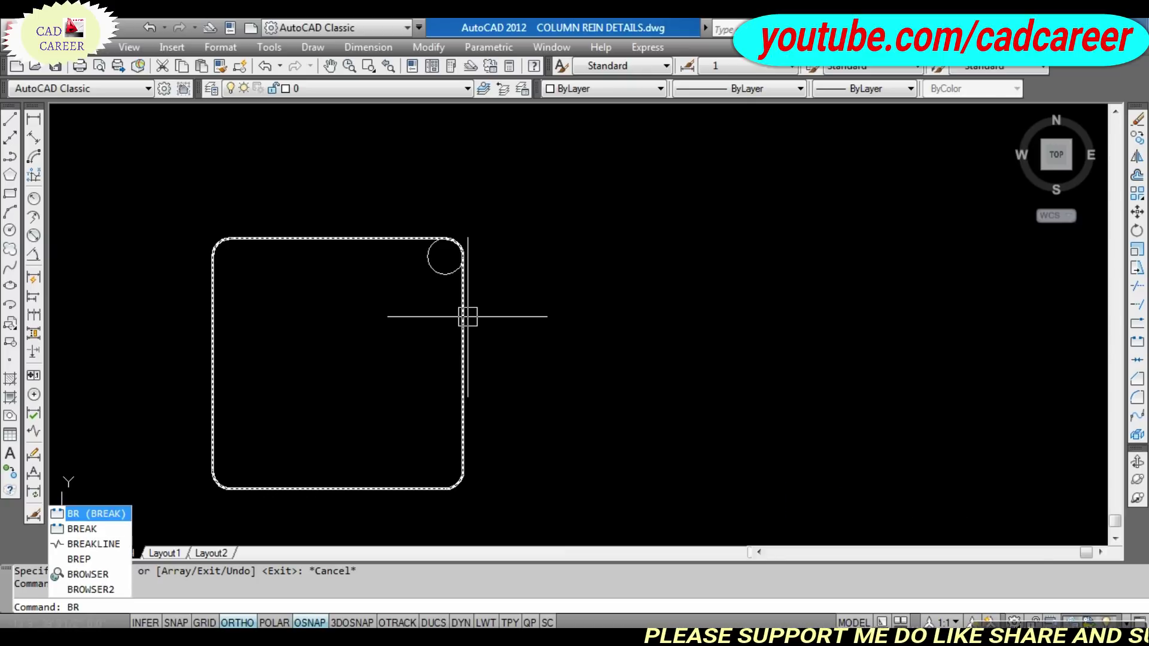
key("Return")
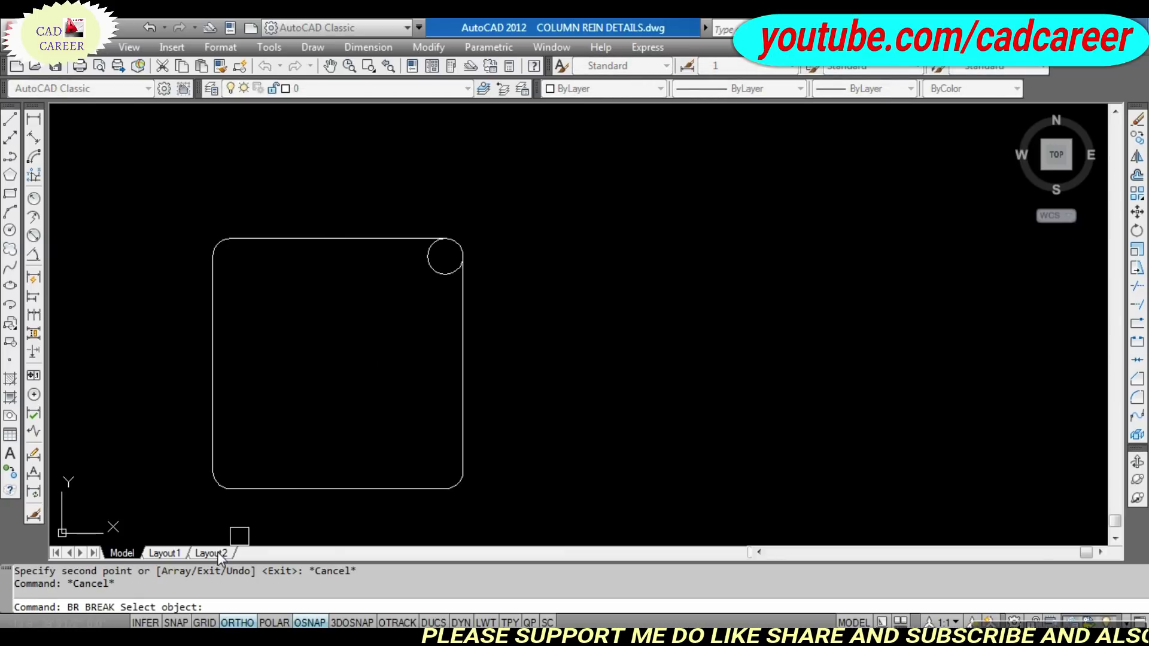
scroll(425, 255, "up", 3)
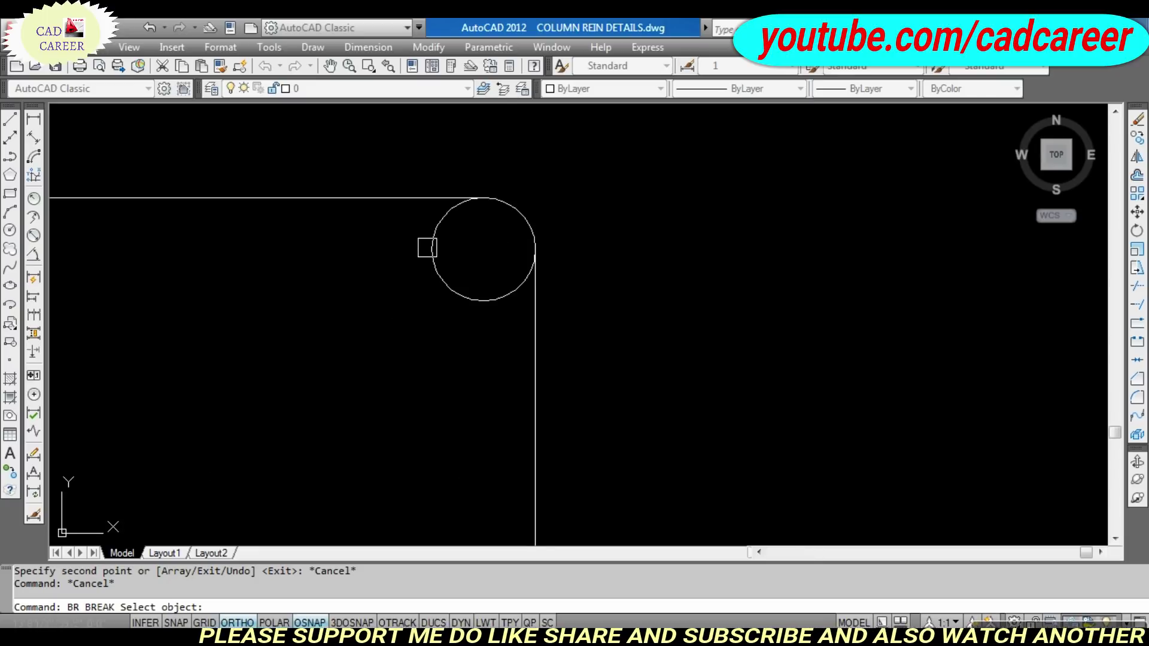
left_click(428, 247)
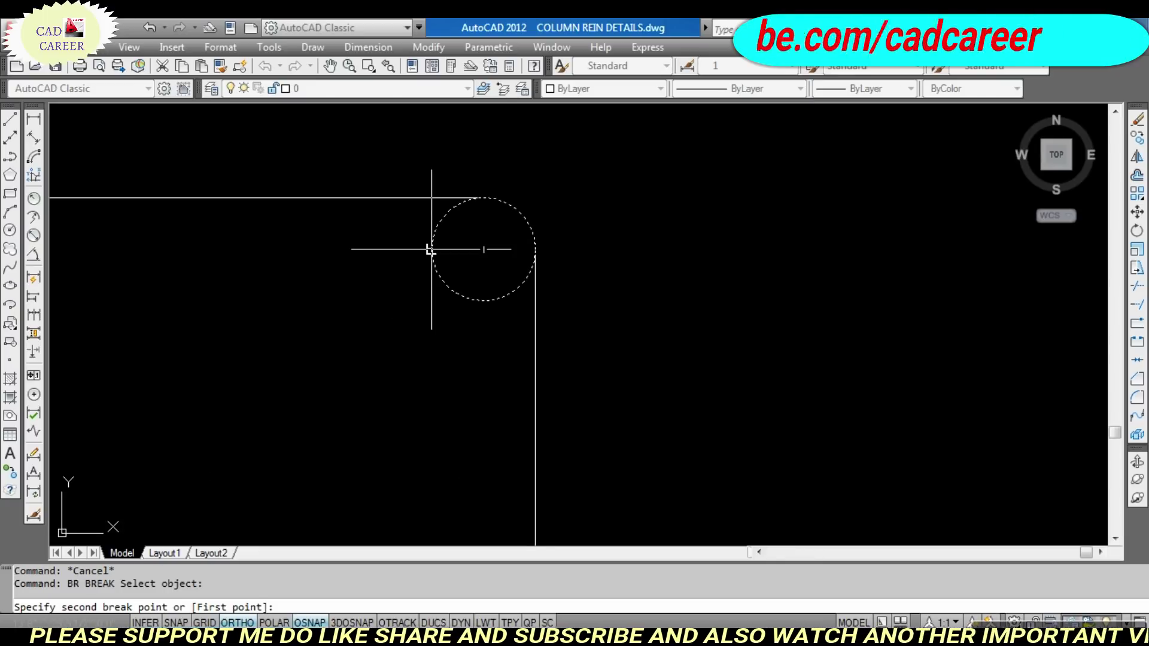
left_click(473, 309)
scroll(478, 309, "down", 6)
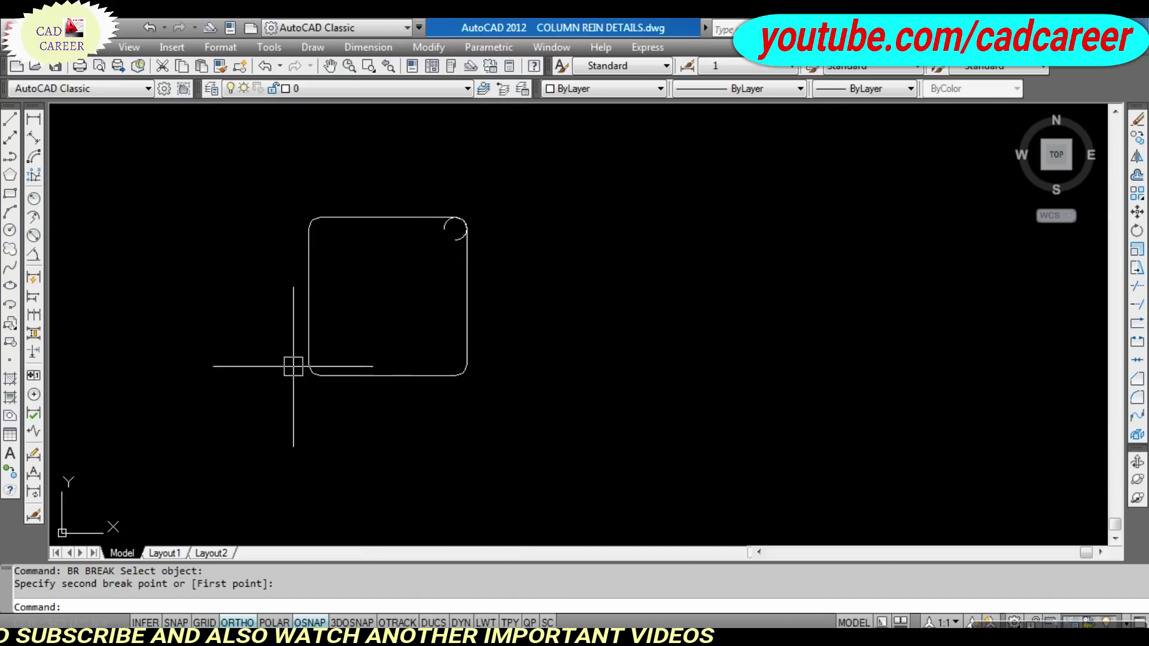
scroll(450, 243, "up", 5)
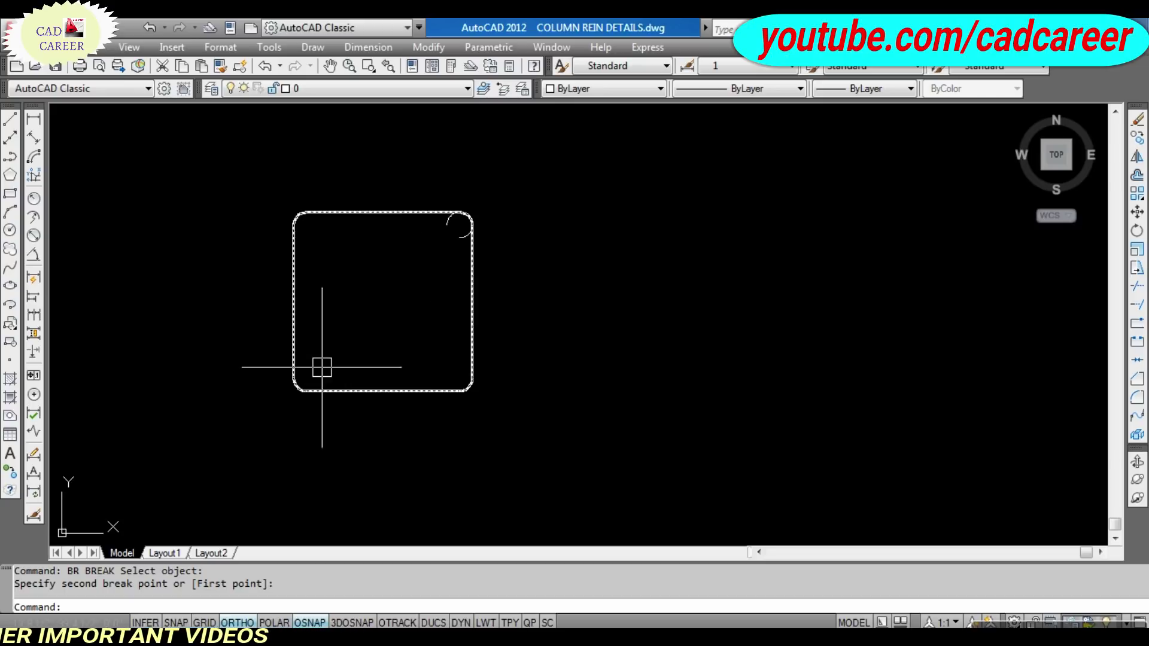
scroll(460, 242, "up", 2)
left_click(464, 234)
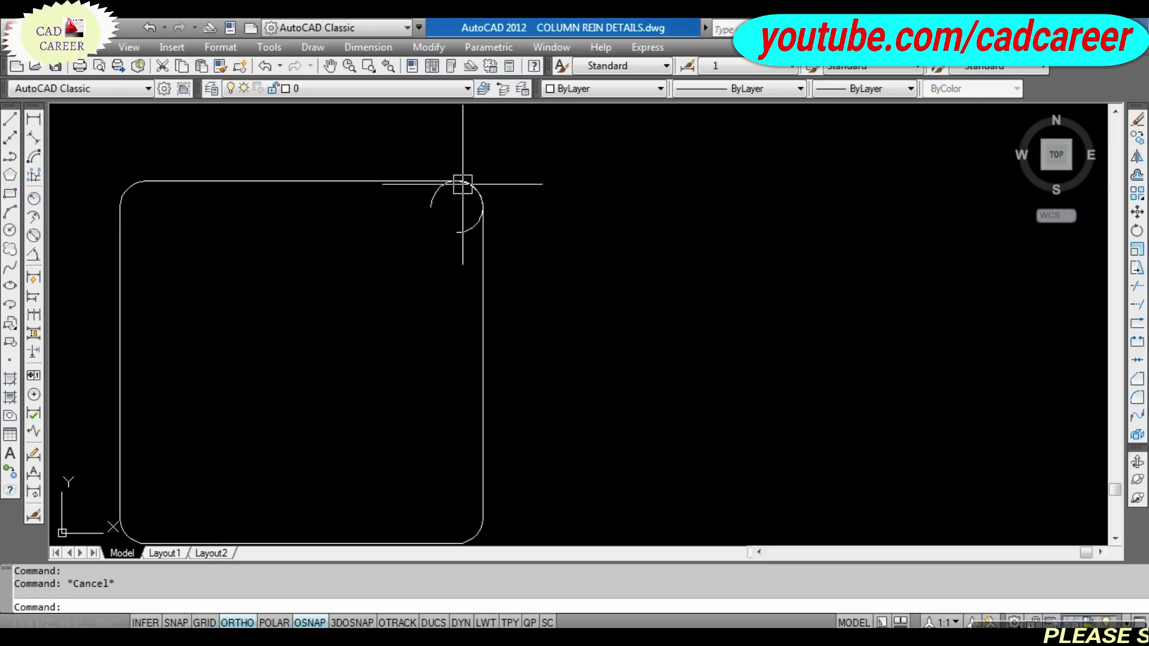
scroll(377, 174, "down", 2)
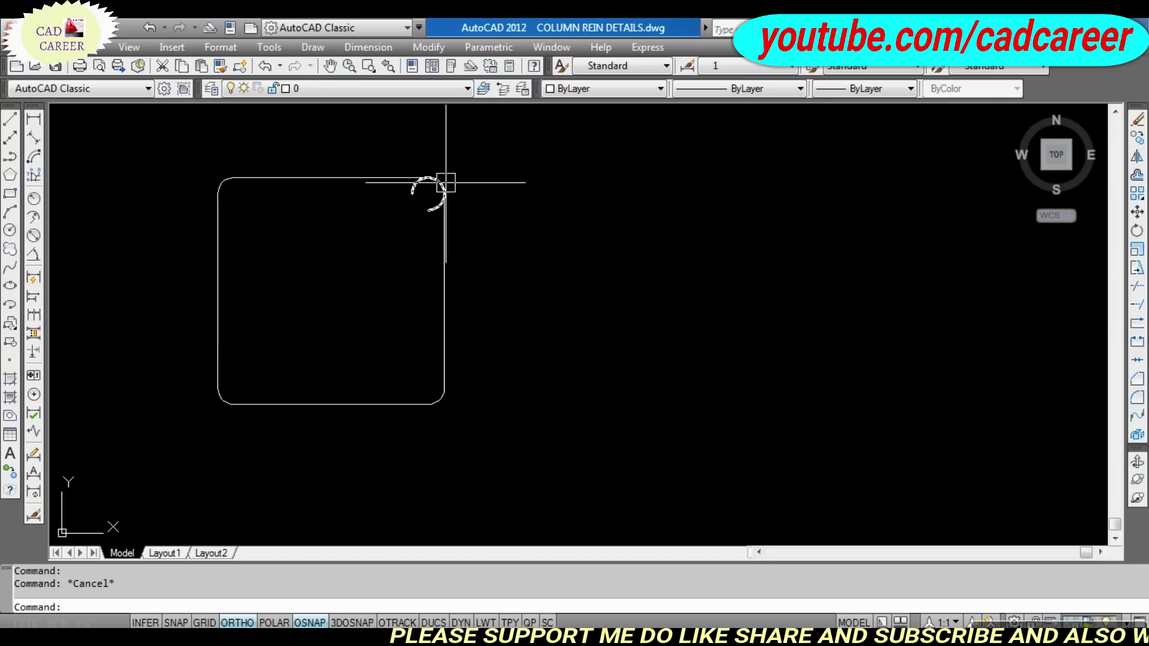
scroll(407, 419, "down", 4)
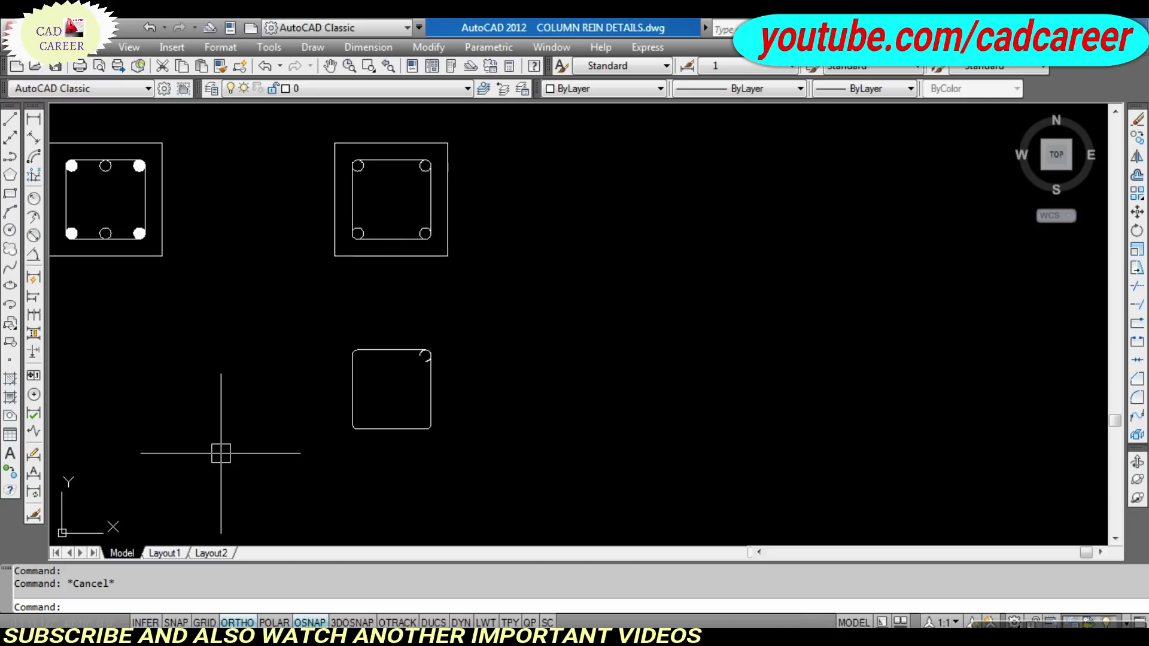
scroll(388, 430, "down", 1)
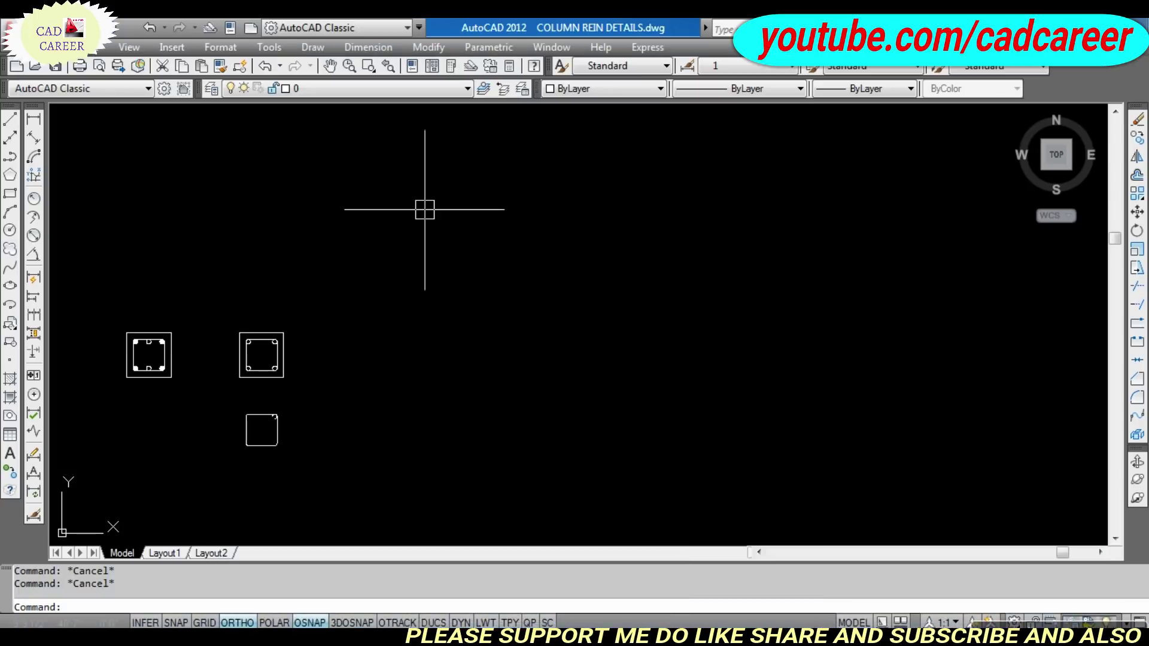
Step: Draw the table's top edge and its right and left side lines
key("Return")
left_click(427, 273)
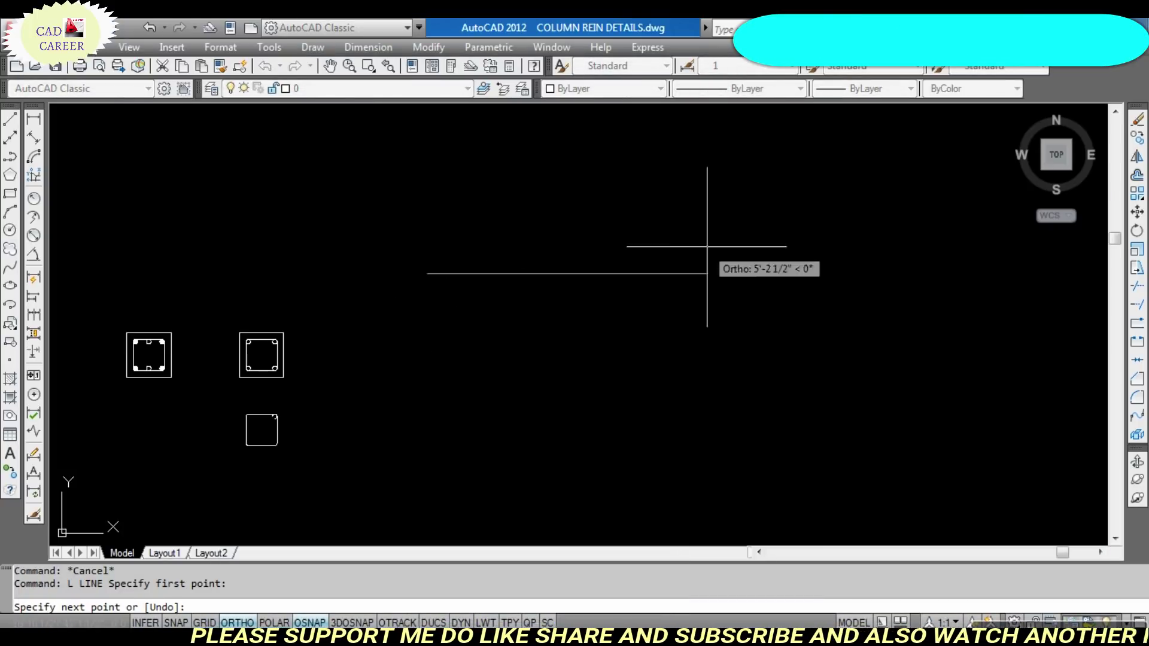
left_click(736, 274)
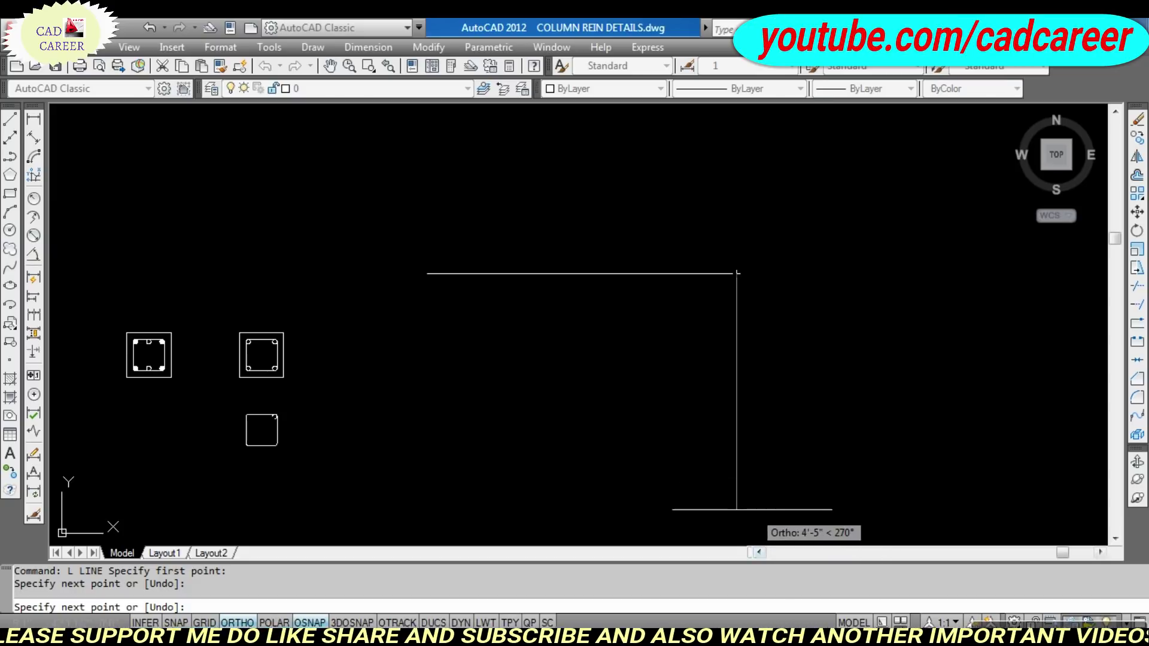
left_click(758, 510)
key("Escape")
key("Return")
left_click(427, 273)
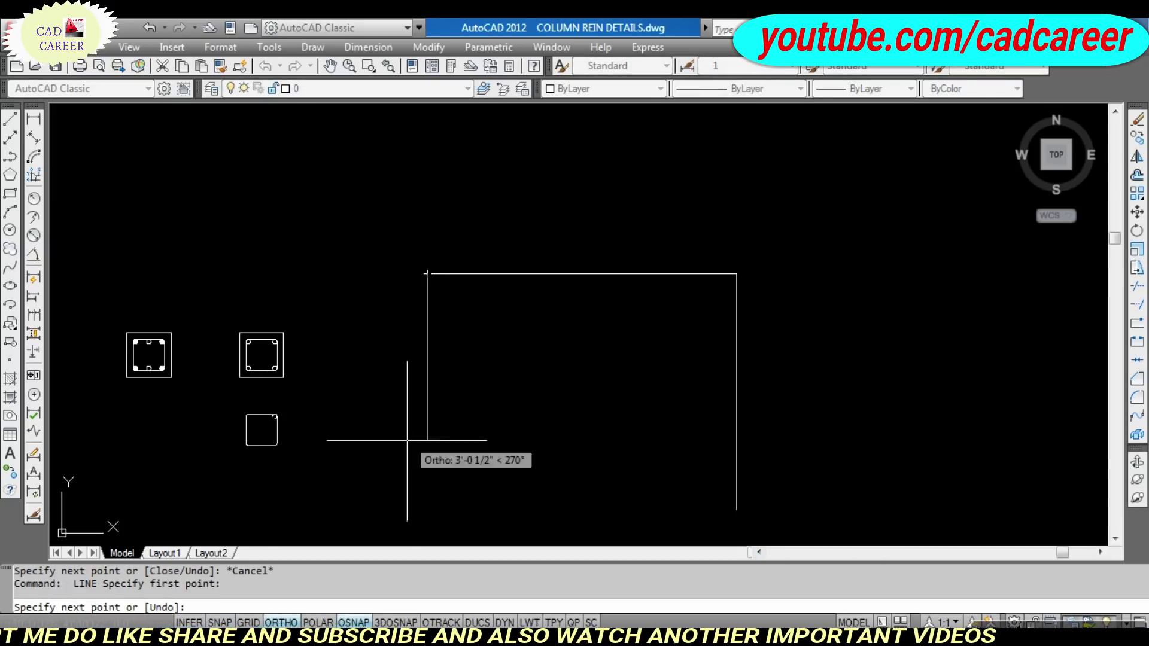
left_click(405, 518)
key("Escape")
Step: Copy the top edge downward three times as row lines
left_click(506, 287)
left_click(477, 254)
type("o")
key("Return")
left_click(869, 243)
left_click(869, 280)
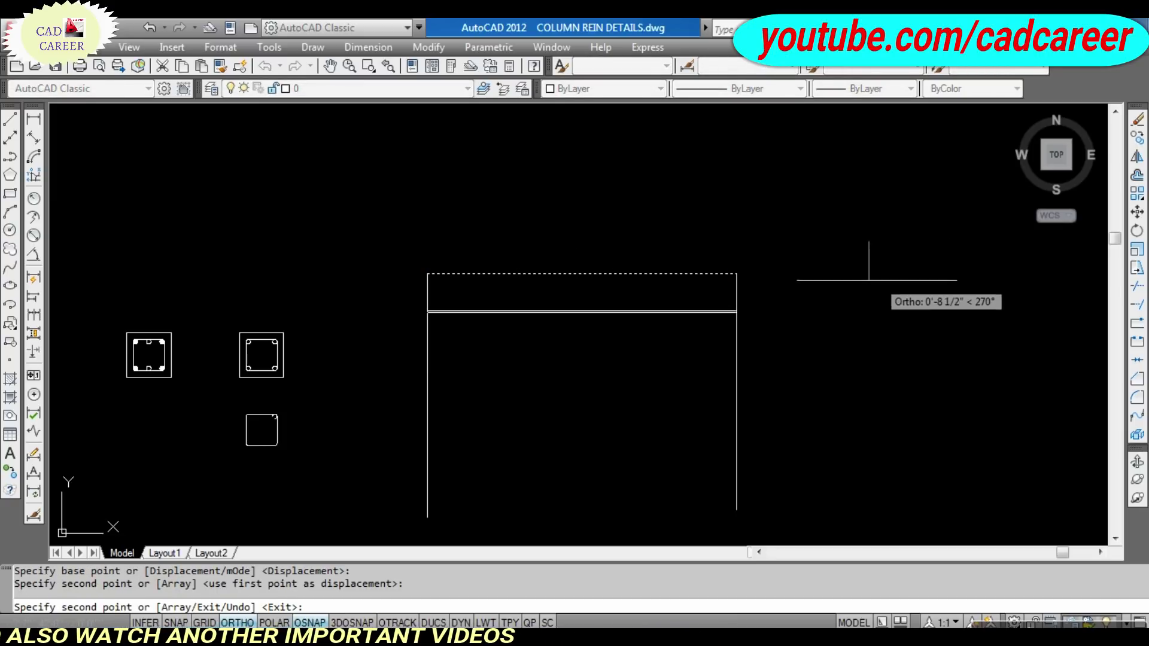
left_click(875, 319)
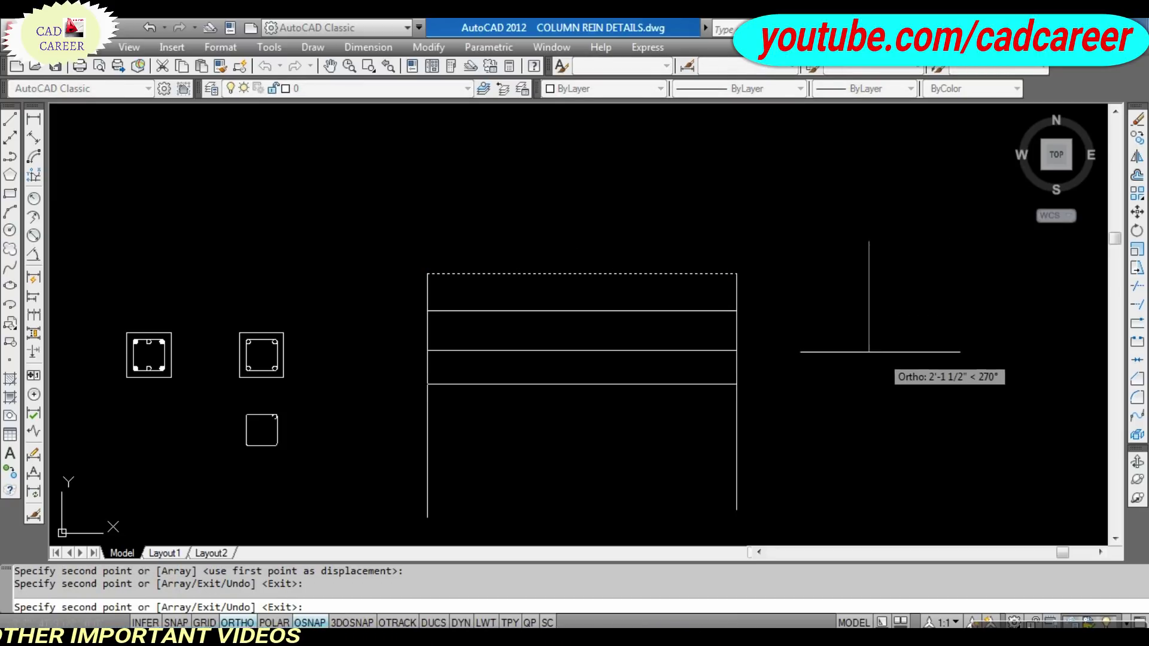
left_click(883, 353)
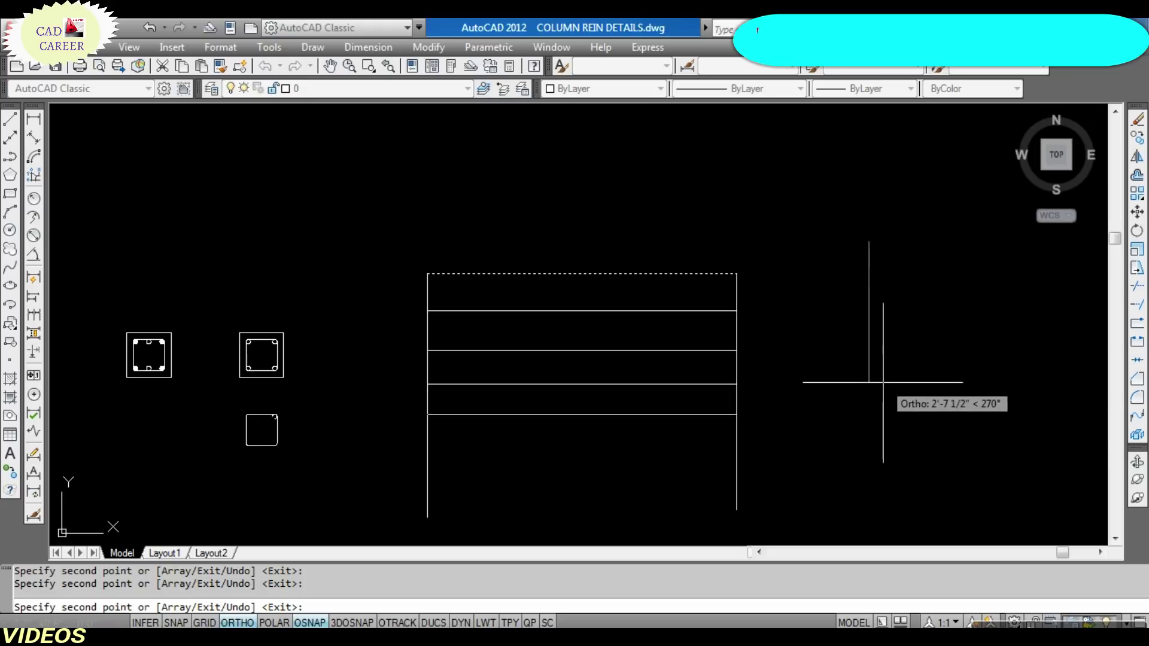
key("Escape")
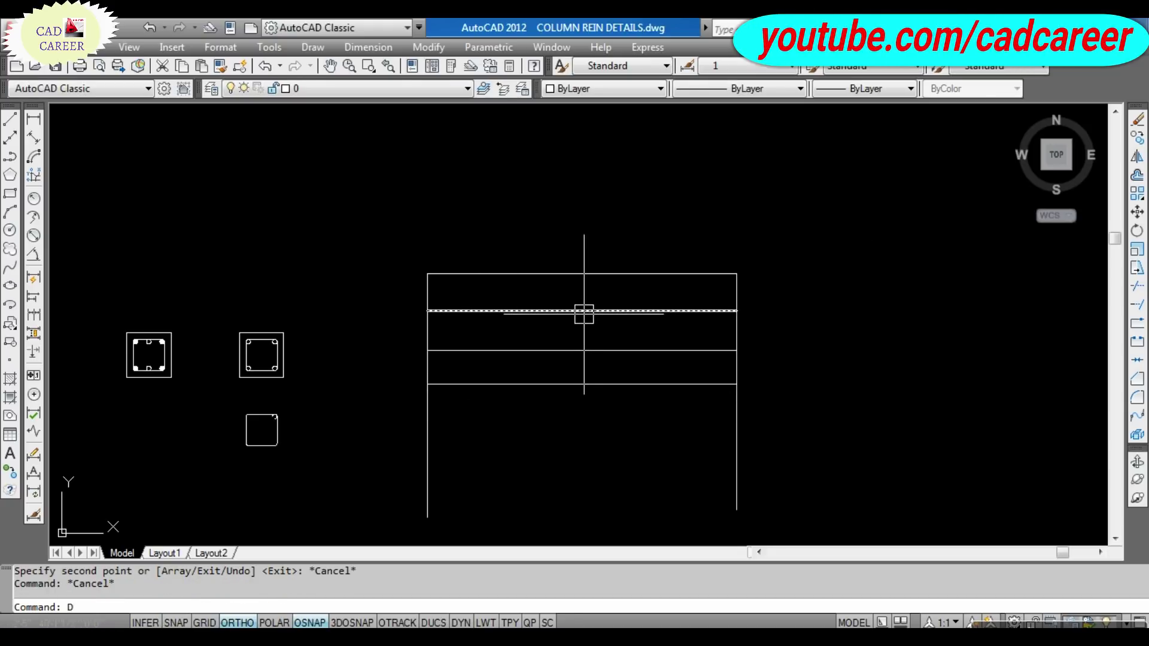
Step: Place 'REIN. DETAIL IN COLUMN' middle-justified in the top row at height 4, rotation 0
type("J")
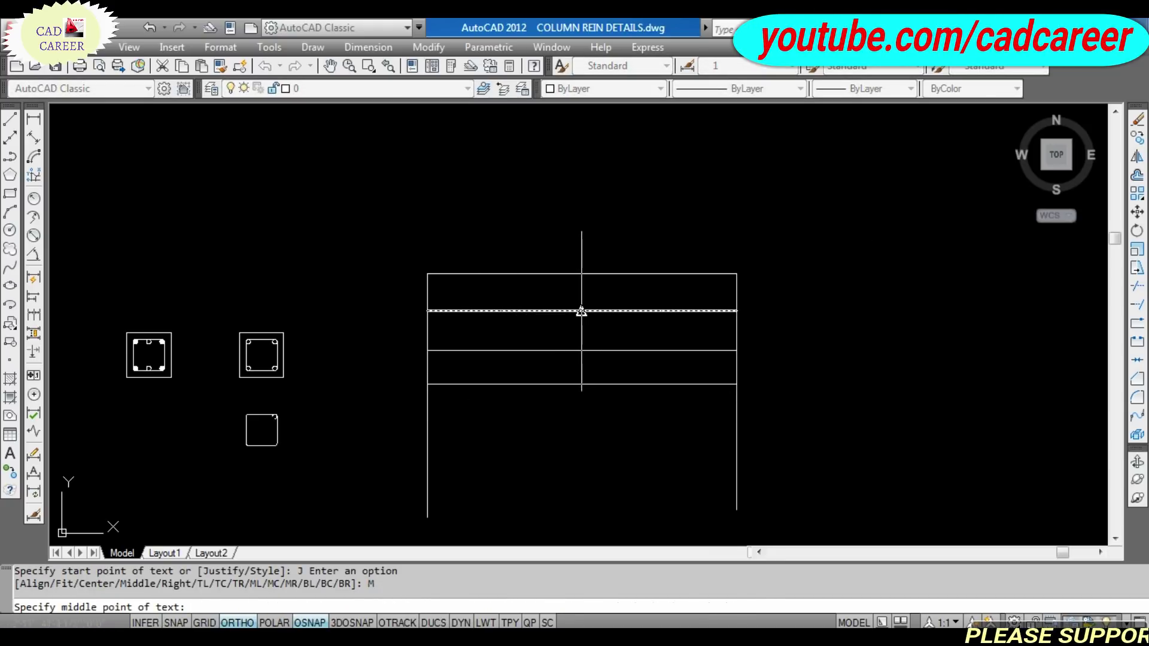
scroll(581, 310, "up", 5)
scroll(567, 273, "up", 3)
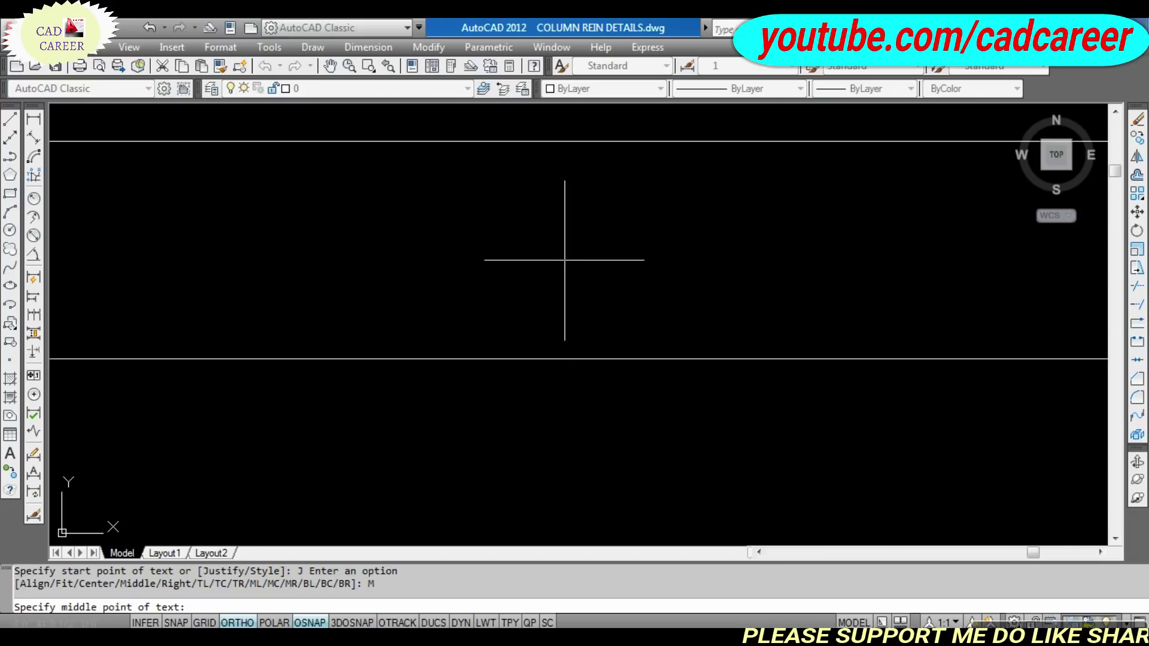
left_click(564, 260)
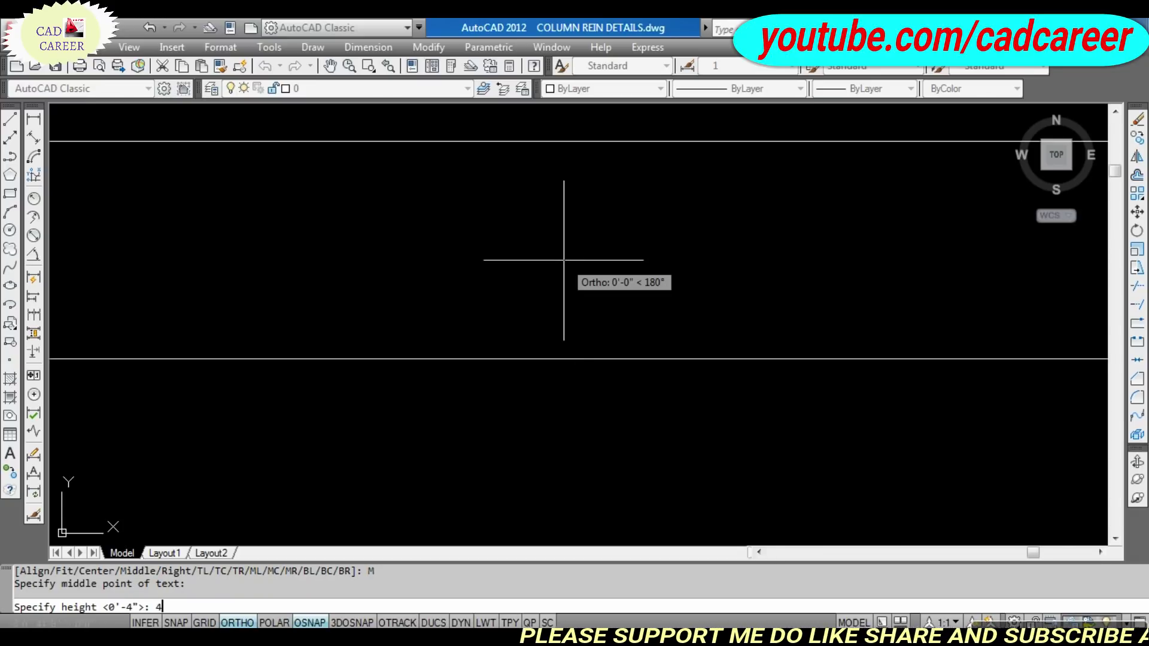
key("Return")
type("0")
key("Return")
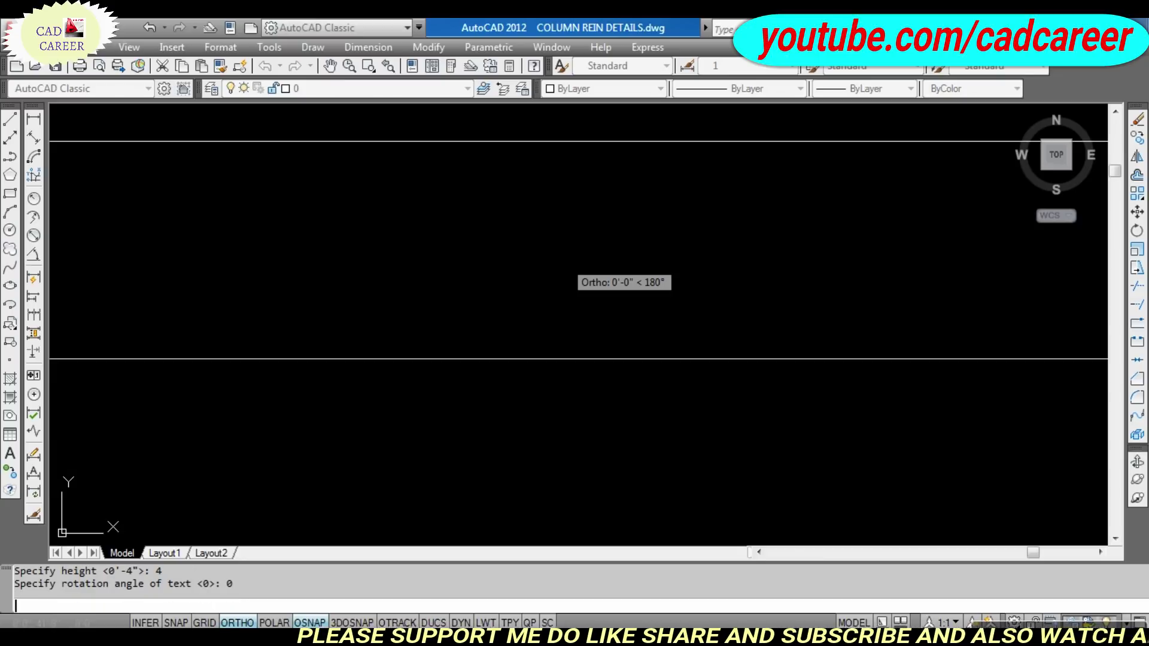
type("REI")
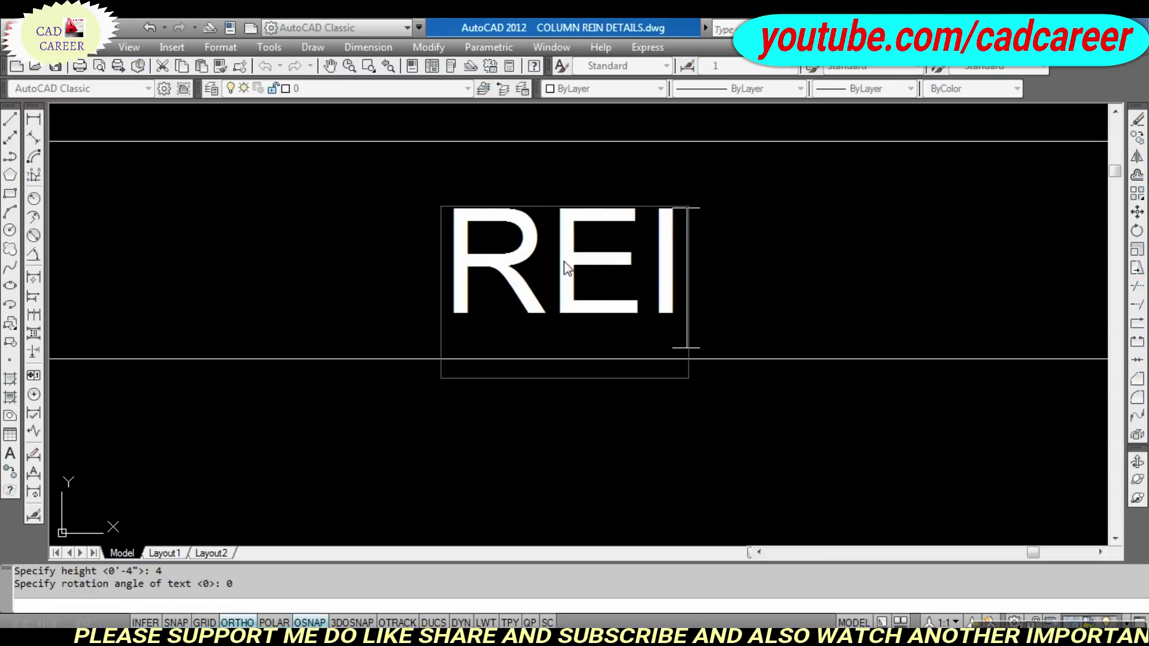
type("N.")
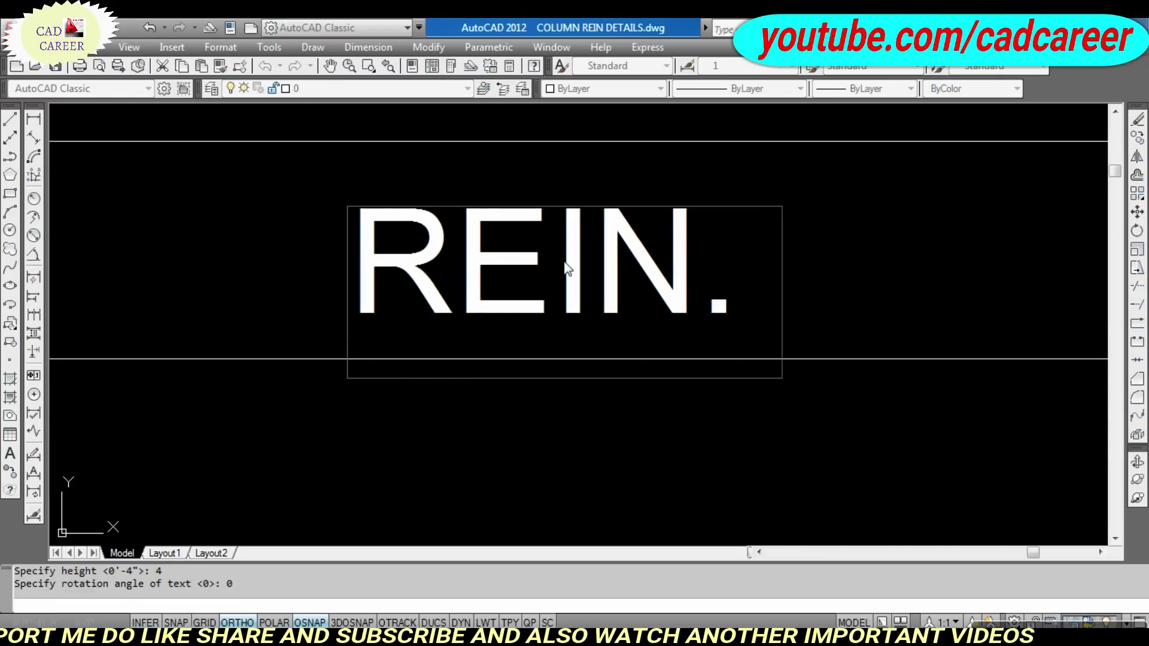
type(" DETA")
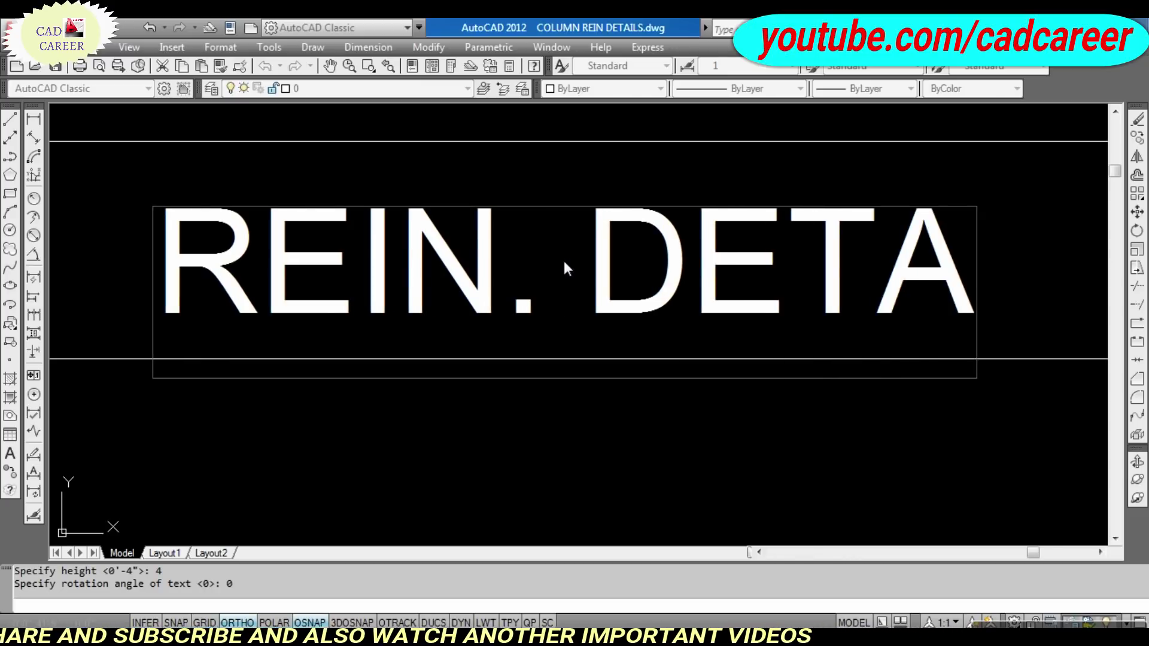
type("IL IN CO")
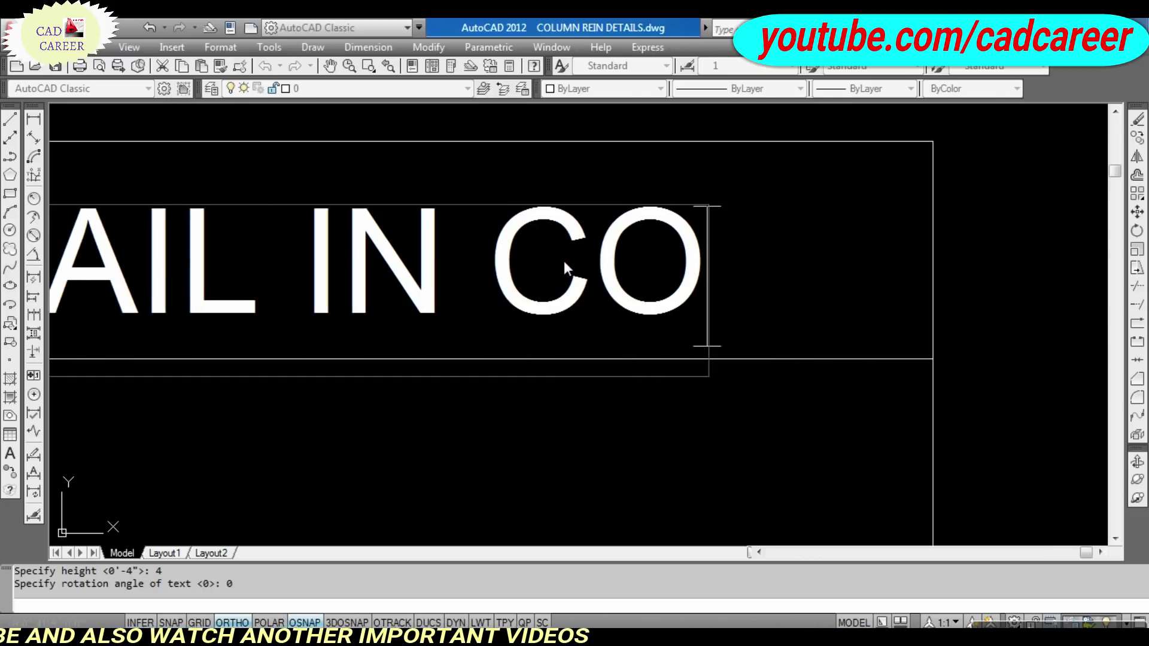
type("LUMN")
key("Return")
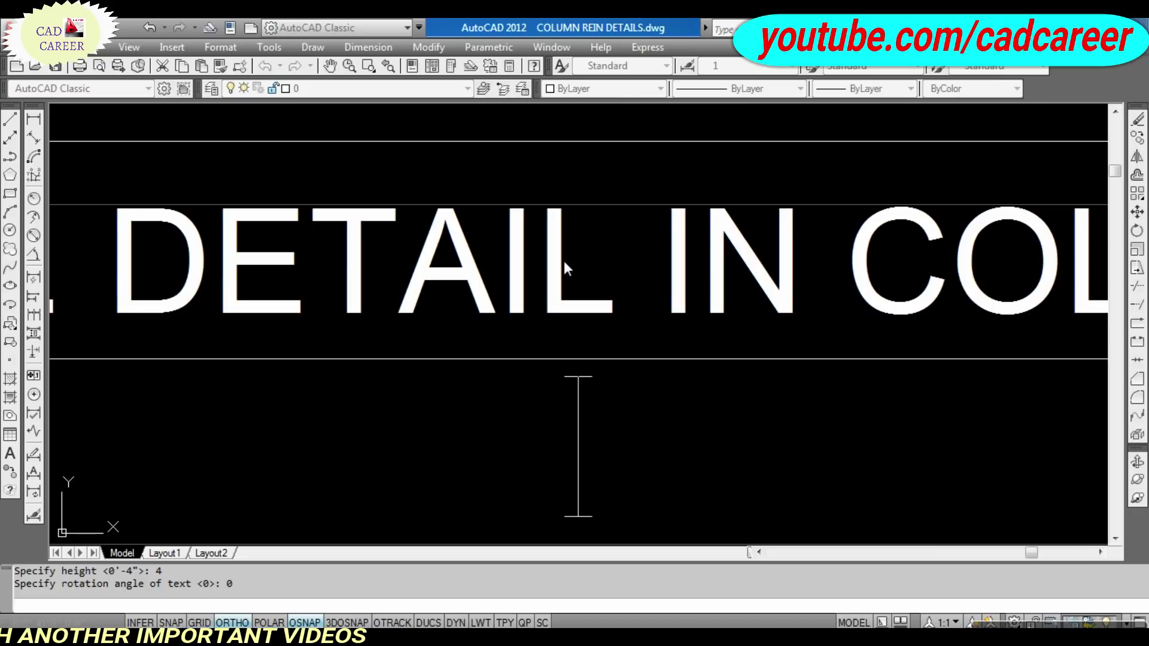
key("Escape")
scroll(548, 287, "down", 5)
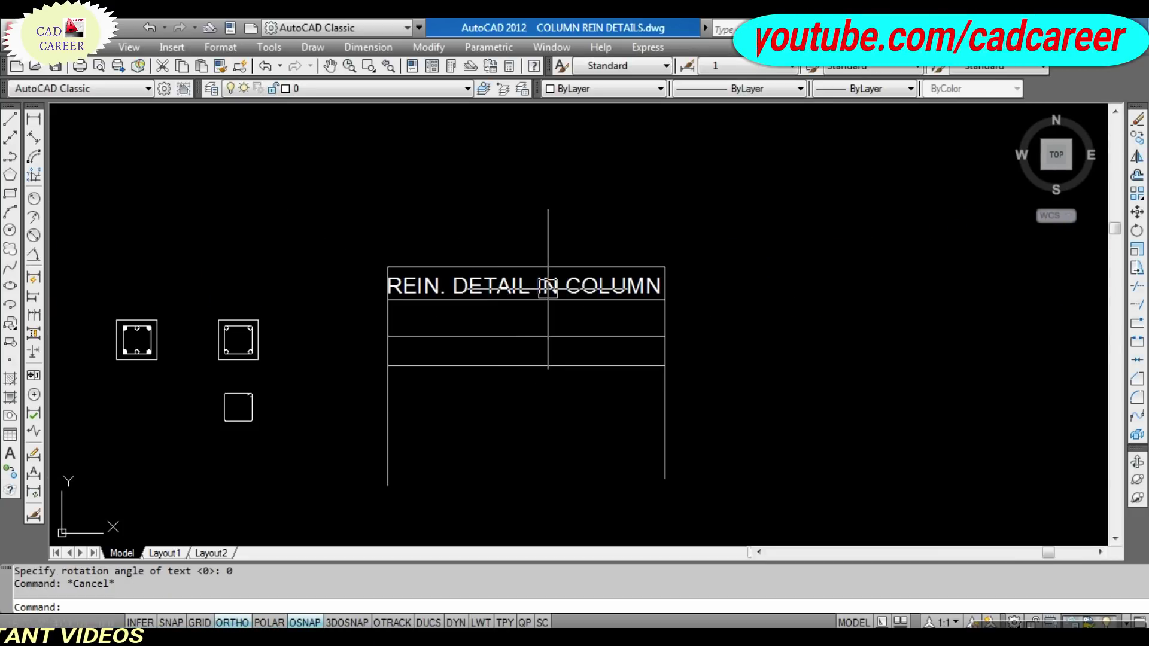
scroll(549, 288, "up", 2)
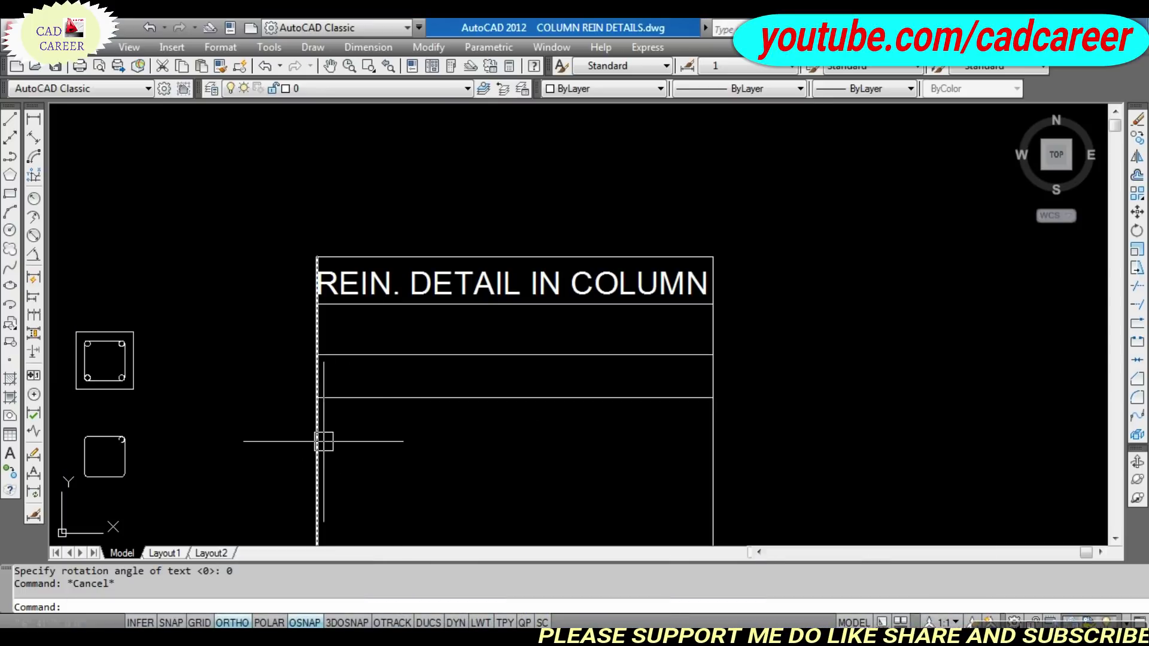
left_click(318, 441)
type("C")
Step: Copy the left side line inward as the inner column divider, briefly trying a trim at the top line
key("Return")
left_click(898, 381)
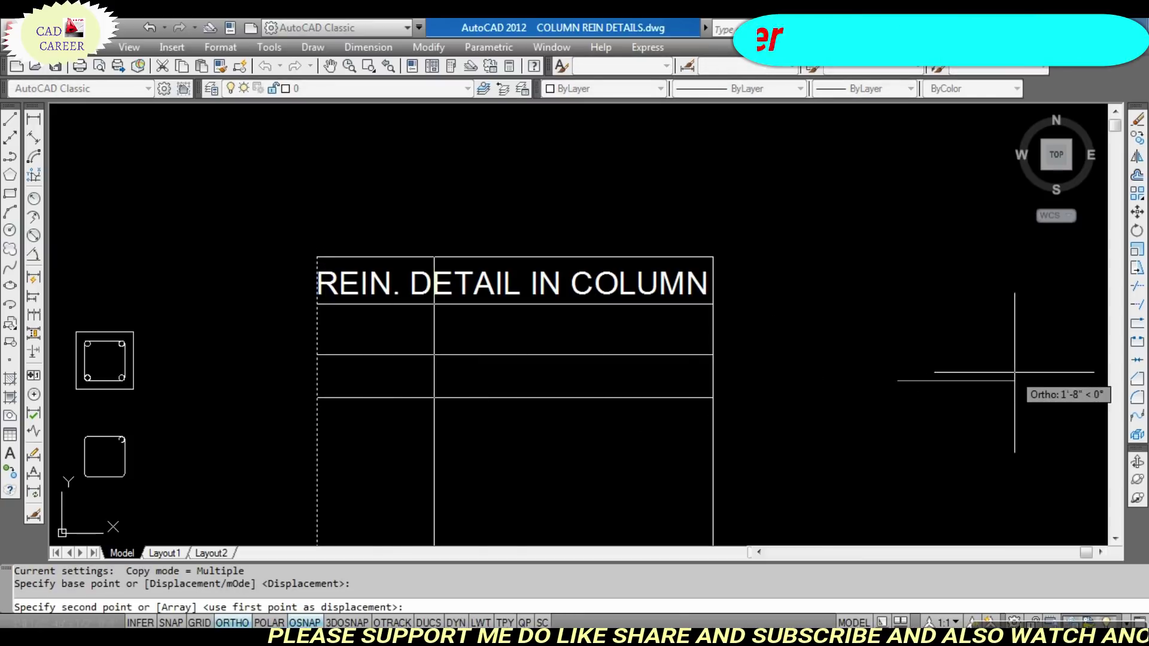
left_click(1032, 372)
key("Escape")
key("Escape")
type("TR")
key("Return")
scroll(434, 302, "up", 3)
left_click(432, 305)
key("Return")
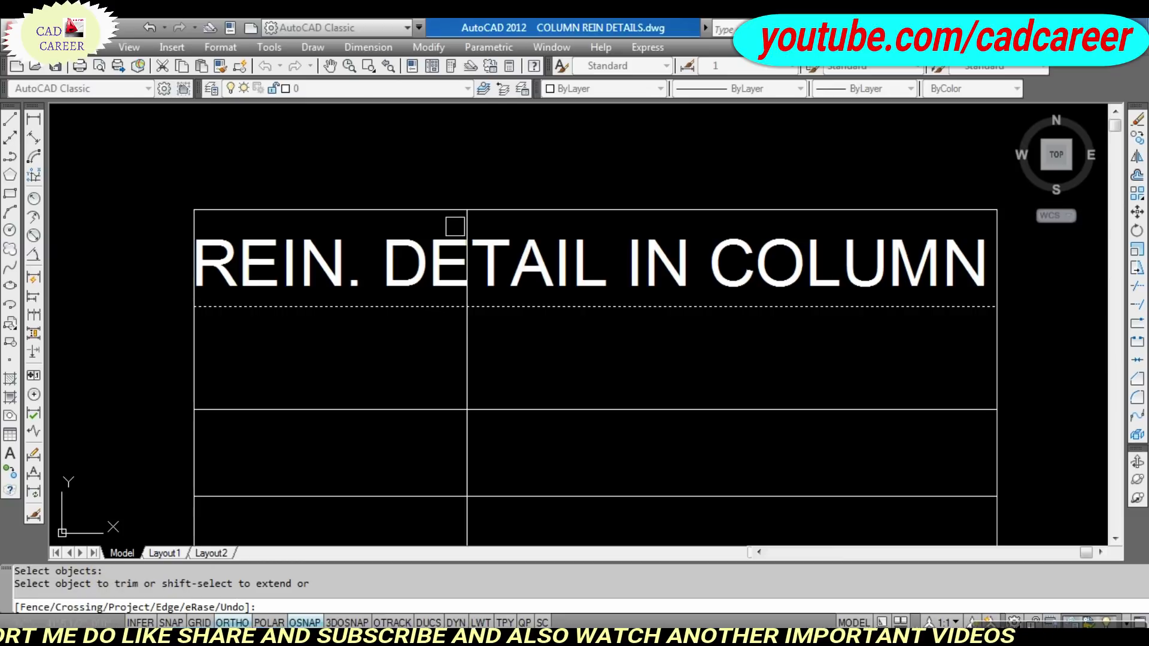
key("Escape")
key("Escape")
scroll(411, 194, "down", 4)
scroll(389, 239, "up", 2)
Step: Add a middle-justified SIZE label in the first row at the default height
type("DT")
key("Return")
type("J")
key("Return")
scroll(365, 264, "up", 1)
scroll(376, 257, "up", 1)
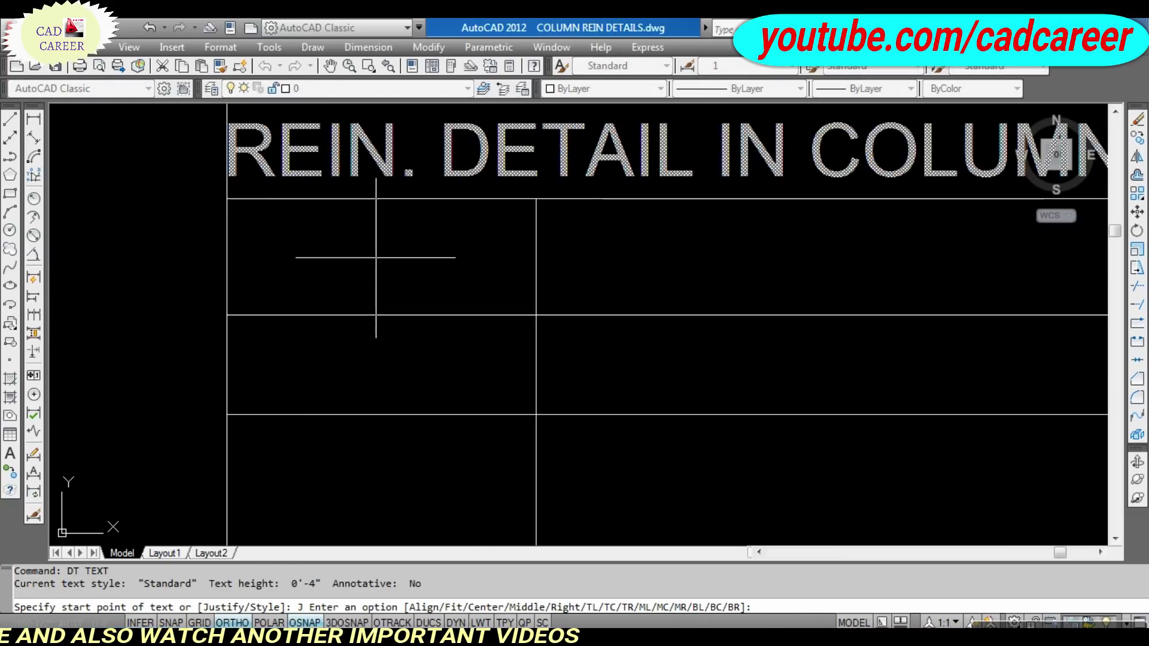
type("M")
key("Return")
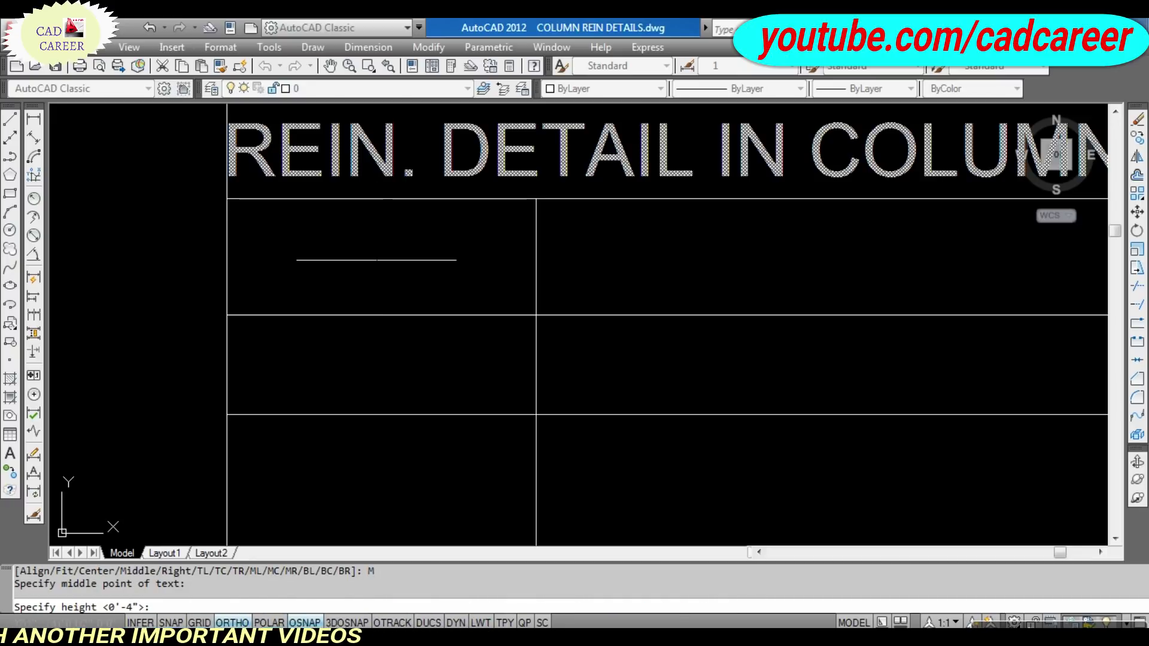
key("Return")
key("Return")
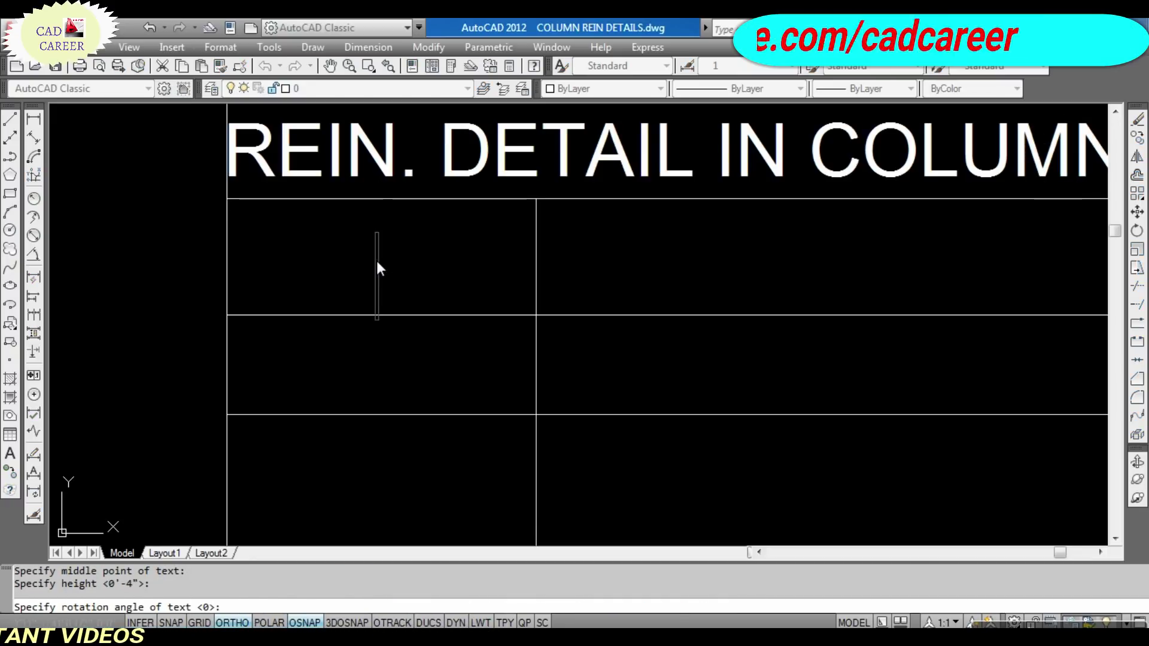
type("SIZE")
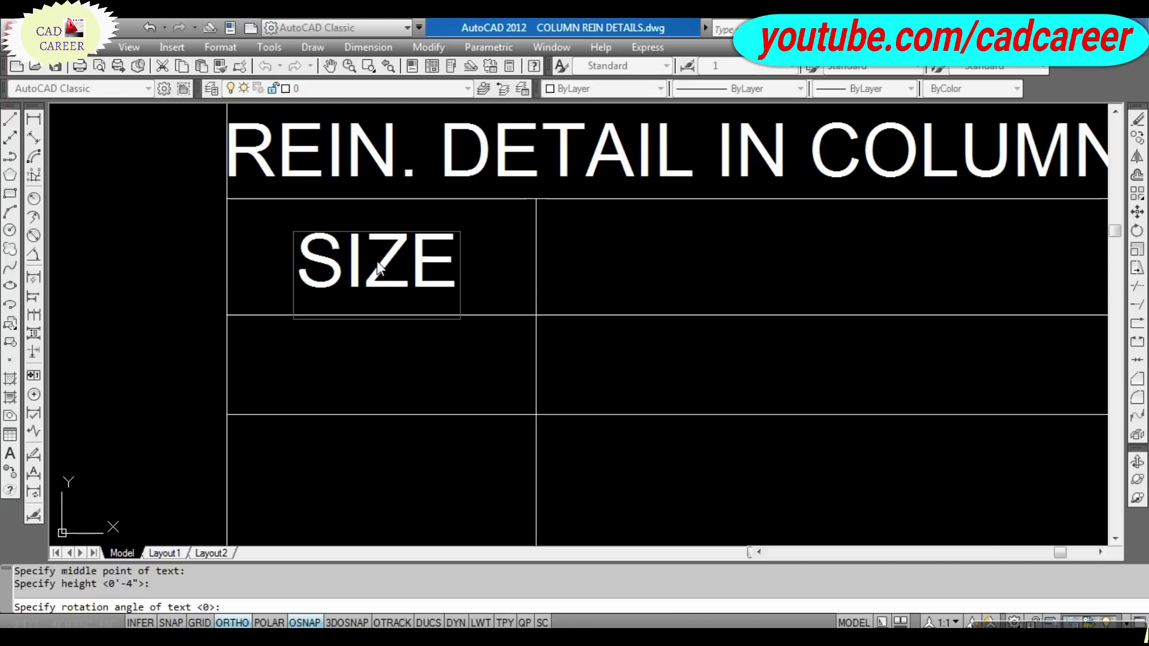
key("Return")
Step: Copy the SIZE label into the next row and change the copy to CON.MIX
type("o")
key("Return")
left_click(376, 260)
scroll(375, 369, "up", 1)
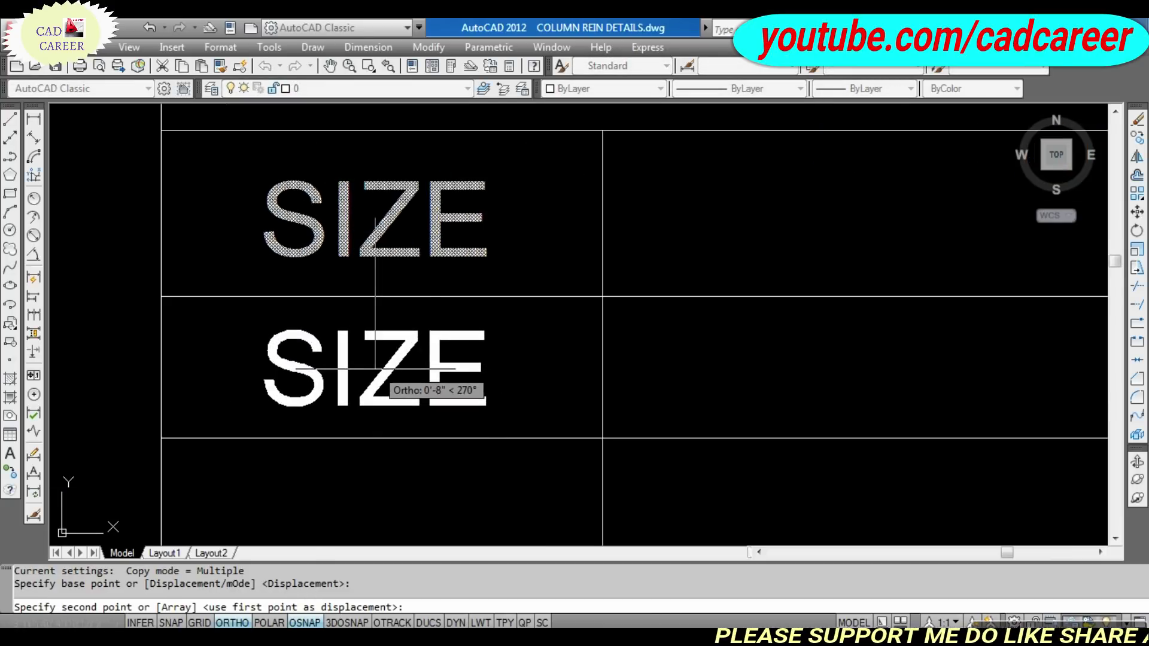
left_click(375, 369)
key("Escape")
double_click(381, 387)
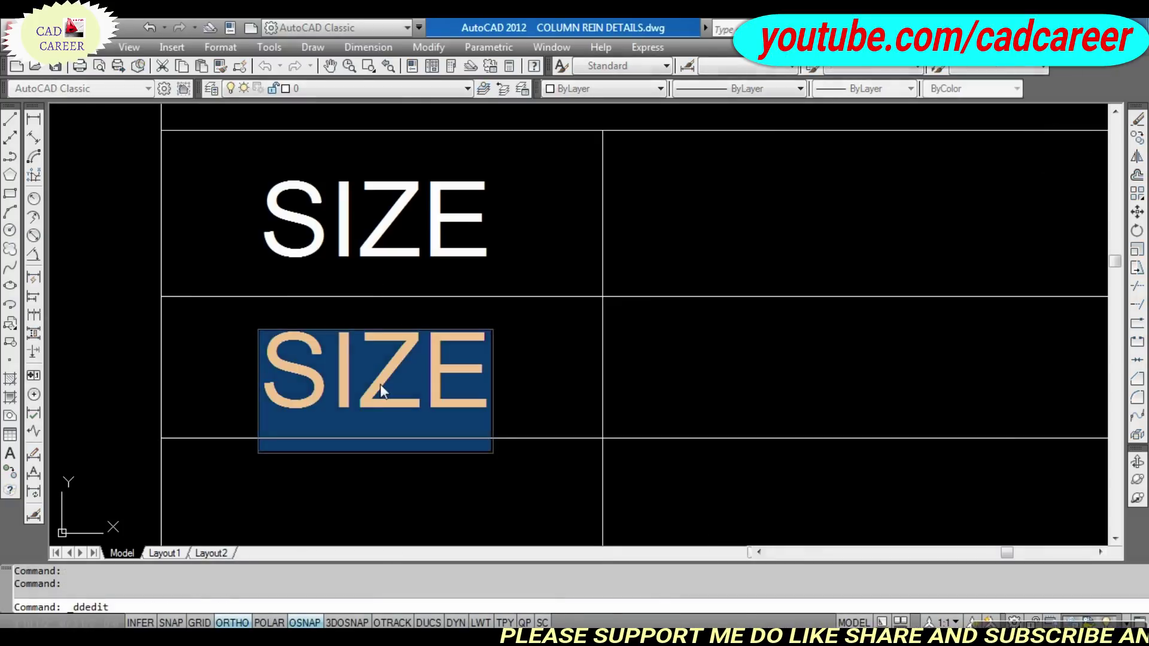
type("CON.")
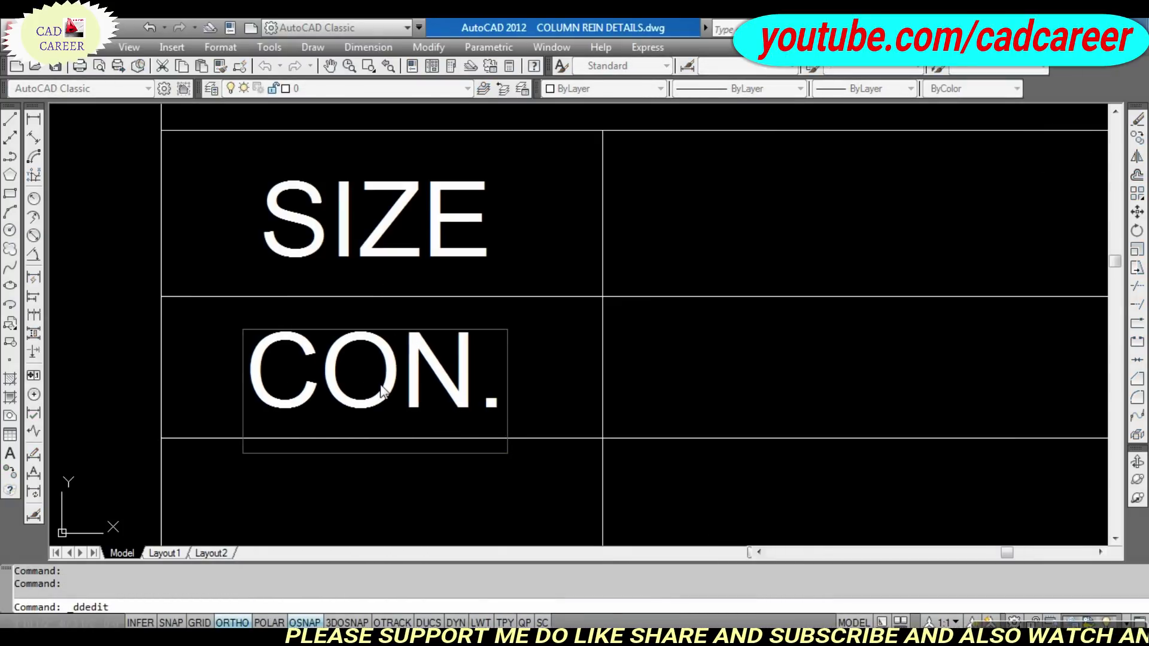
type("MIX")
key("Return")
key("Escape")
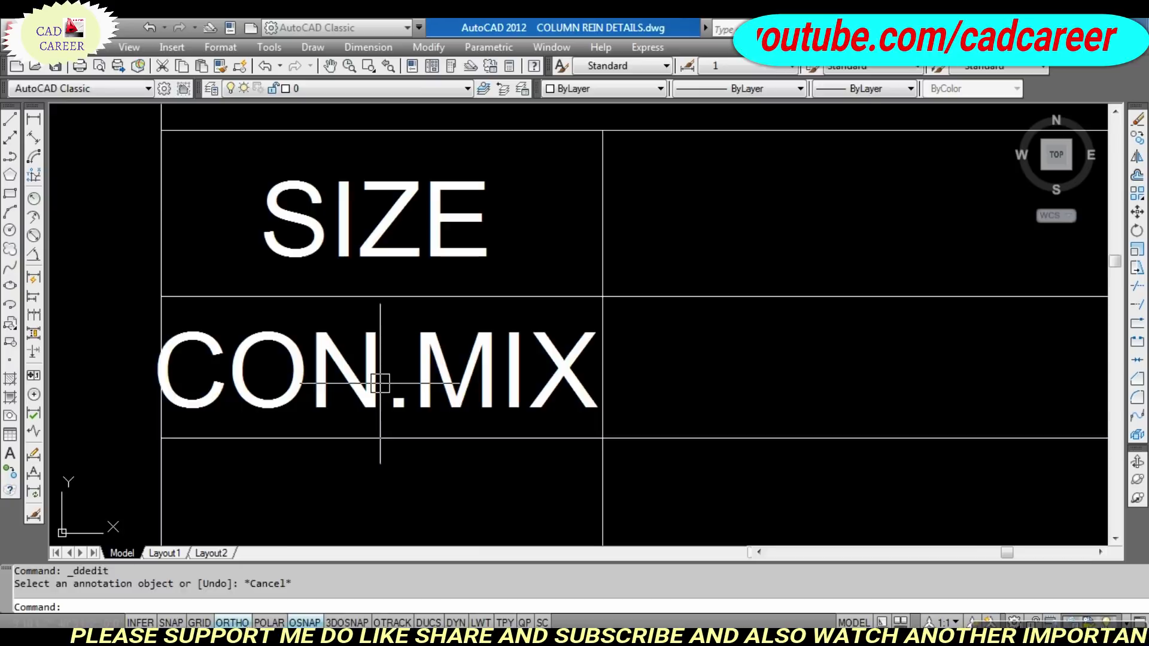
scroll(228, 261, "down", 3)
left_click(303, 317)
type("sc")
key("Return")
Step: Shrink the CON.MIX label by a scale factor of 0.7
left_click(303, 309)
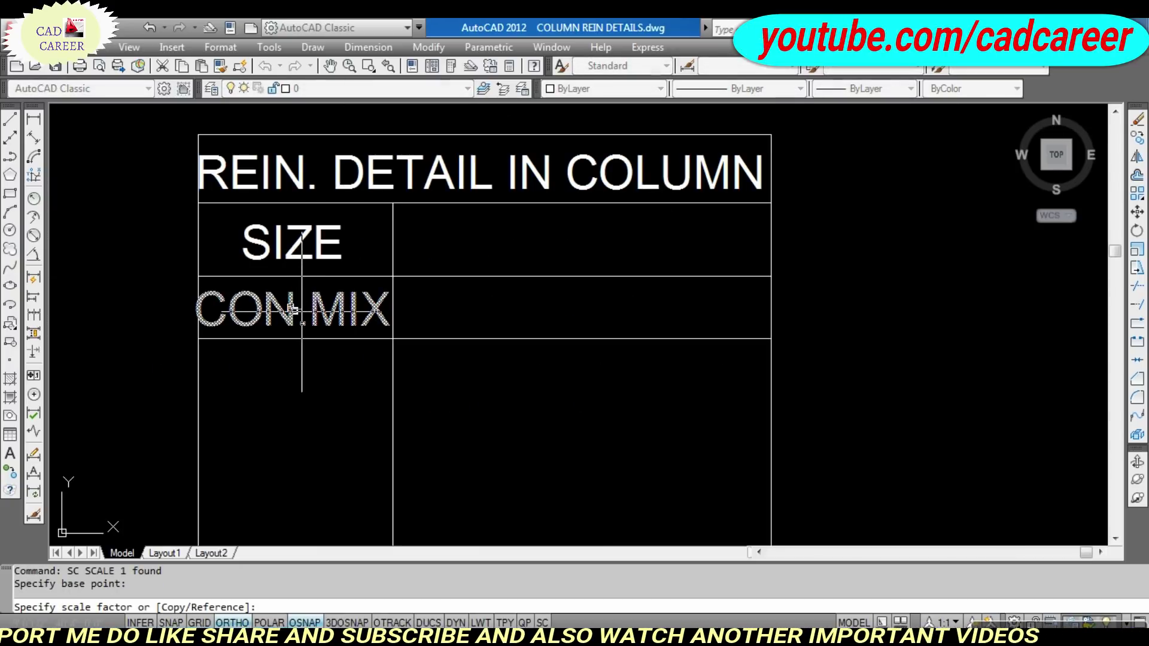
type(".7")
key("Return")
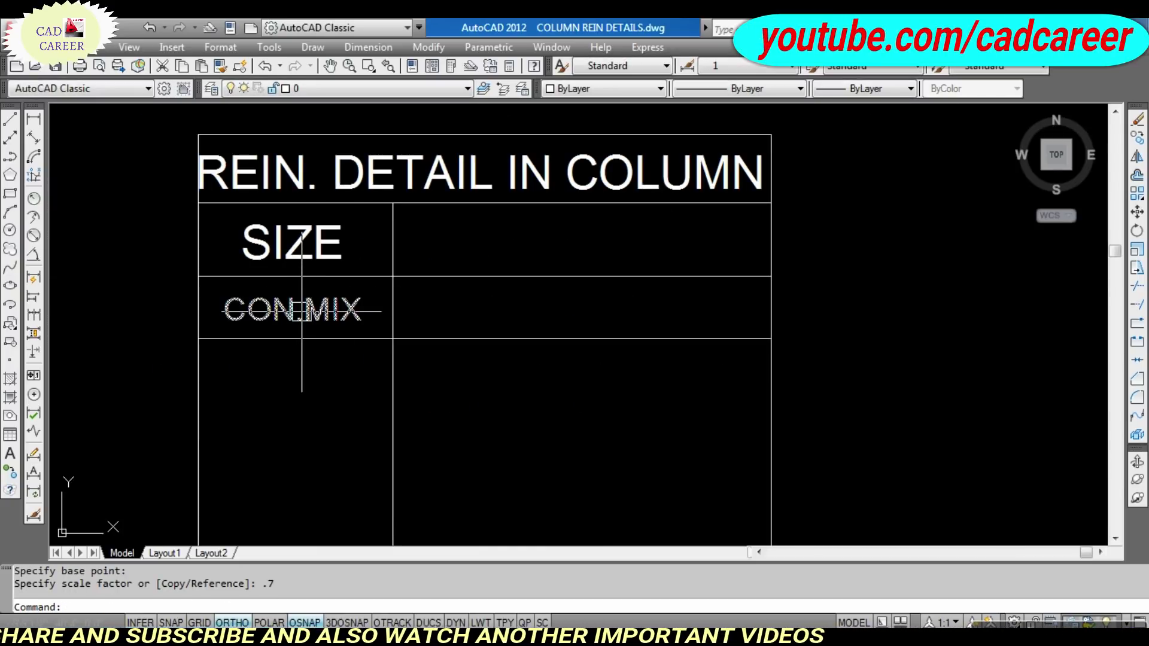
Step: Copy the SIZE and CON.MIX labels into the right-hand cells
left_click(304, 245)
left_click(304, 312)
type("c")
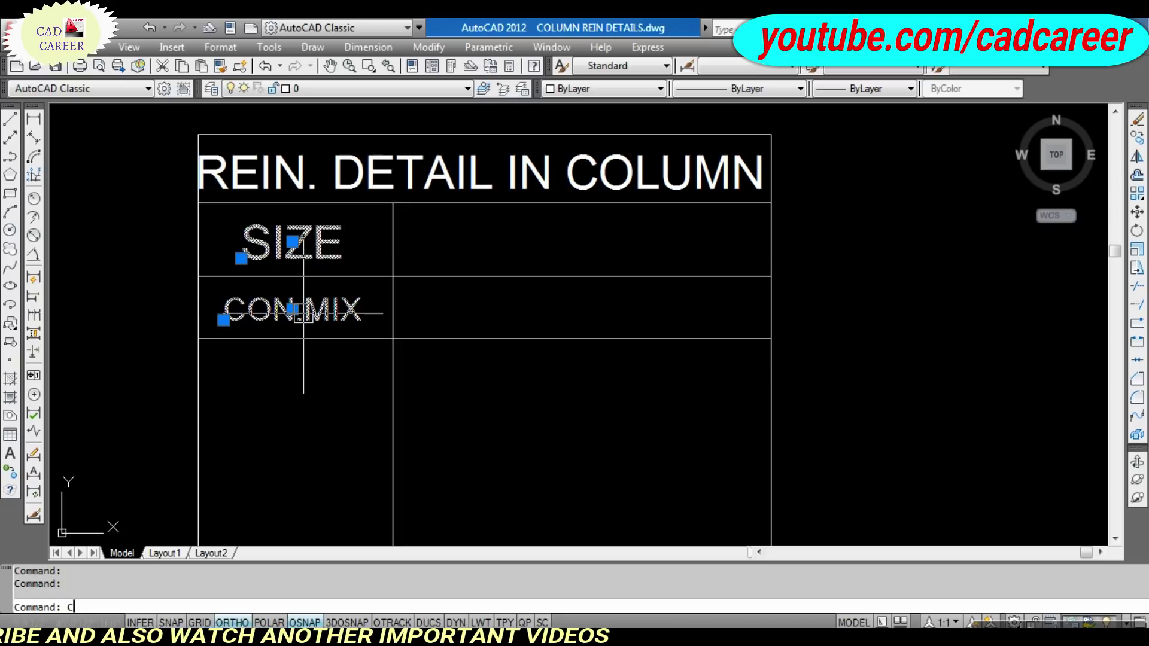
key("Return")
left_click(304, 318)
scroll(567, 302, "up", 2)
scroll(567, 302, "up", 2)
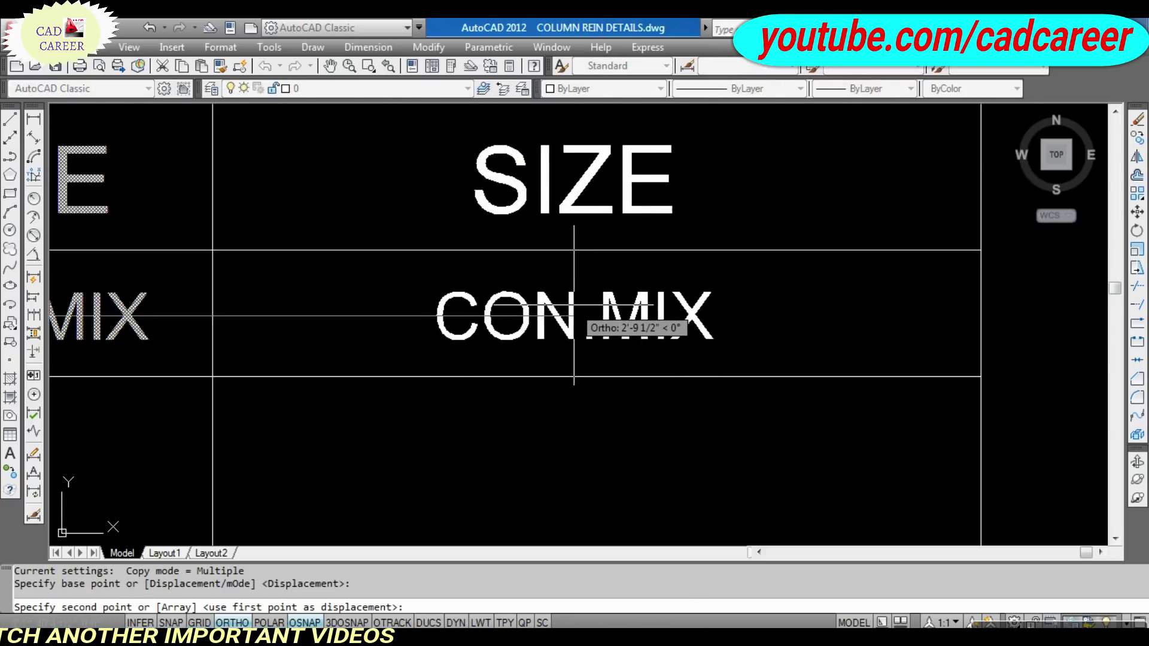
left_click(516, 250)
key("Escape")
scroll(516, 250, "down", 3)
Step: Change the copied size text to 10"X10"
double_click(522, 212)
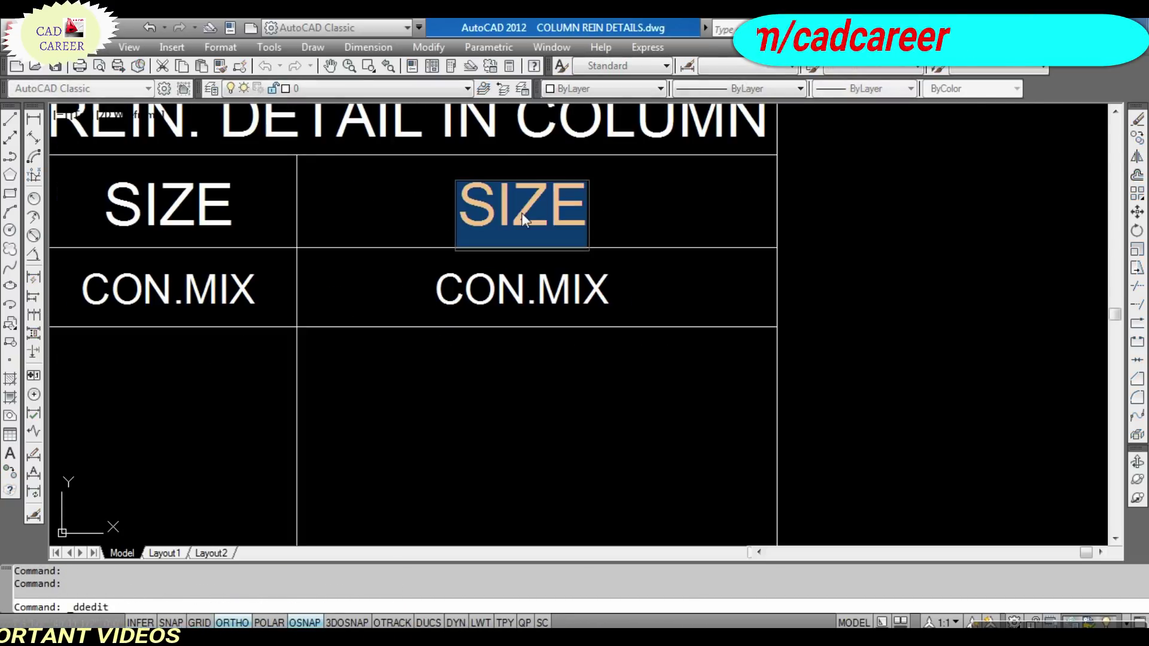
type("10\"X10\"")
key("Return")
key("Escape")
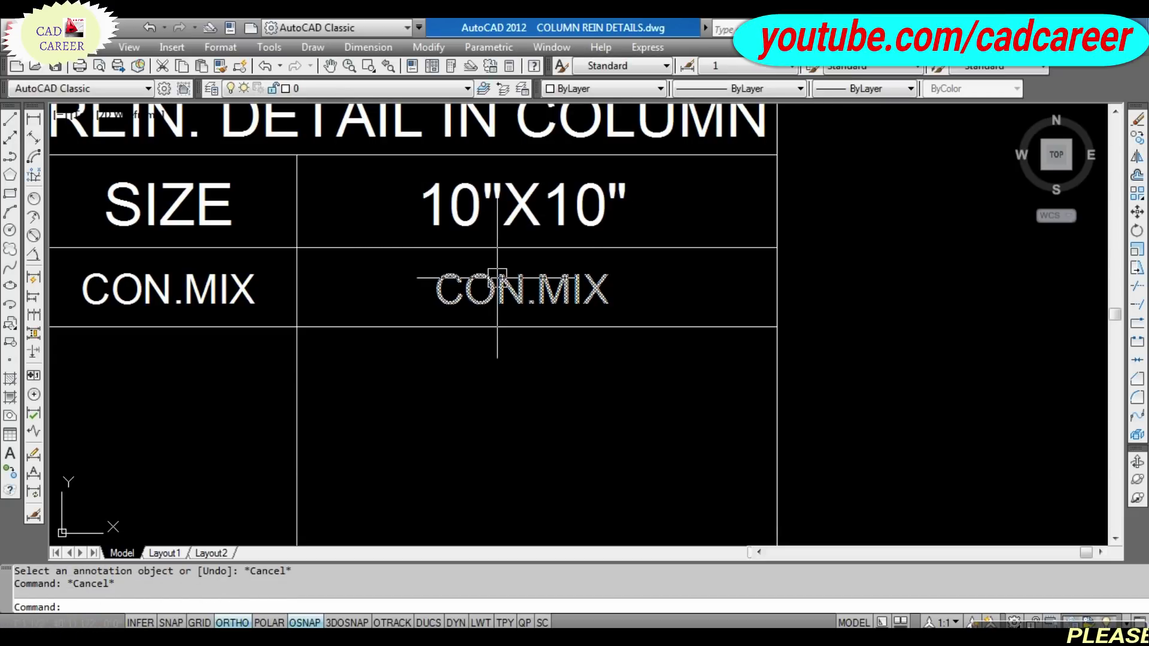
Step: Change the copied mix text to M20 (1:1.5:3) and compare with the reference image
double_click(497, 277)
type("M20")
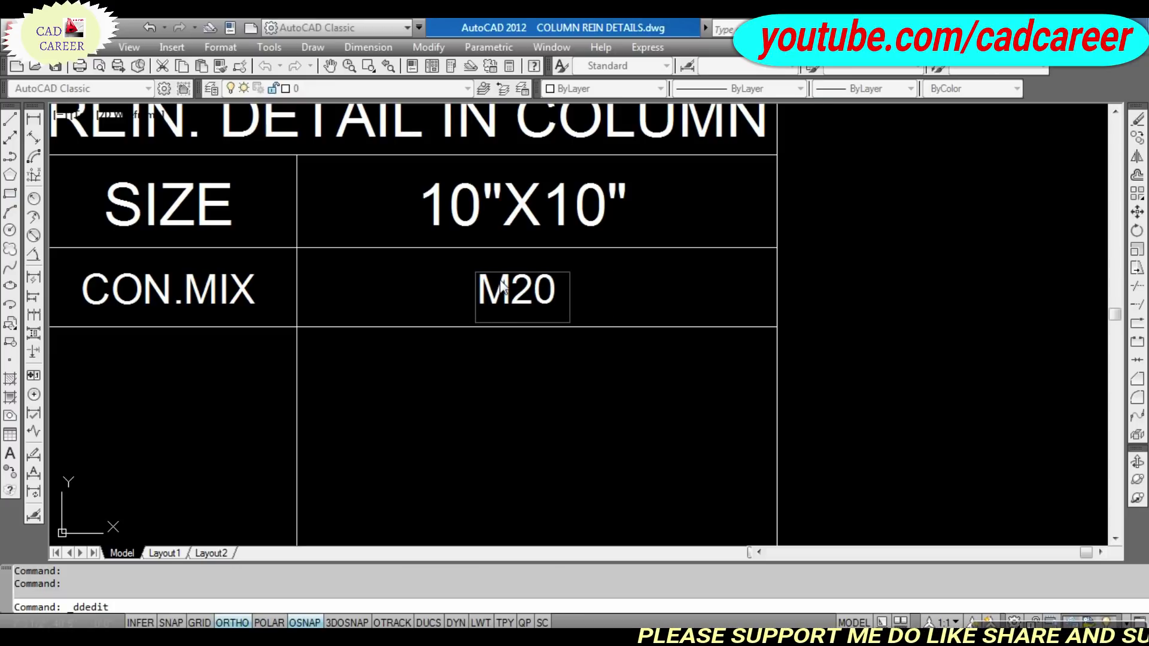
type(" (1")
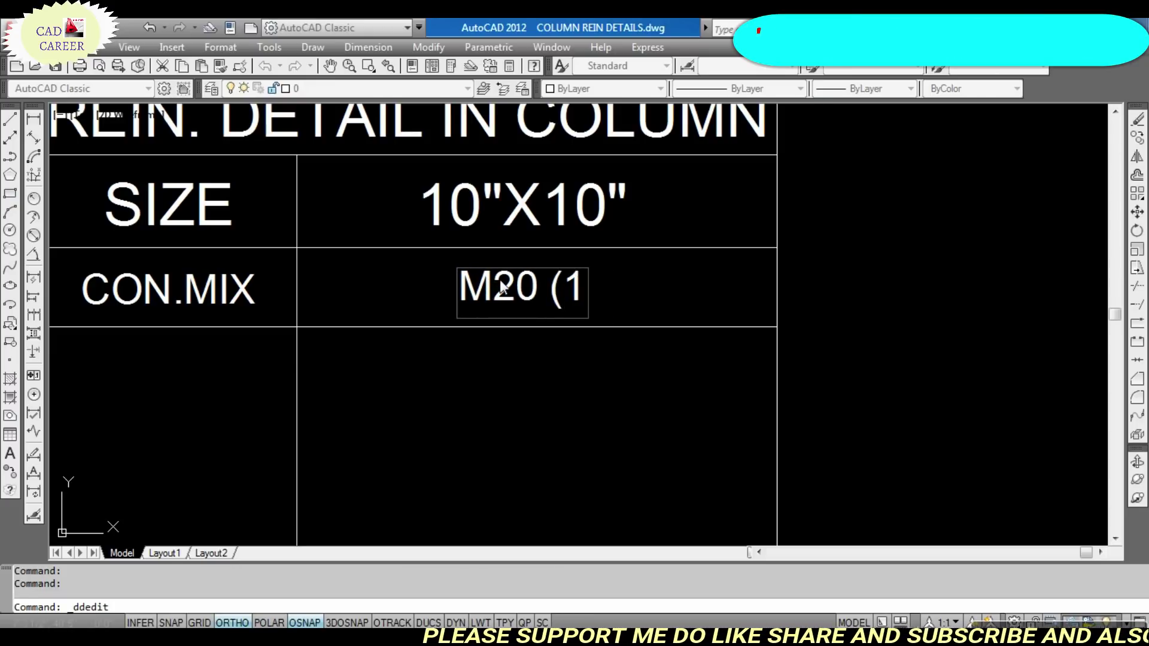
type(":")
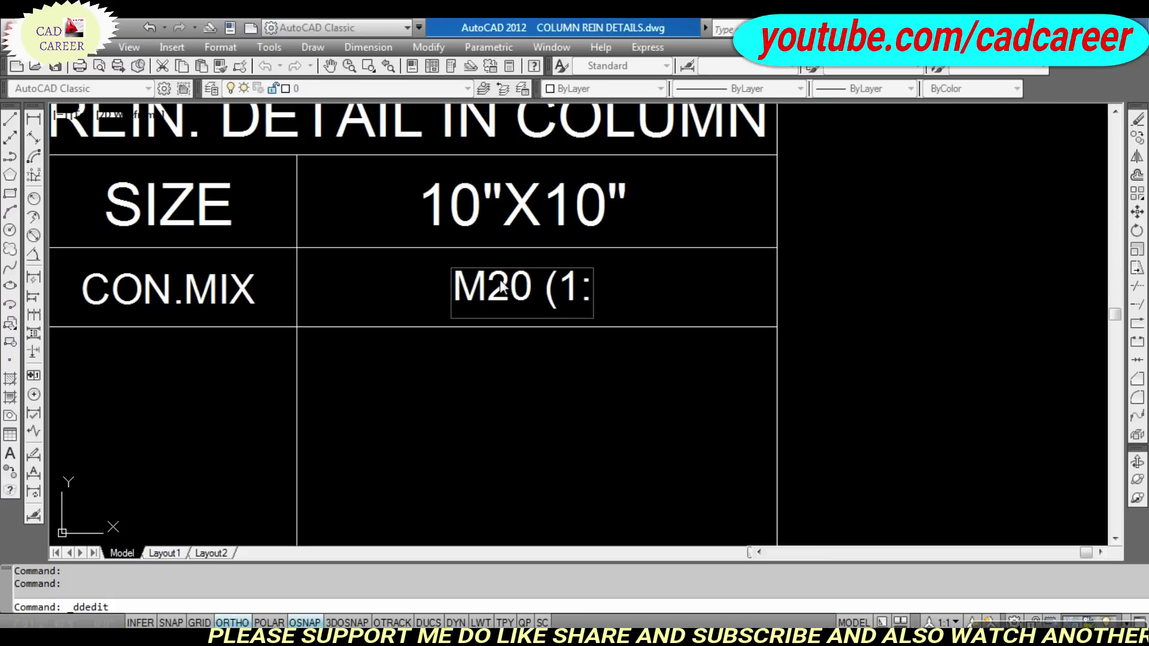
type("1.5:")
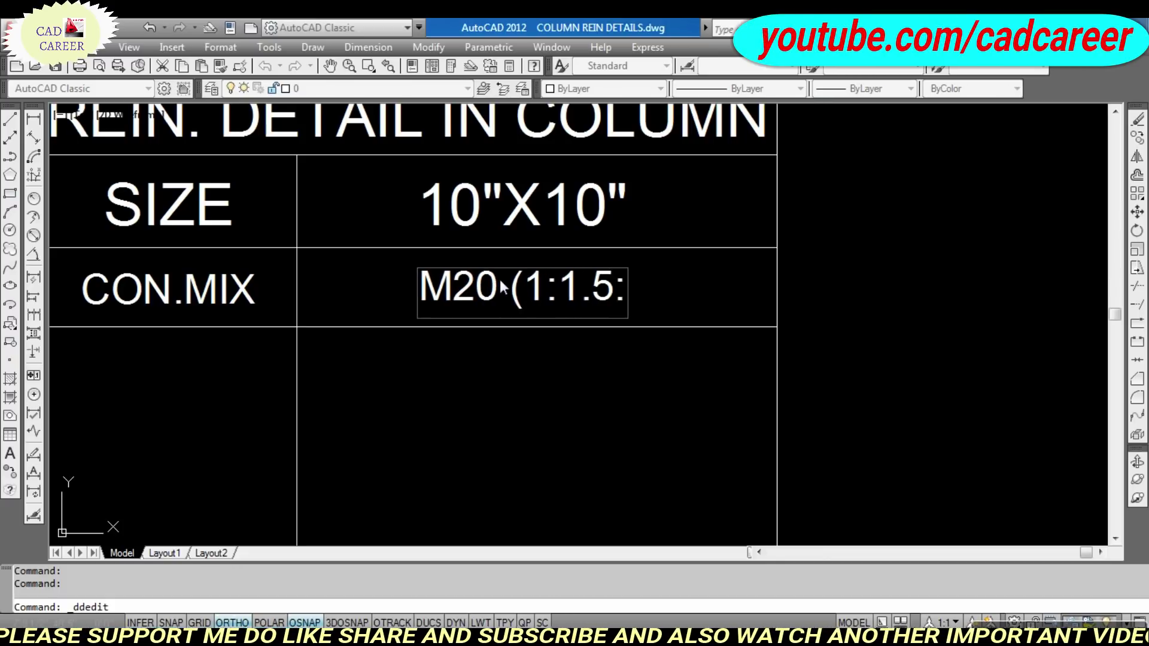
type("3)")
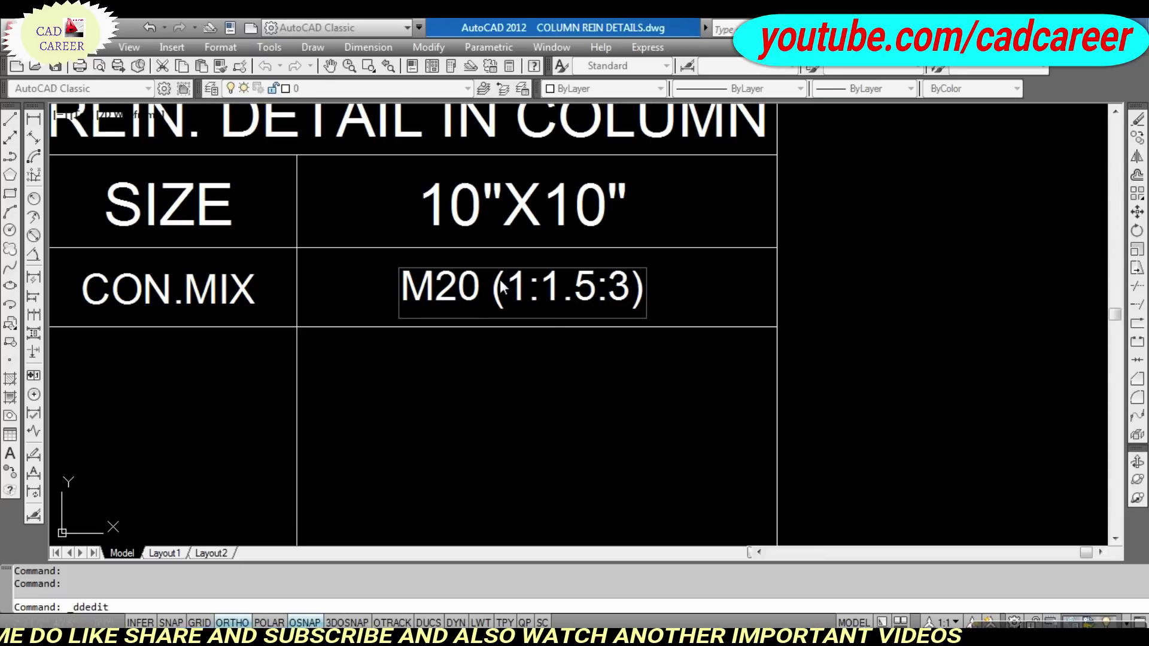
key("Return")
key("Escape")
key("Escape")
scroll(419, 215, "down", 3)
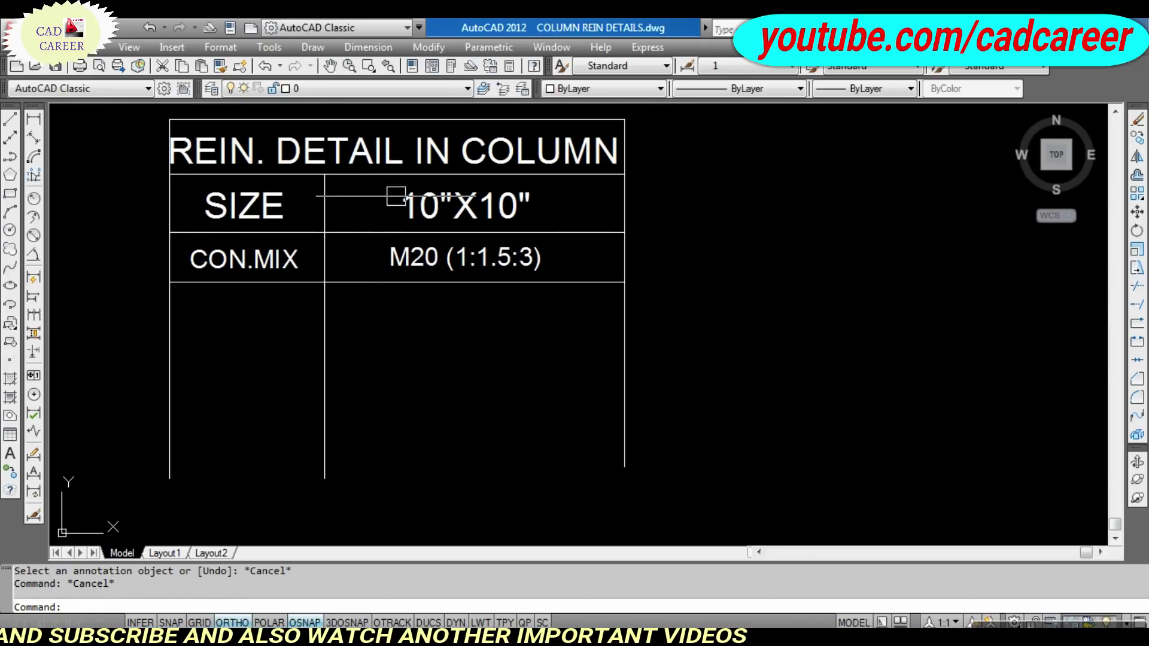
scroll(341, 240, "down", 3)
key("Escape")
scroll(330, 257, "up", 2)
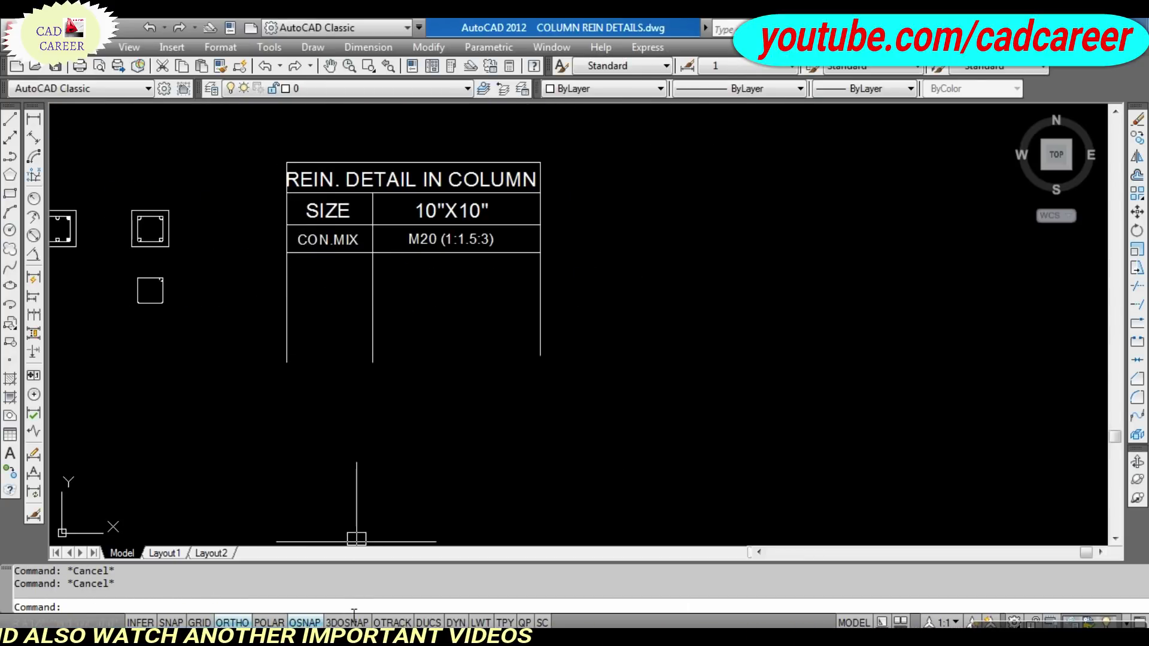
key("alt+Tab")
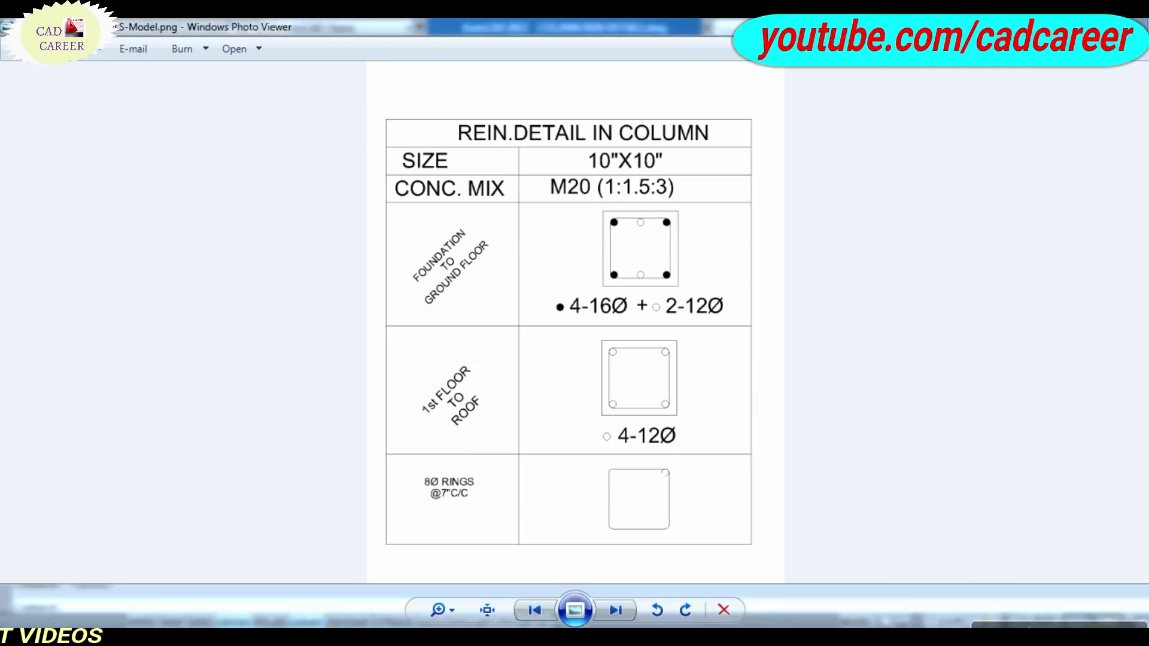
key("alt+Tab")
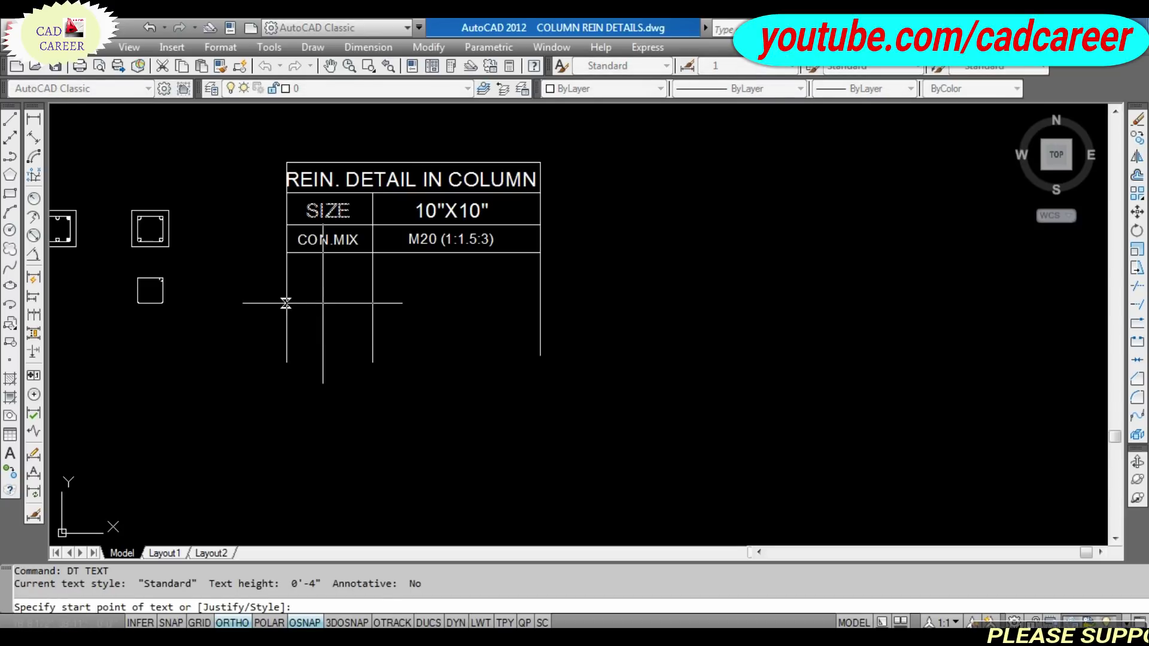
Step: Enter the three-line label FOUNDATION TO GROUND FLOOR at height 4, rotated 45°
scroll(323, 299, "up", 3)
type("45")
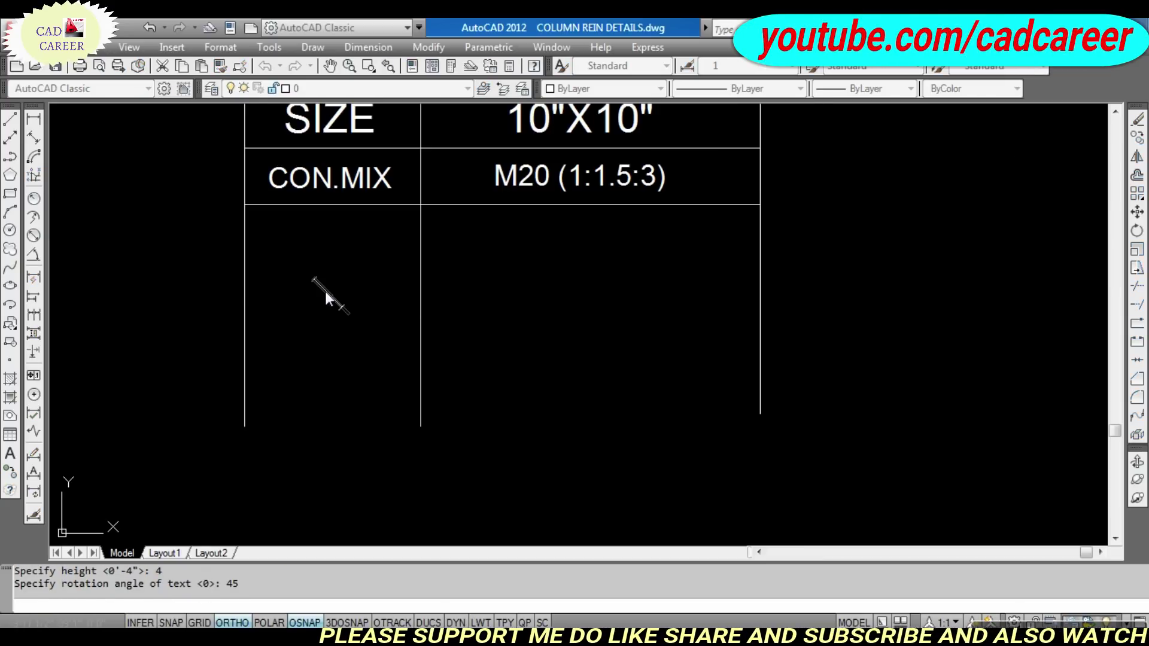
type("FO")
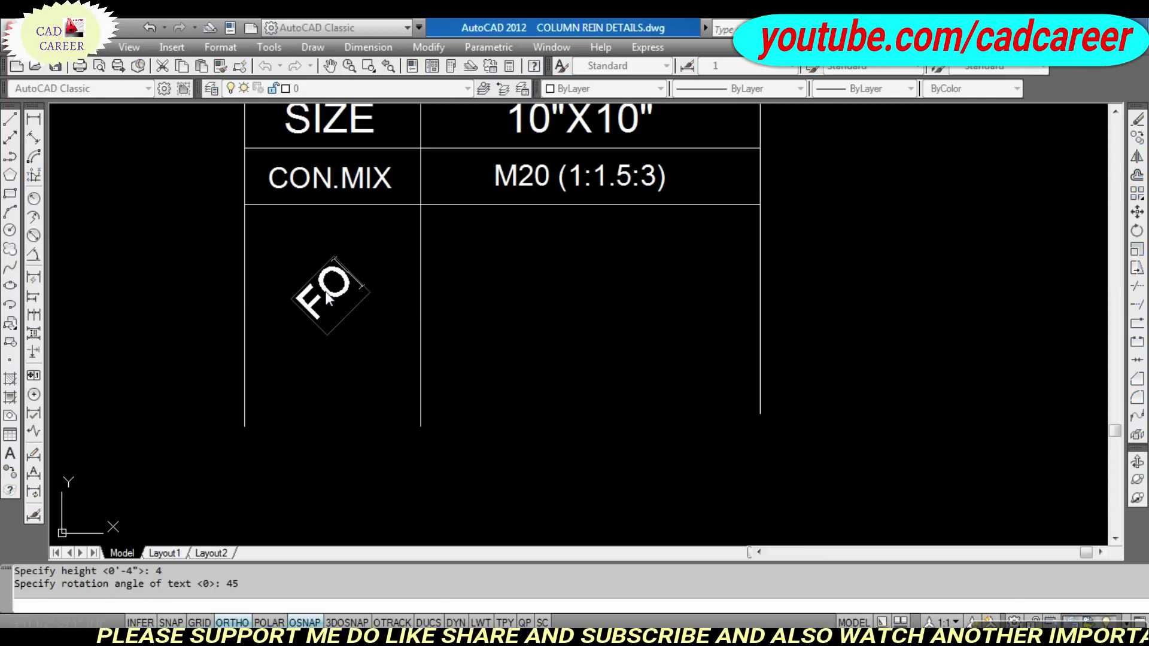
type("UNDAT")
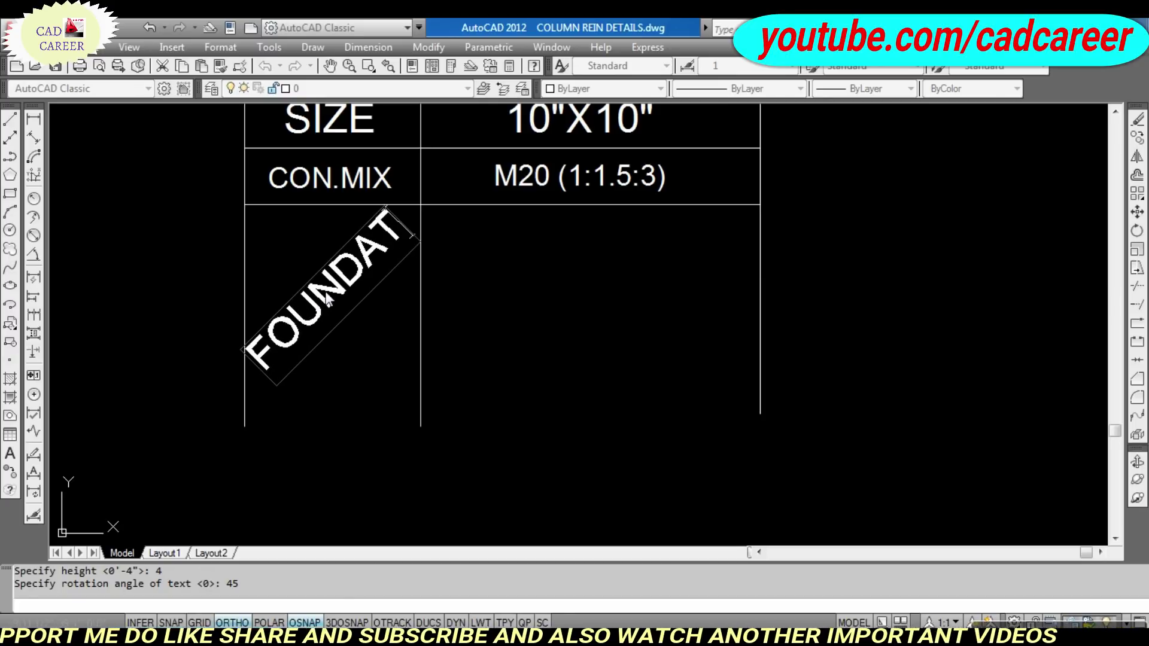
type("ION TO GRI")
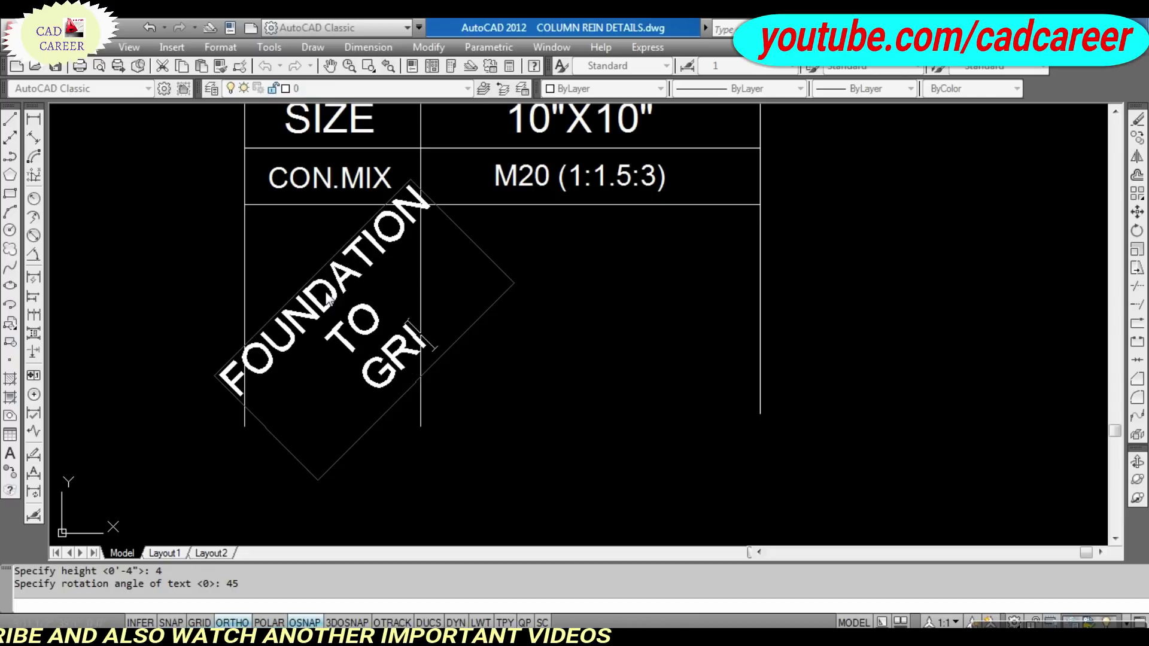
type("UND FLO")
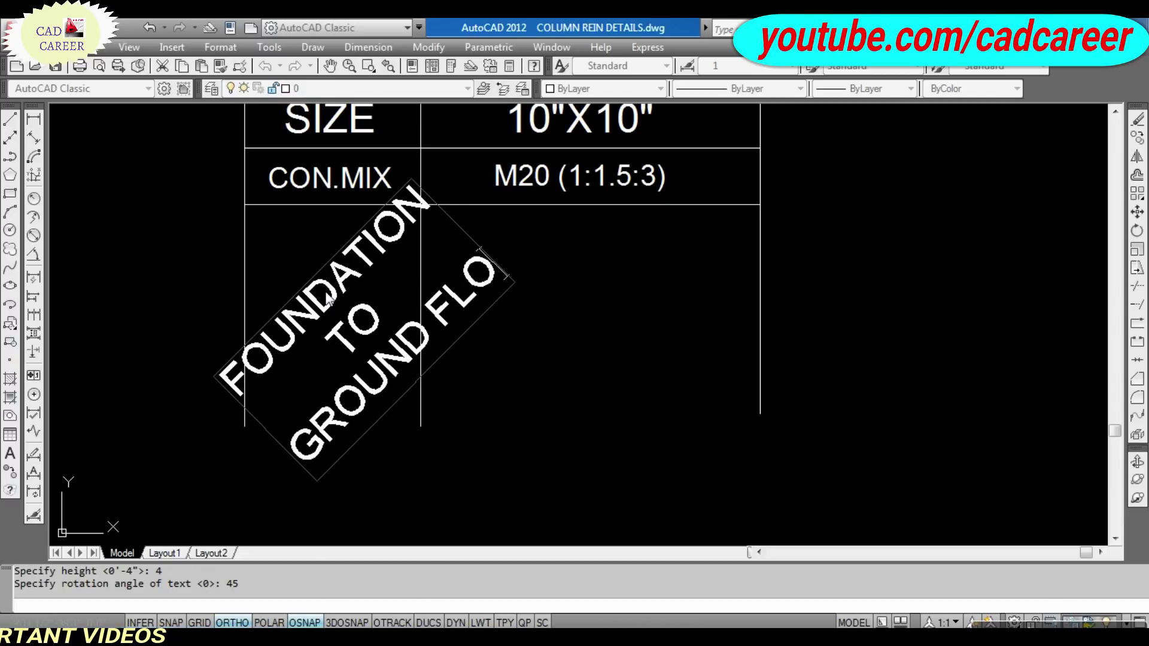
key("Return")
key("Return")
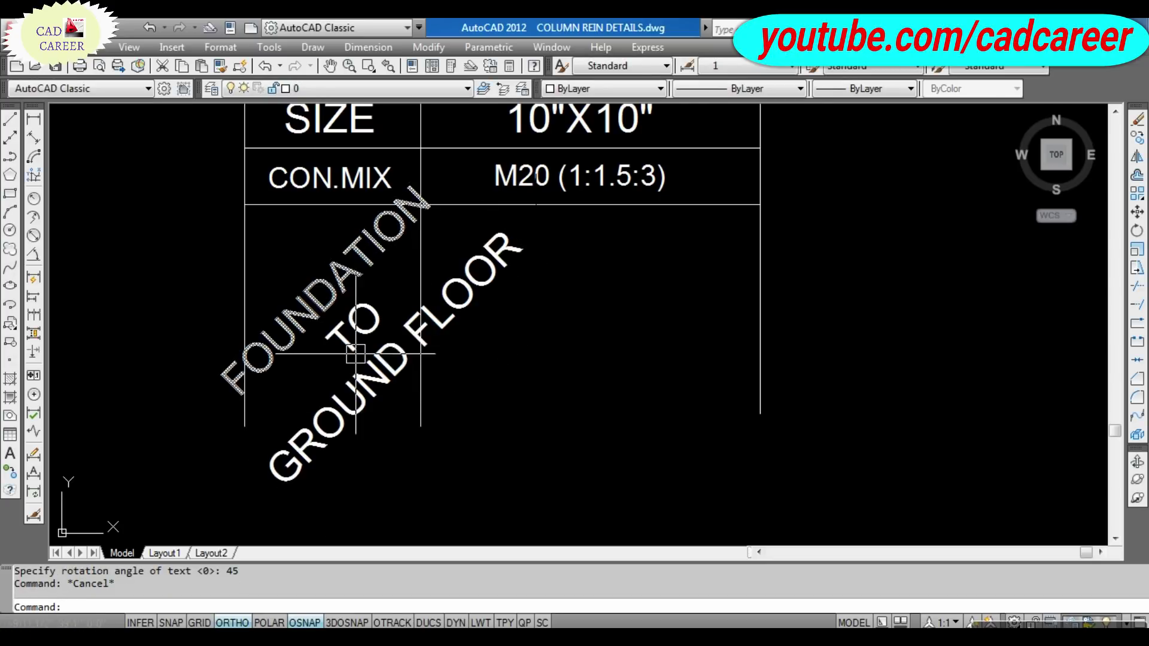
Step: Scale the rotated FOUNDATION TO GROUND FLOOR label down to half size
left_click(370, 438)
left_click(290, 272)
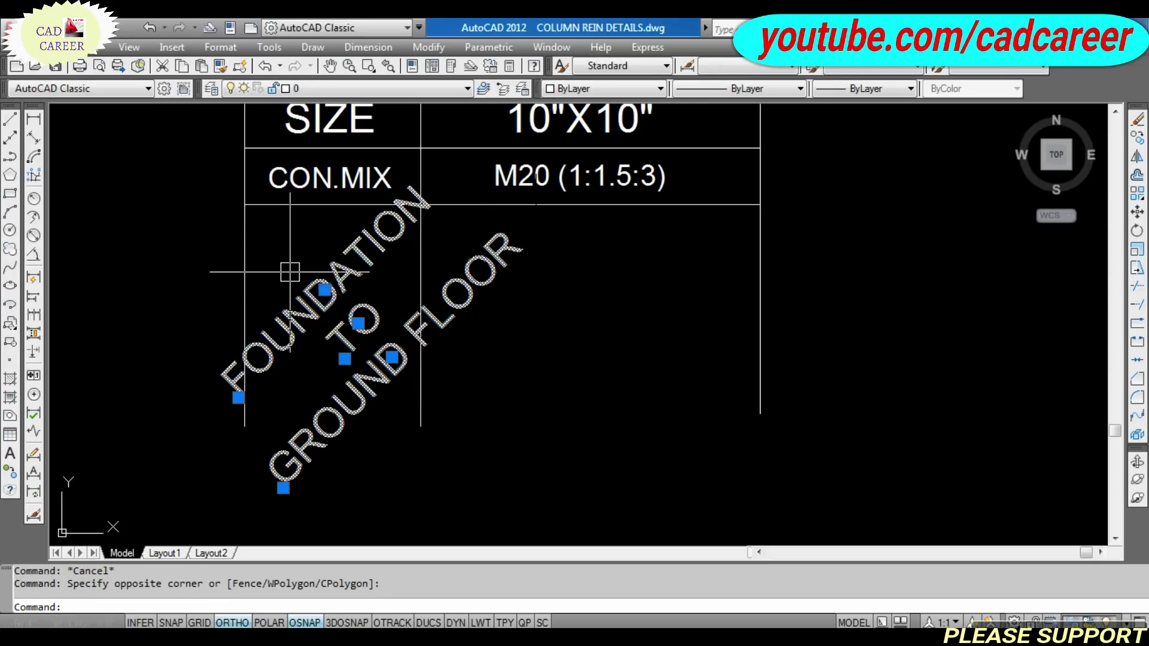
type("SC")
key("Return")
left_click(358, 324)
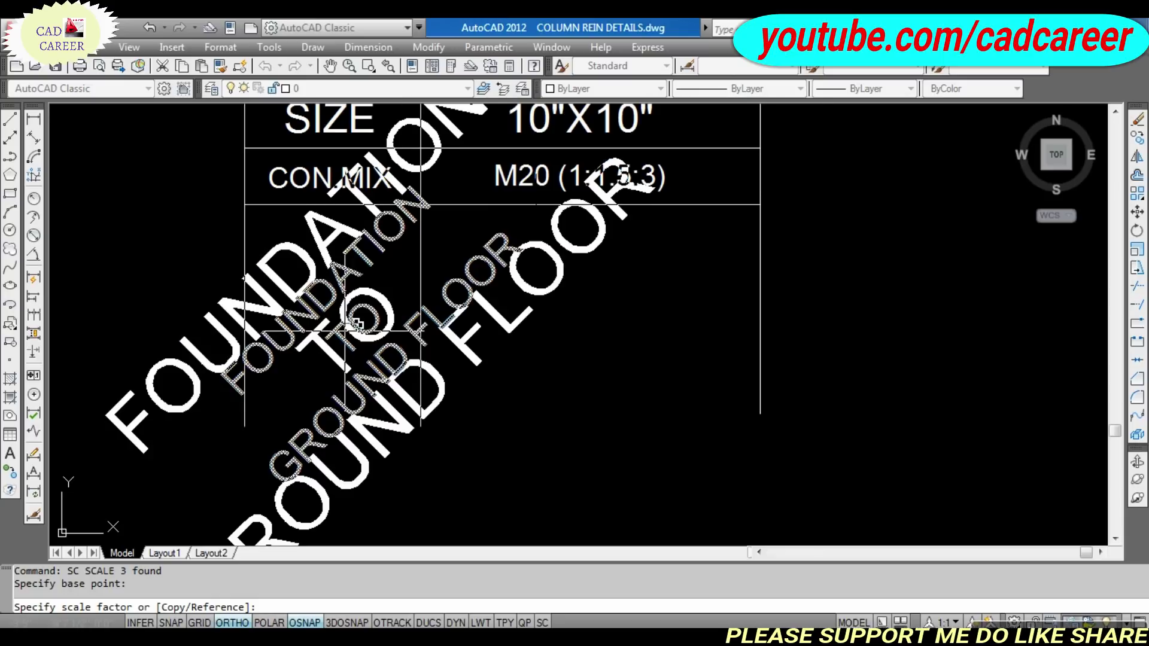
type(".5")
key("Return")
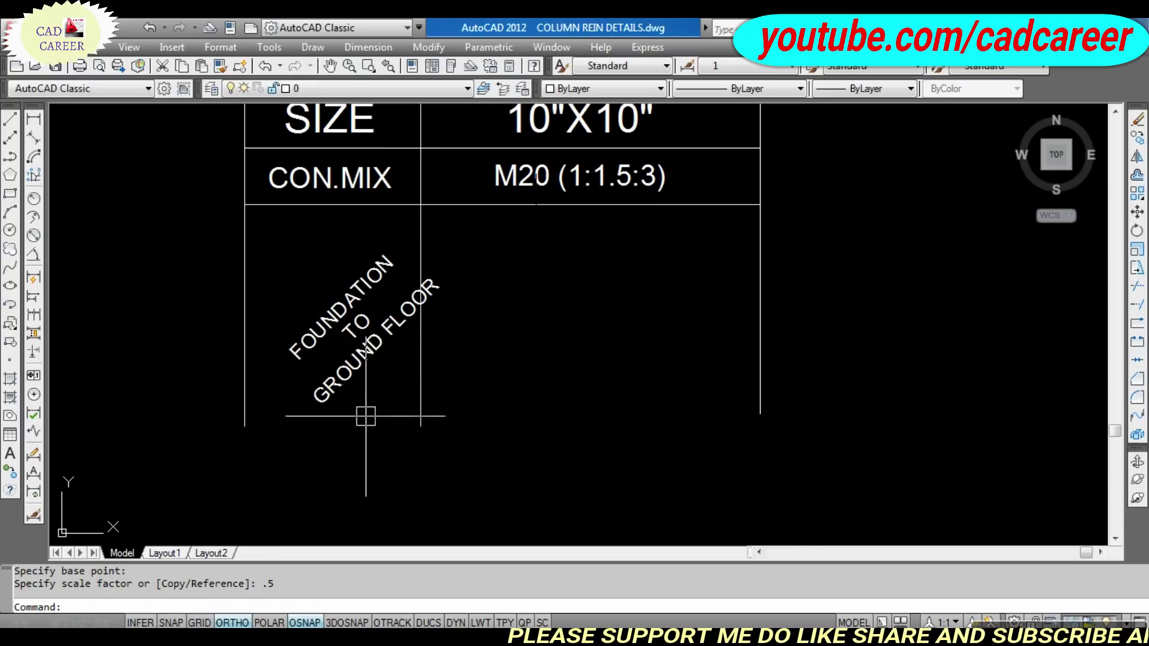
Step: Move the floor label into its left-hand cell
left_click(365, 416)
left_click(303, 297)
type("m")
key("Return")
left_click(618, 341)
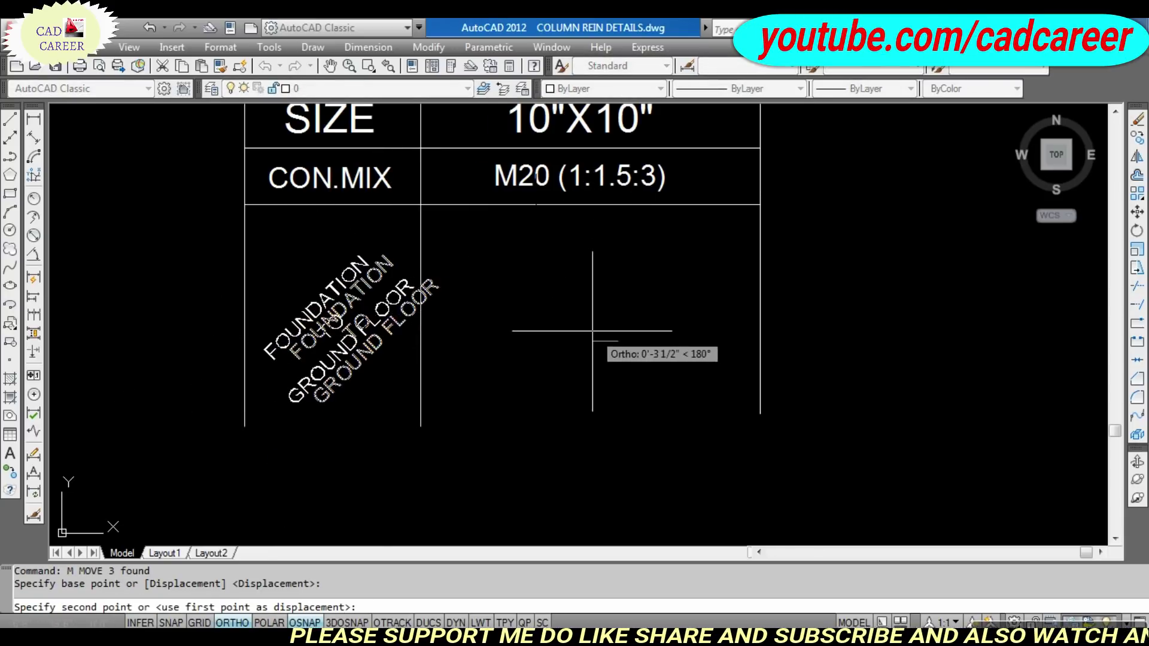
left_click(592, 331)
left_click(315, 313)
key("Escape")
Step: Copy the horizontal line under CON.MIX down to close the floor label's row
middle_click_drag(461, 219, 405, 172)
left_click(410, 160)
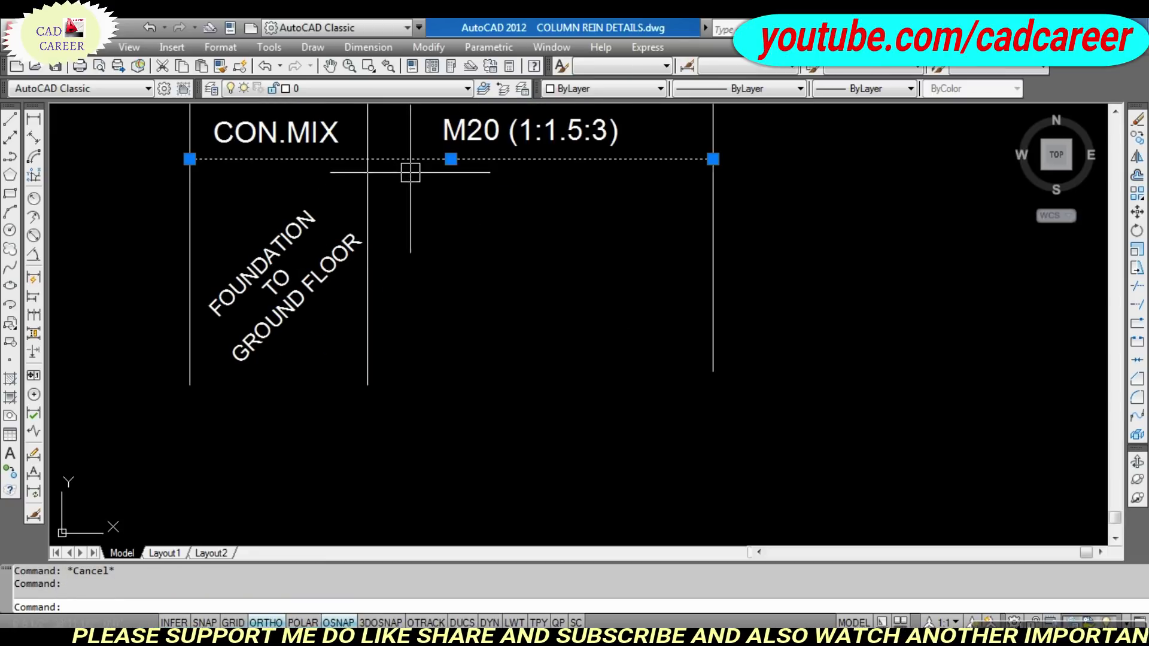
type("co")
key("Return")
left_click(927, 206)
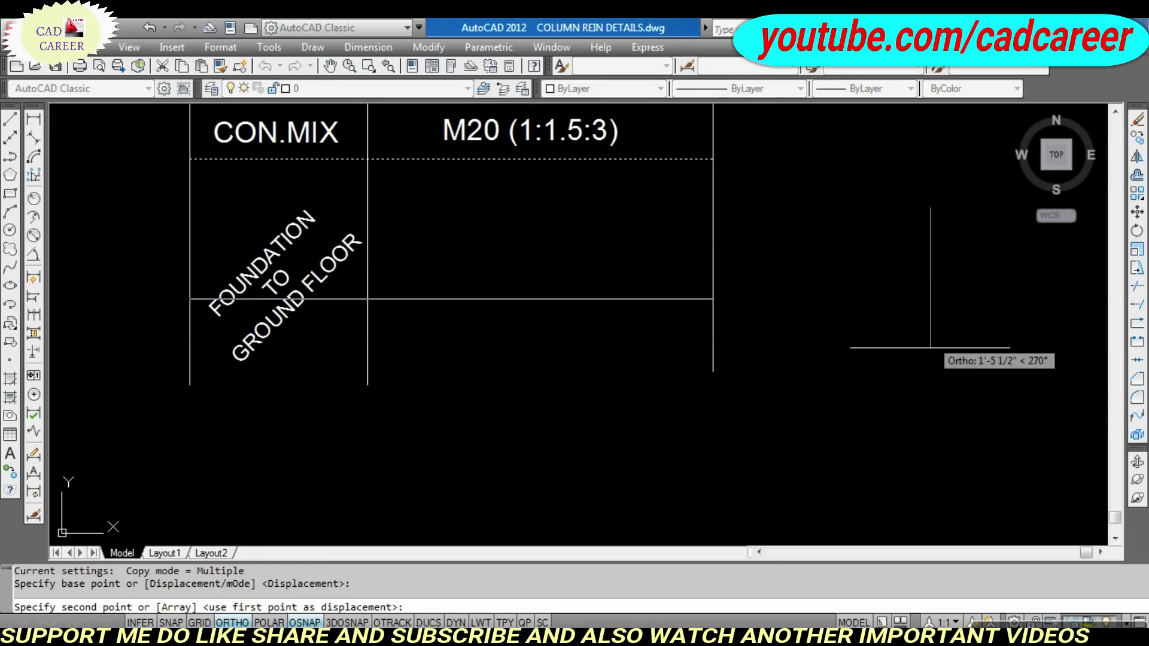
left_click(930, 419)
key("Escape")
Step: Duplicate the floor label below the table
left_click(465, 387)
left_click(240, 255)
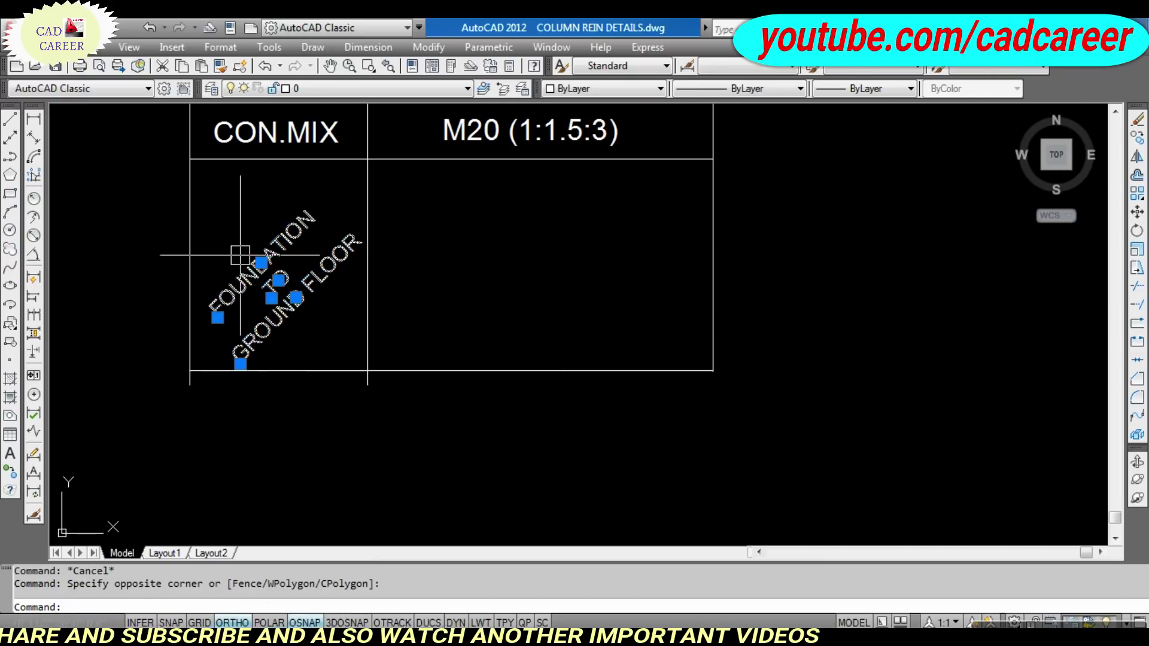
type("co")
key("Return")
left_click(791, 211)
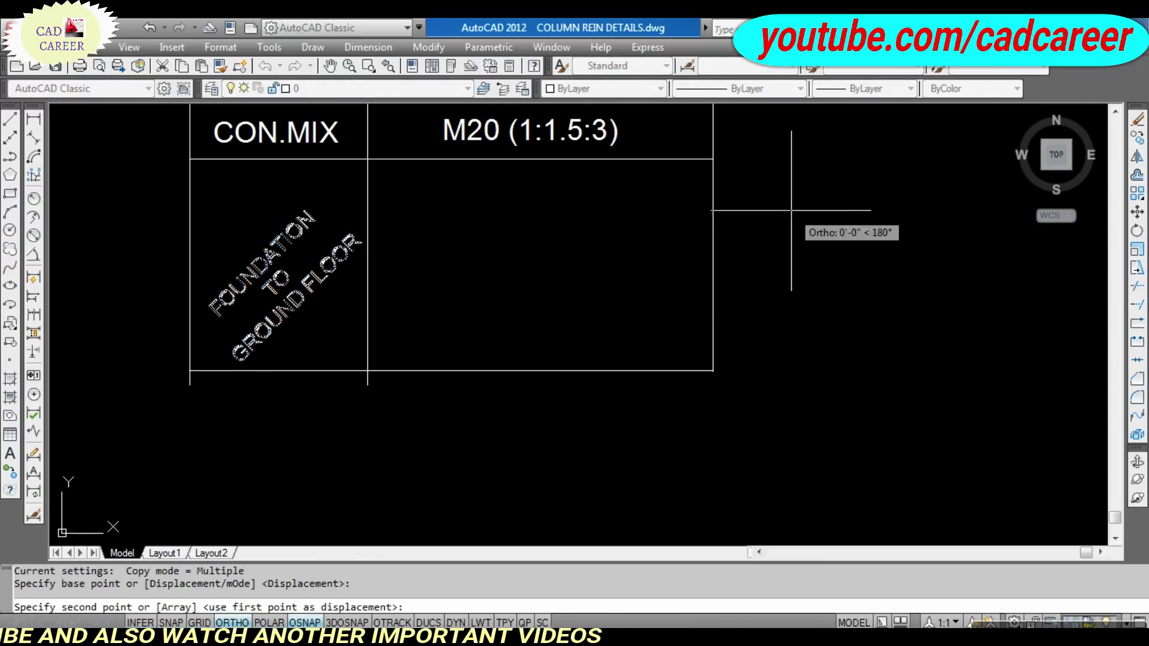
scroll(801, 324, "down", 2)
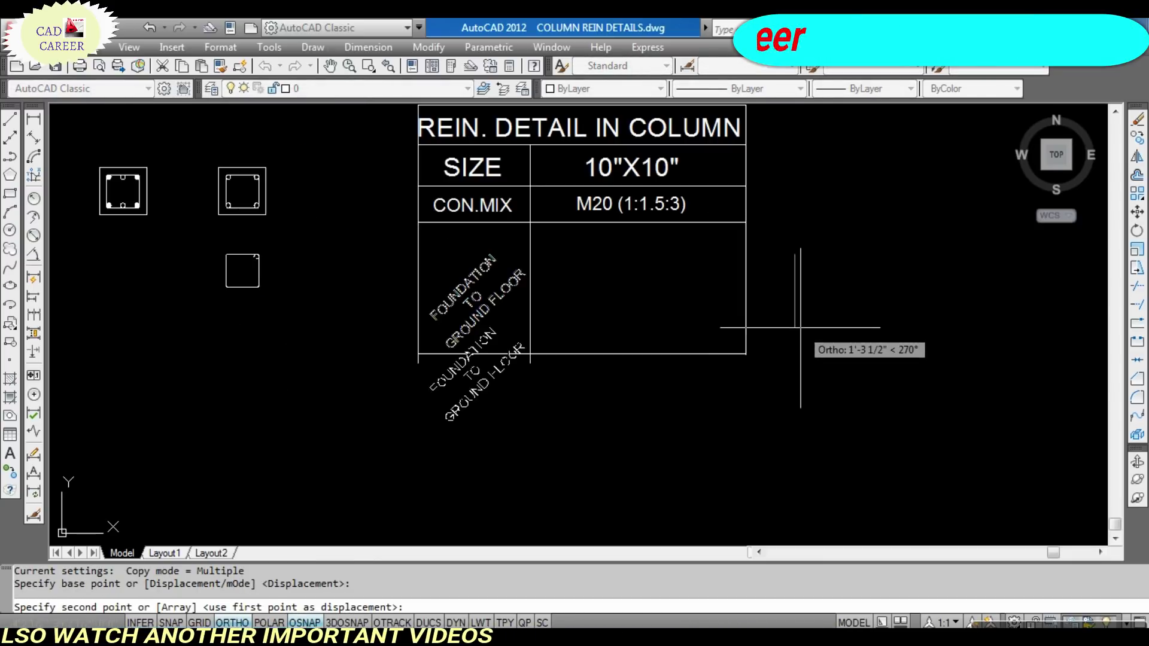
left_click(810, 363)
key("Escape")
scroll(336, 335, "down", 4)
scroll(303, 275, "up", 5)
scroll(361, 296, "up", 1)
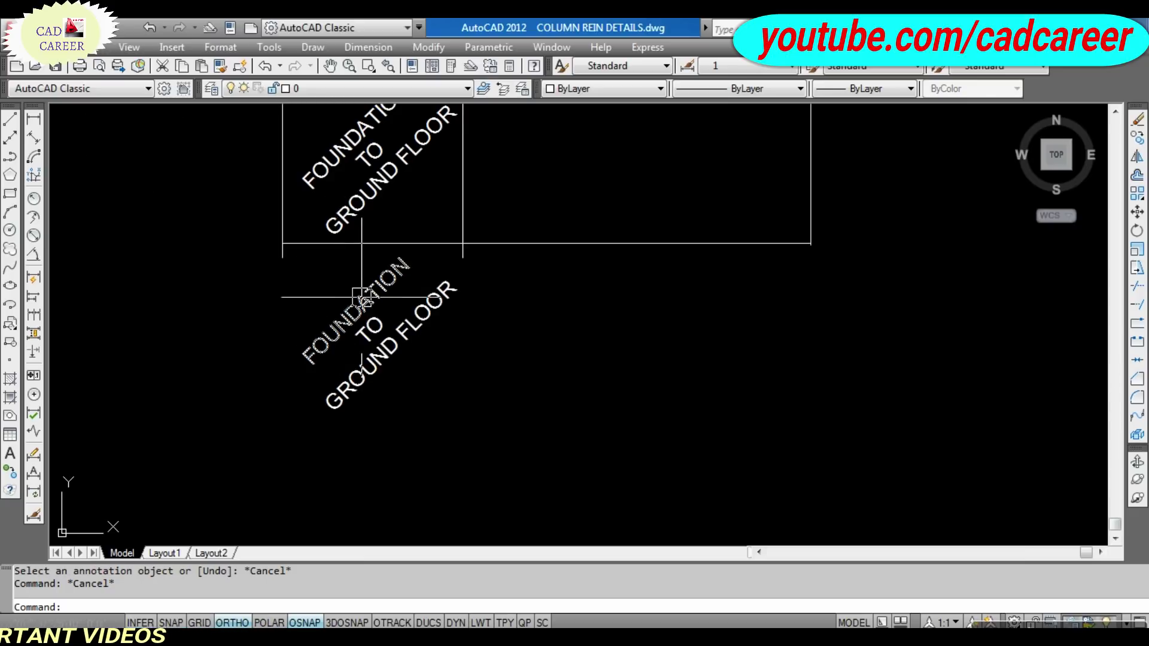
Step: Reword the duplicated label to read 1st FLOOR TO ROOF
key("alt+Tab")
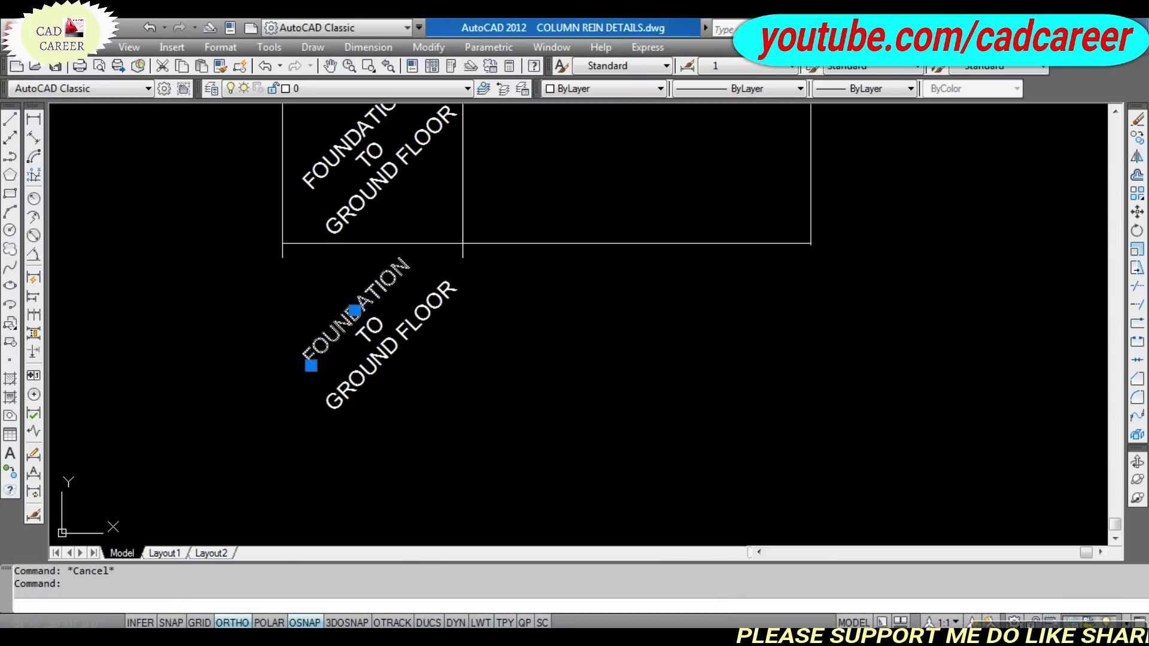
double_click(339, 317)
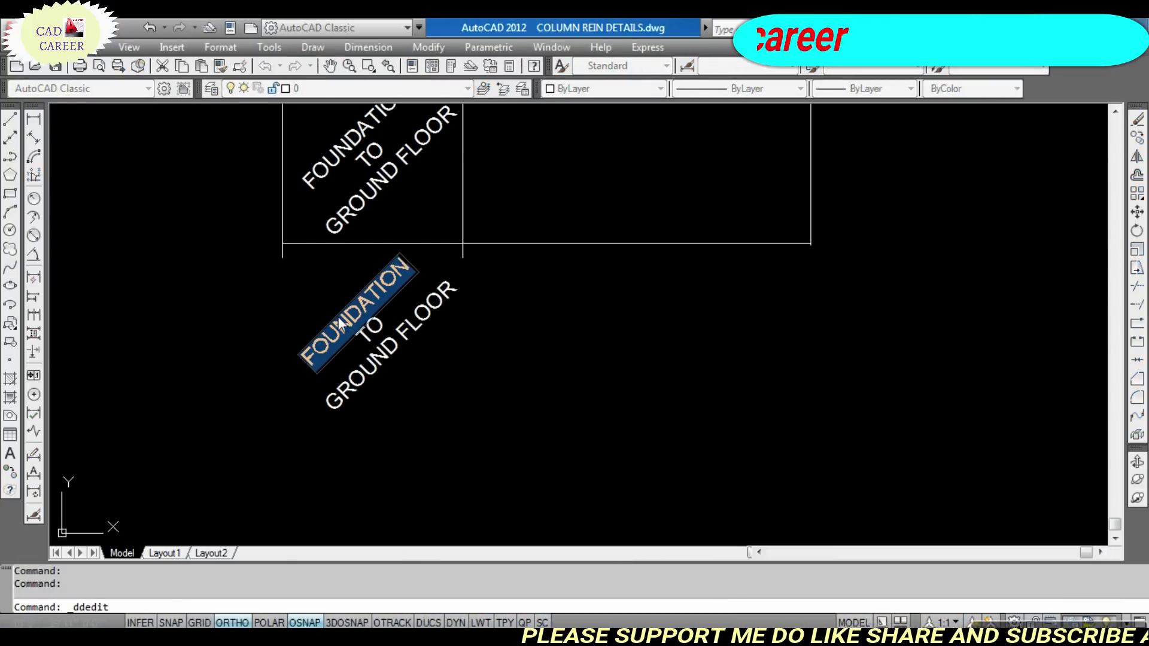
type("1st FLOOR")
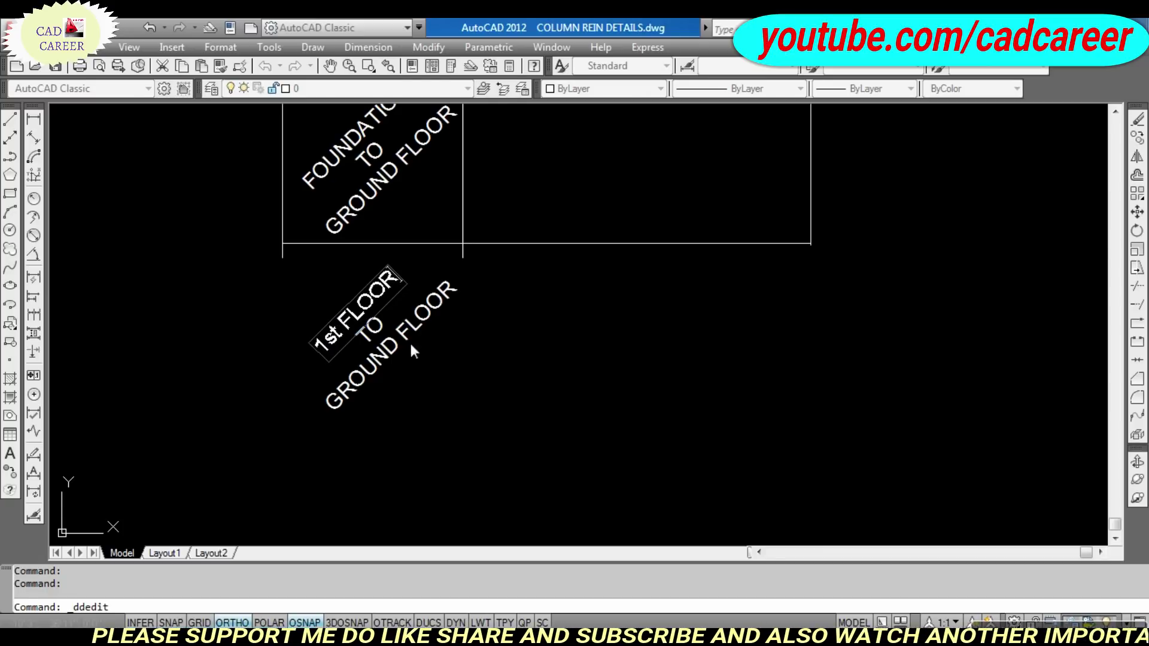
key("Return")
left_click(411, 336)
type("ROOF")
key("Return")
key("Escape")
key("Escape")
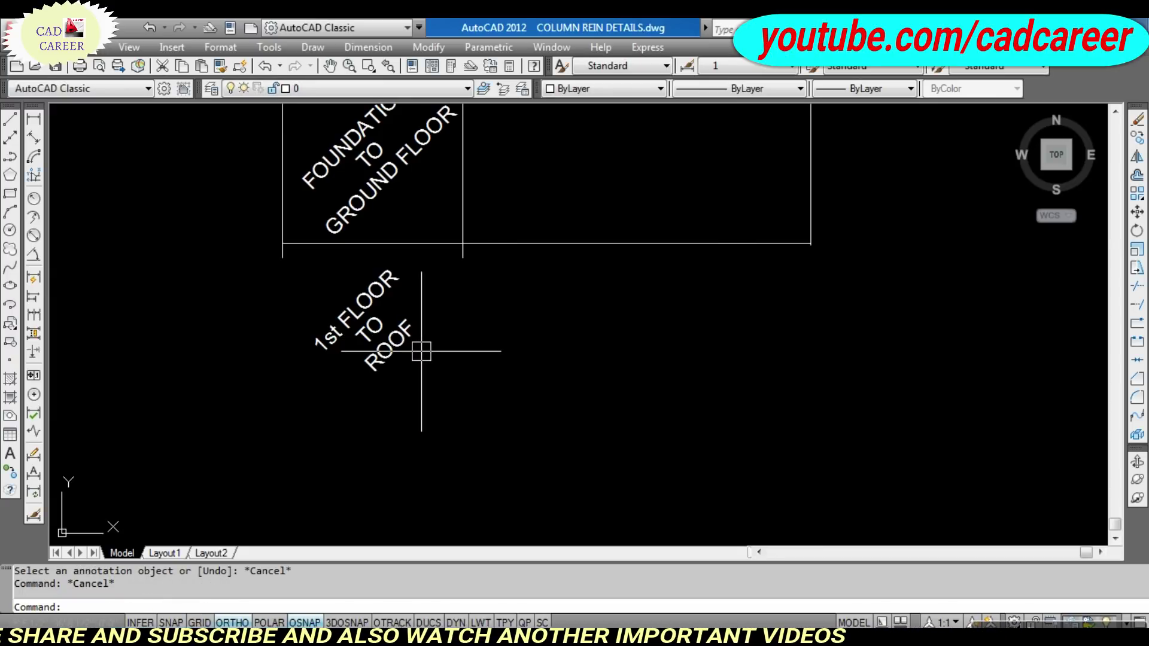
Step: Copy the table's bottom line down beneath the new label to start another row
left_click(587, 243)
type("co")
key("Return")
left_click(856, 317)
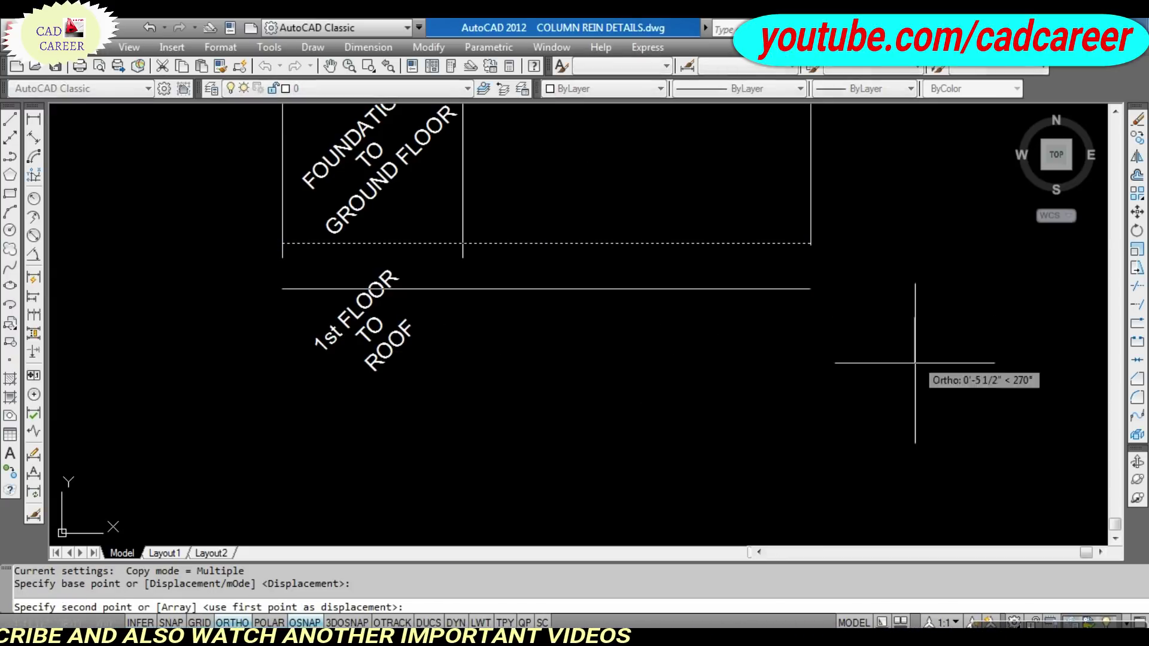
left_click(841, 476)
Step: Extend the table's vertical lines down to the new bottom line
key("Escape")
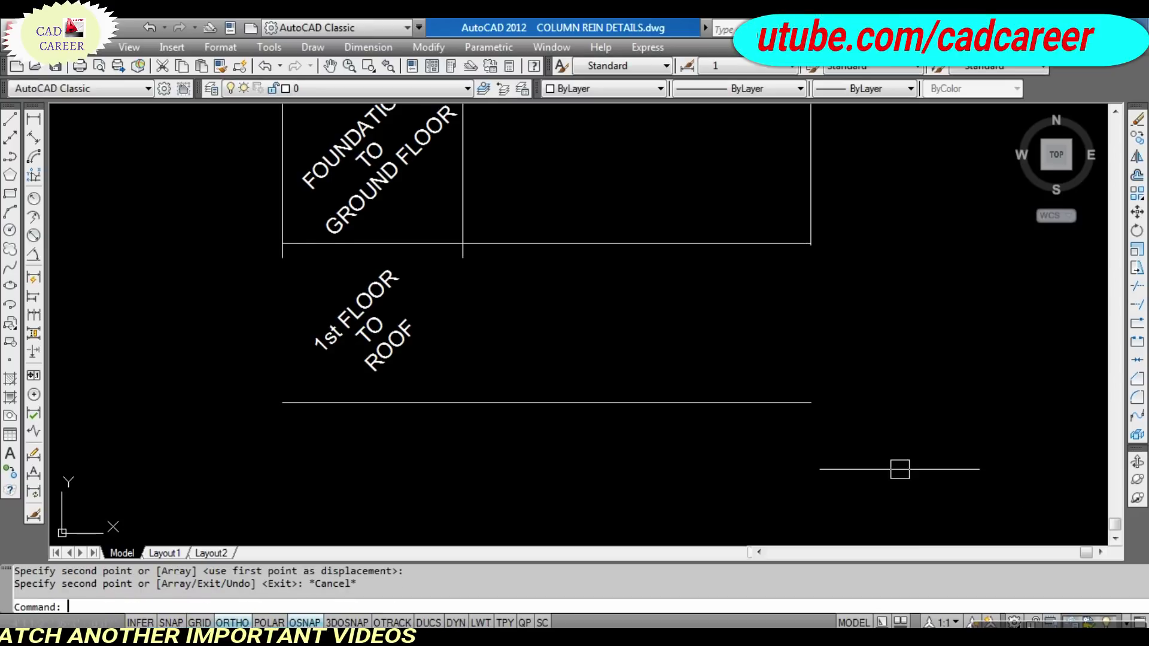
type("ex")
key("Return")
left_click(497, 403)
key("Return")
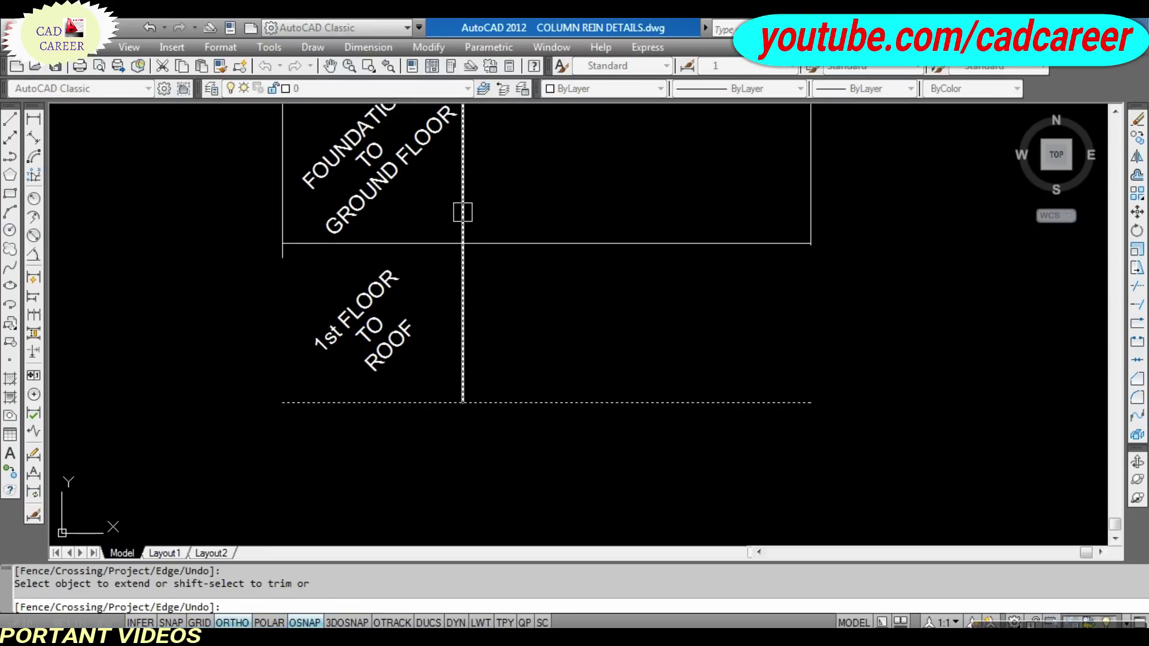
key("Escape")
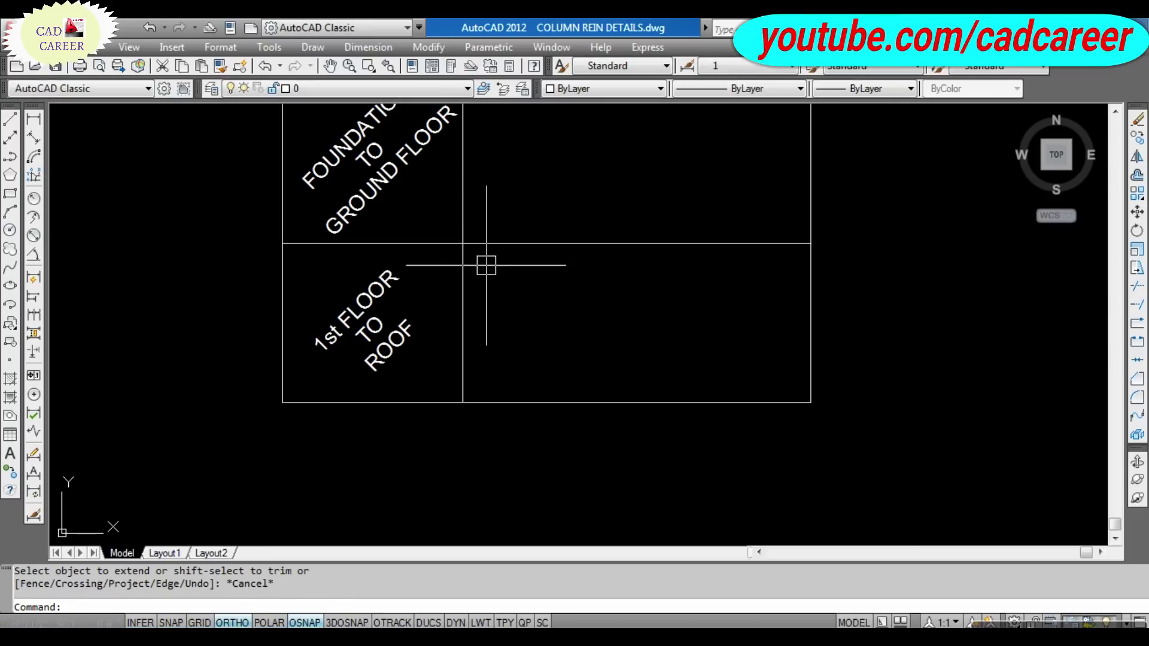
Step: Copy the six-bar column section into the FOUNDATION TO GROUND FLOOR cell
scroll(316, 321, "down", 4)
scroll(354, 254, "up", 4)
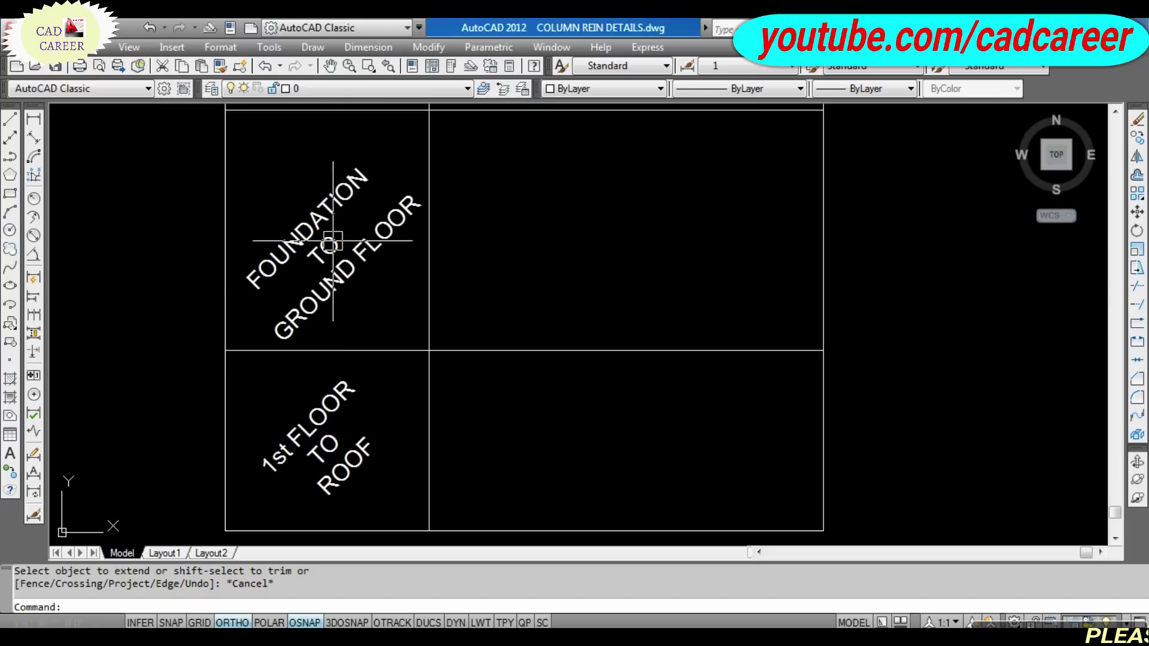
scroll(343, 256, "down", 4)
middle_click_drag(247, 164, 210, 224)
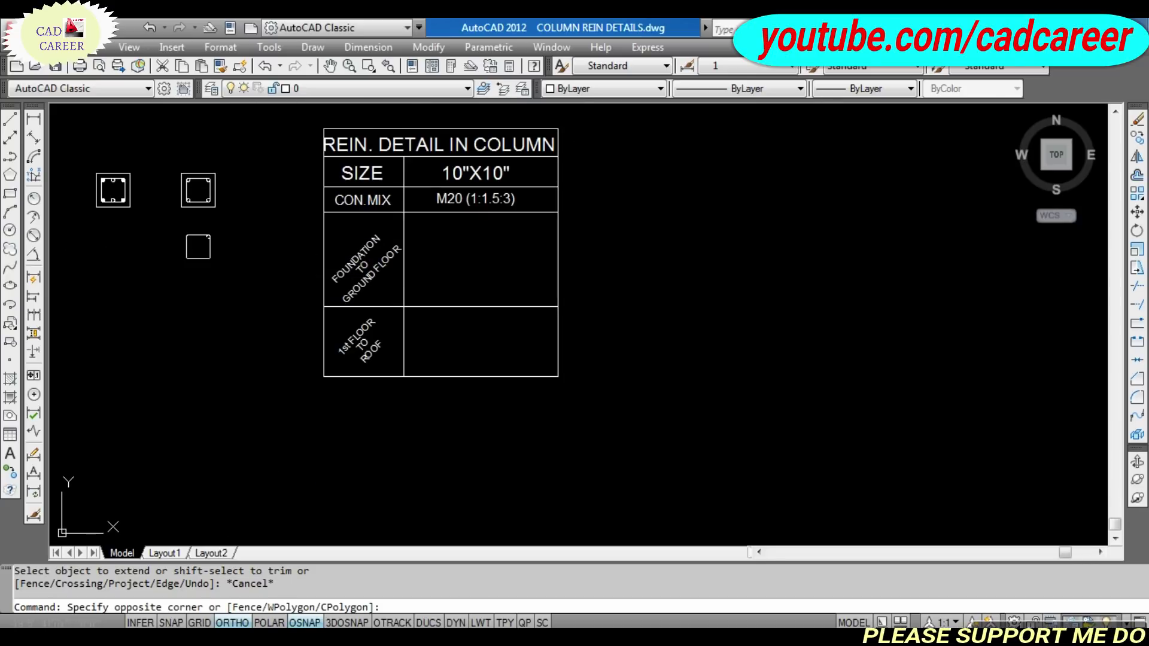
left_click(84, 237)
key("Return")
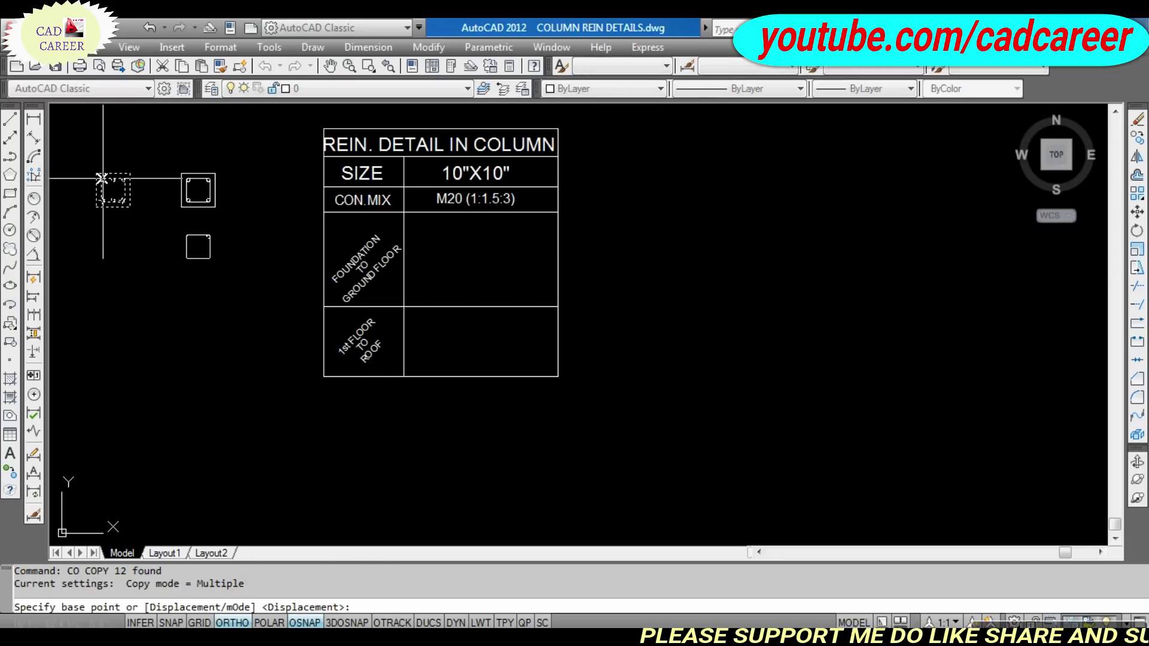
scroll(109, 185, "up", 8)
left_click(216, 309)
scroll(258, 309, "down", 4)
key("F8")
scroll(215, 246, "down", 4)
scroll(426, 292, "up", 5)
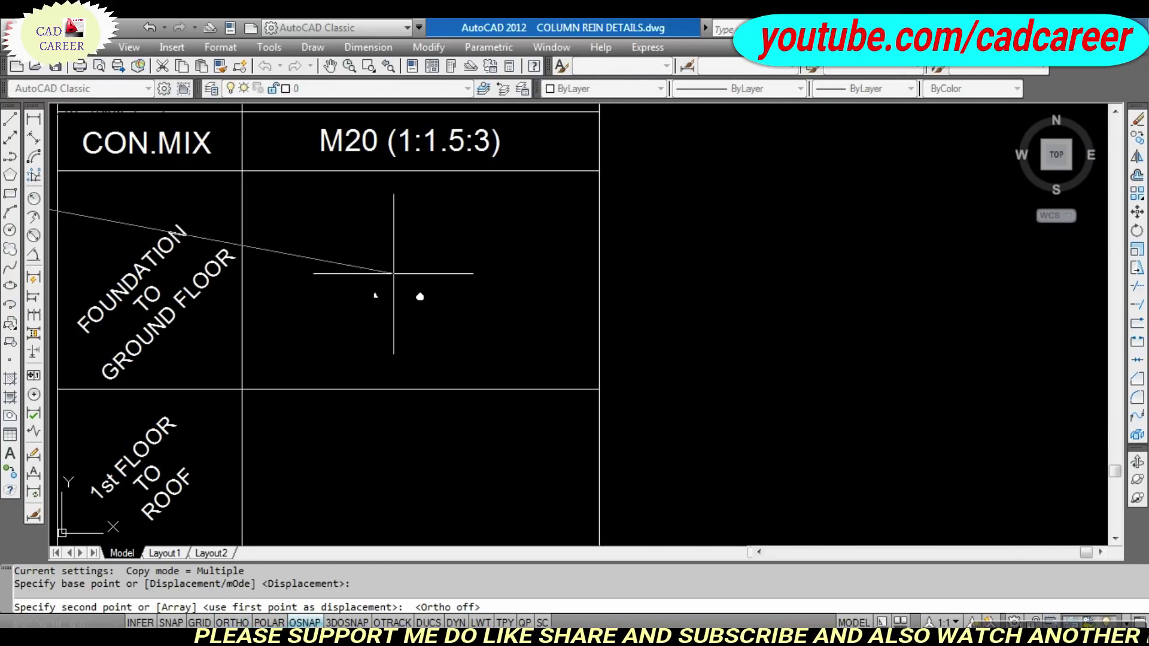
left_click(402, 255)
scroll(402, 255, "down", 4)
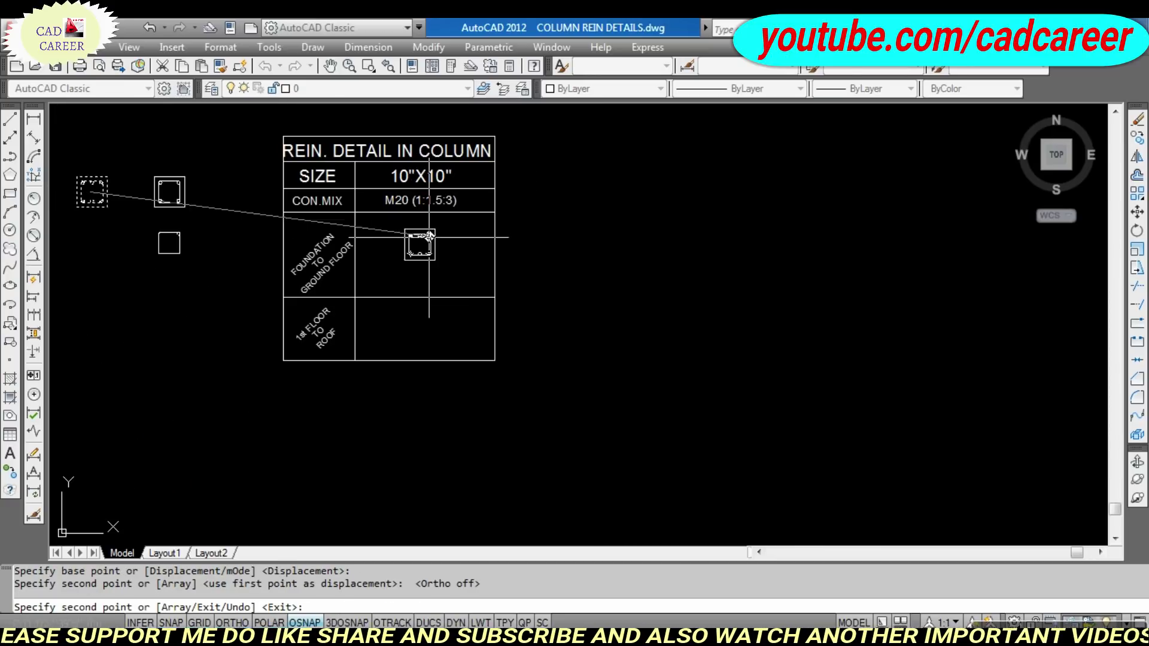
key("Escape")
key("Escape")
Step: Copy the four-bar column section into the 1st FLOOR TO ROOF cell
scroll(317, 334, "up", 4)
scroll(329, 332, "down", 3)
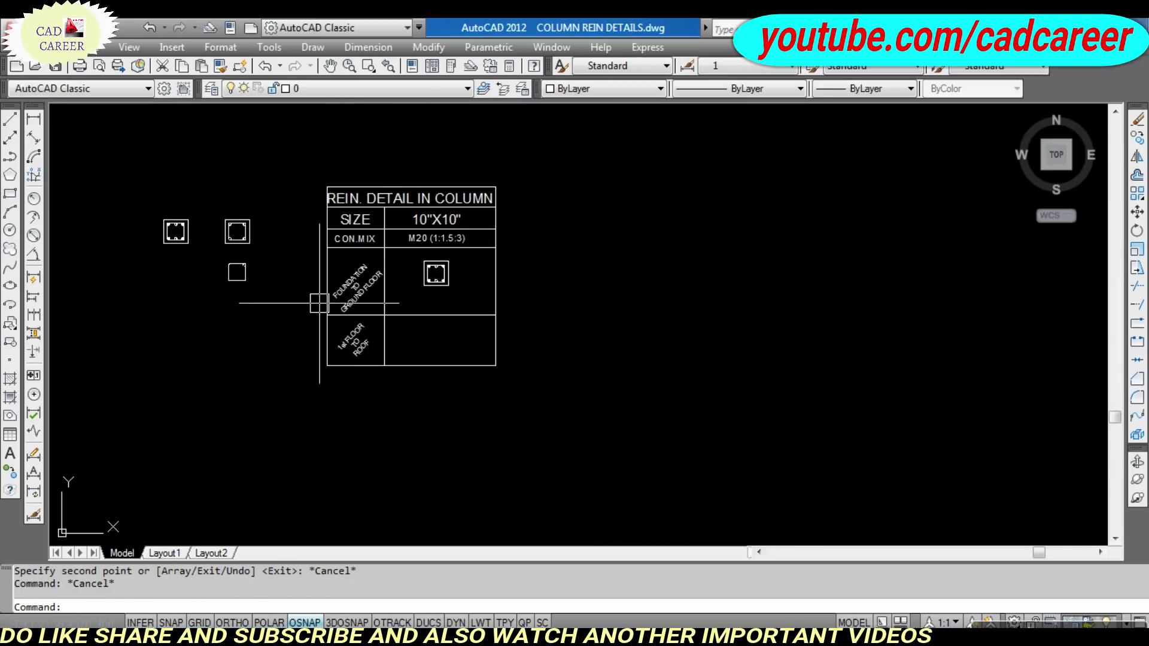
scroll(320, 299, "up", 3)
left_click(275, 178)
left_click(206, 261)
type("CO")
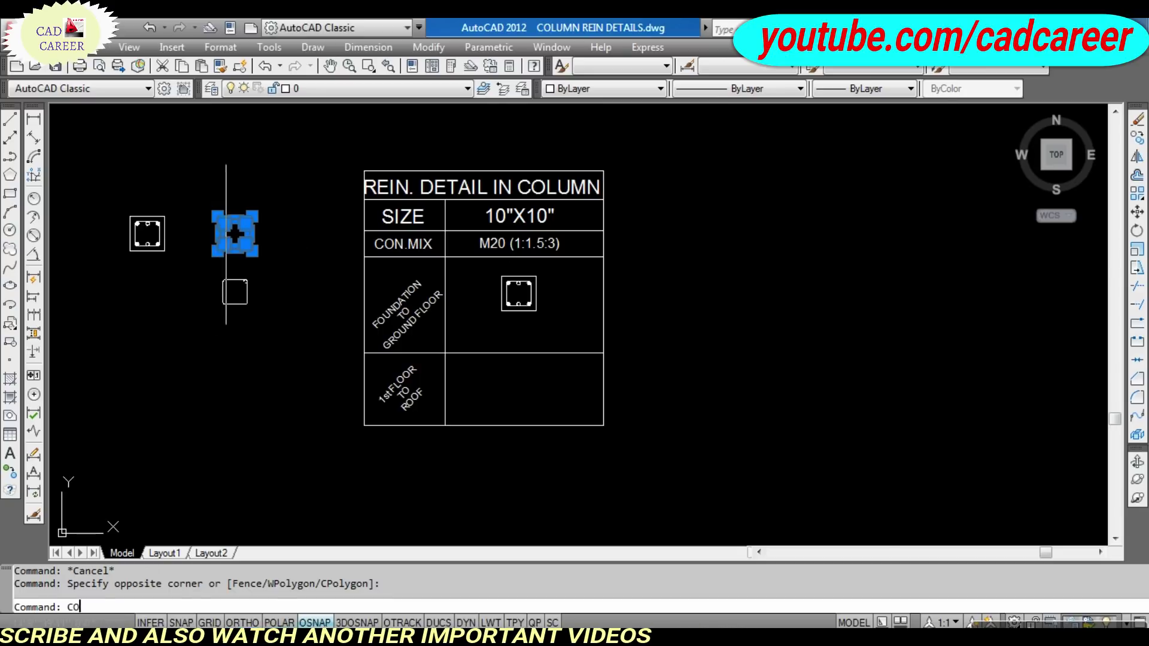
key("Return")
scroll(192, 264, "up", 3)
scroll(236, 205, "up", 2)
left_click(231, 217)
scroll(232, 204, "down", 4)
scroll(456, 342, "up", 3)
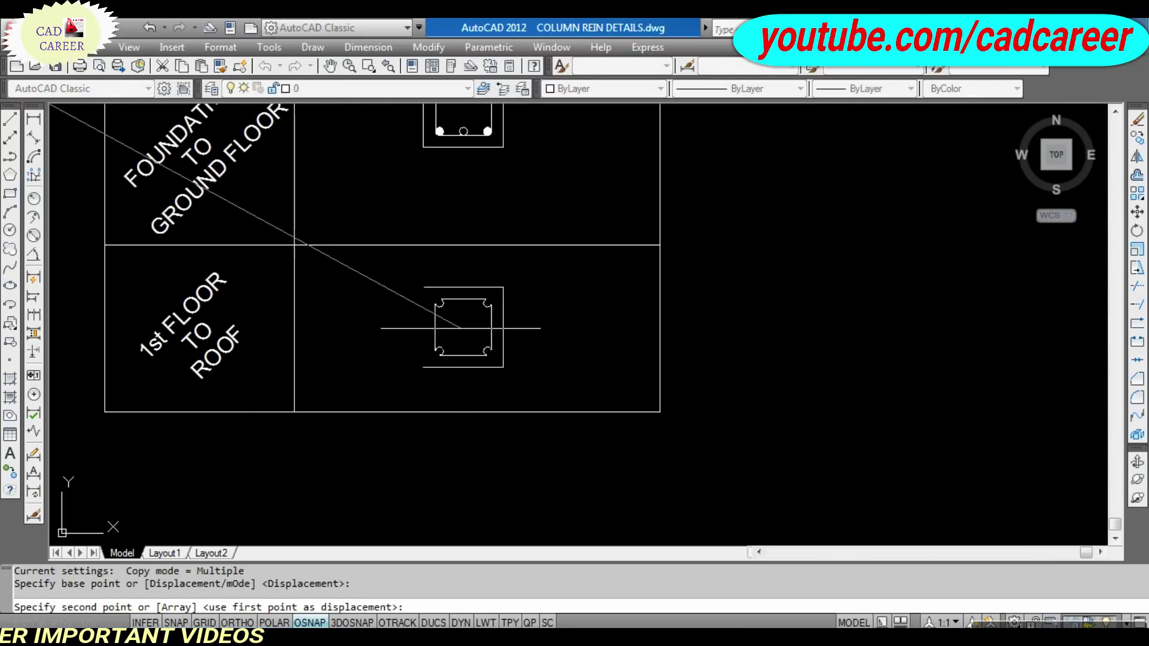
left_click(465, 312)
key("Escape")
key("Escape")
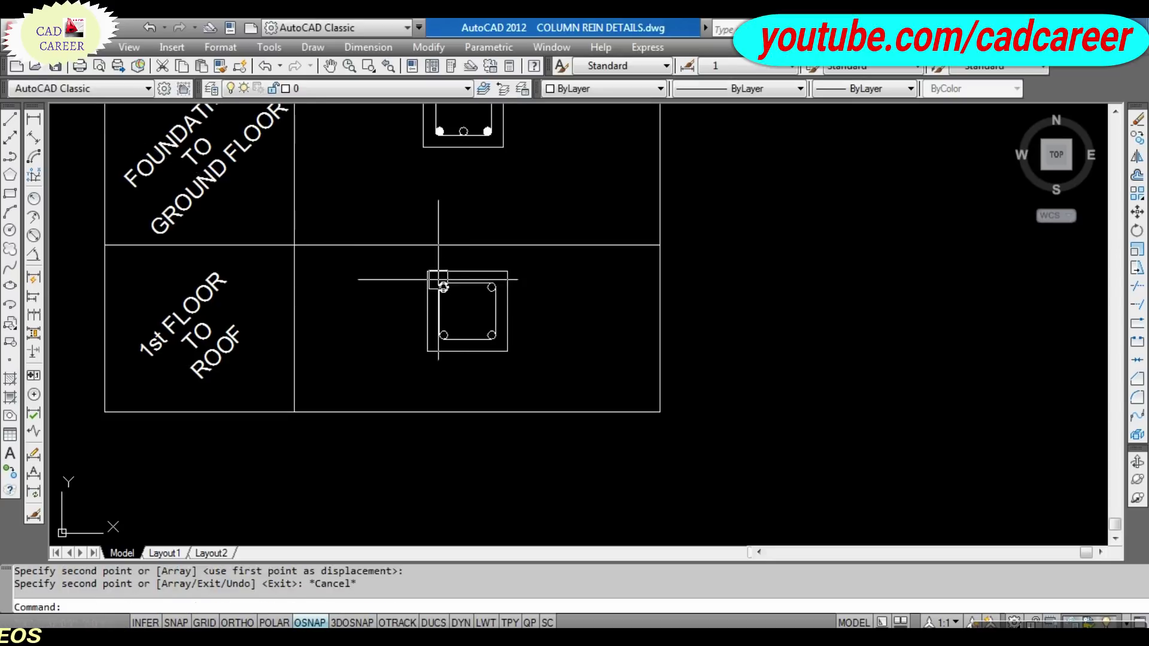
scroll(438, 282, "down", 3)
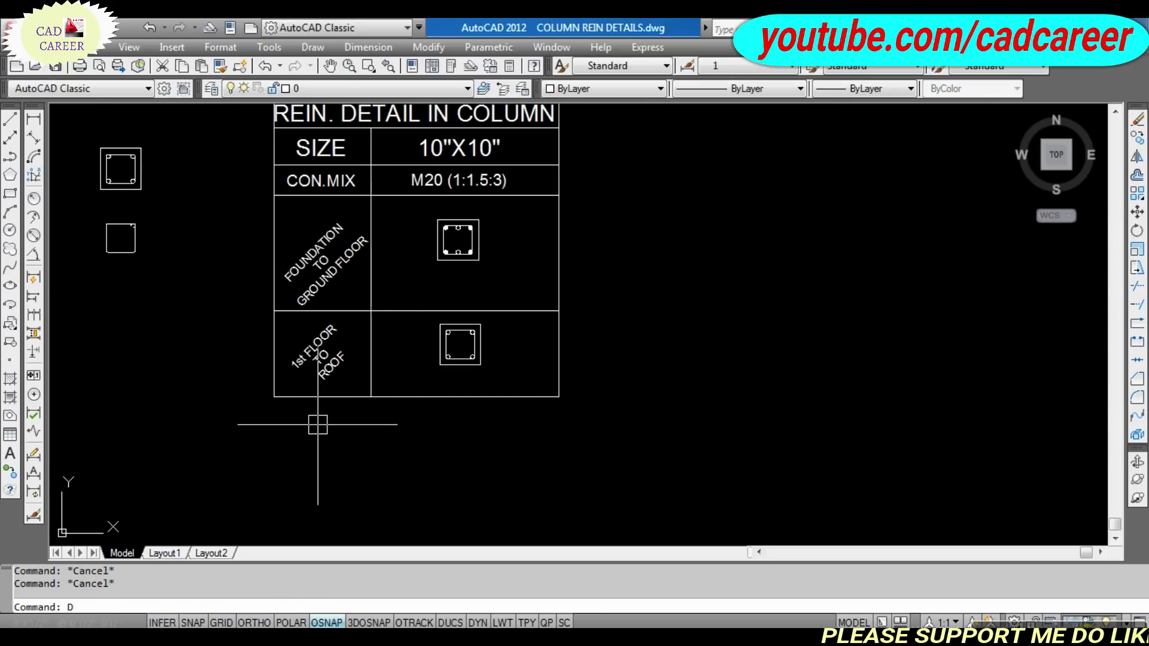
Step: Start single-line text below the table with Middle justification, height 4, rotation 0
type("T")
key("Return")
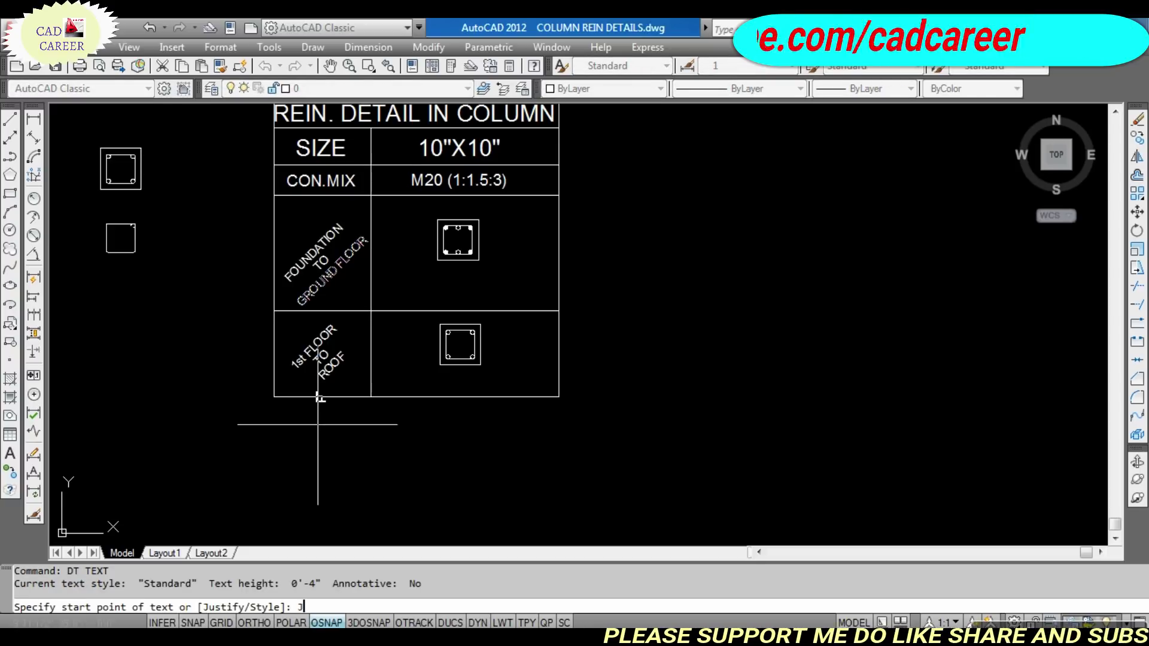
key("Return")
type("M")
key("Return")
scroll(314, 424, "up", 3)
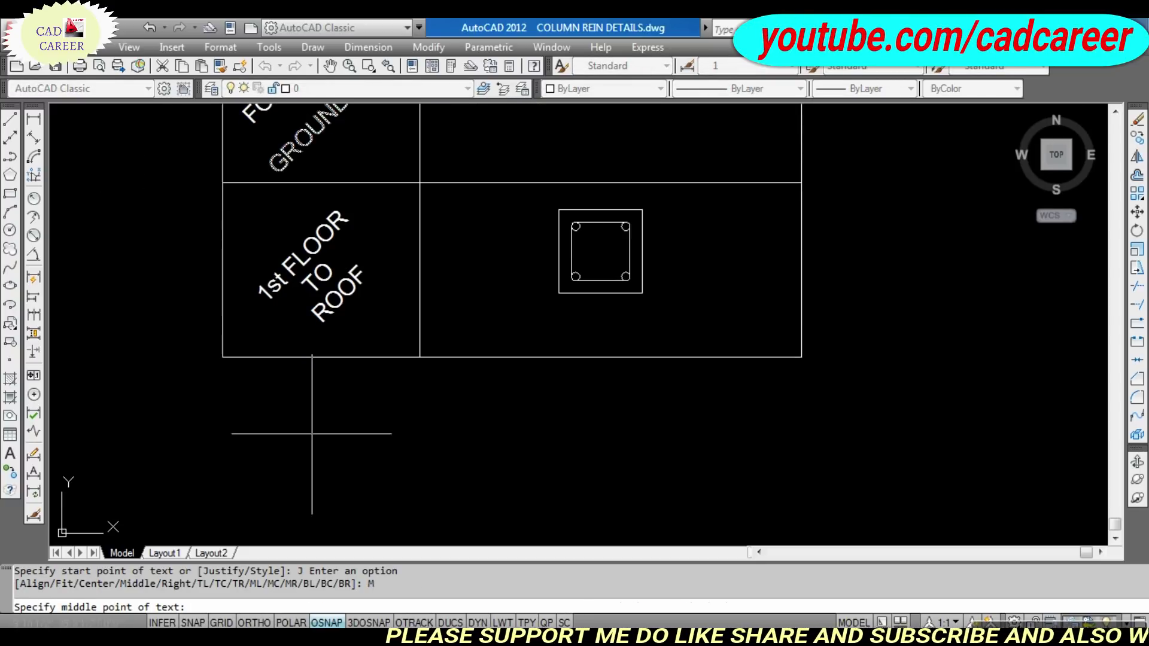
left_click(311, 431)
type("4")
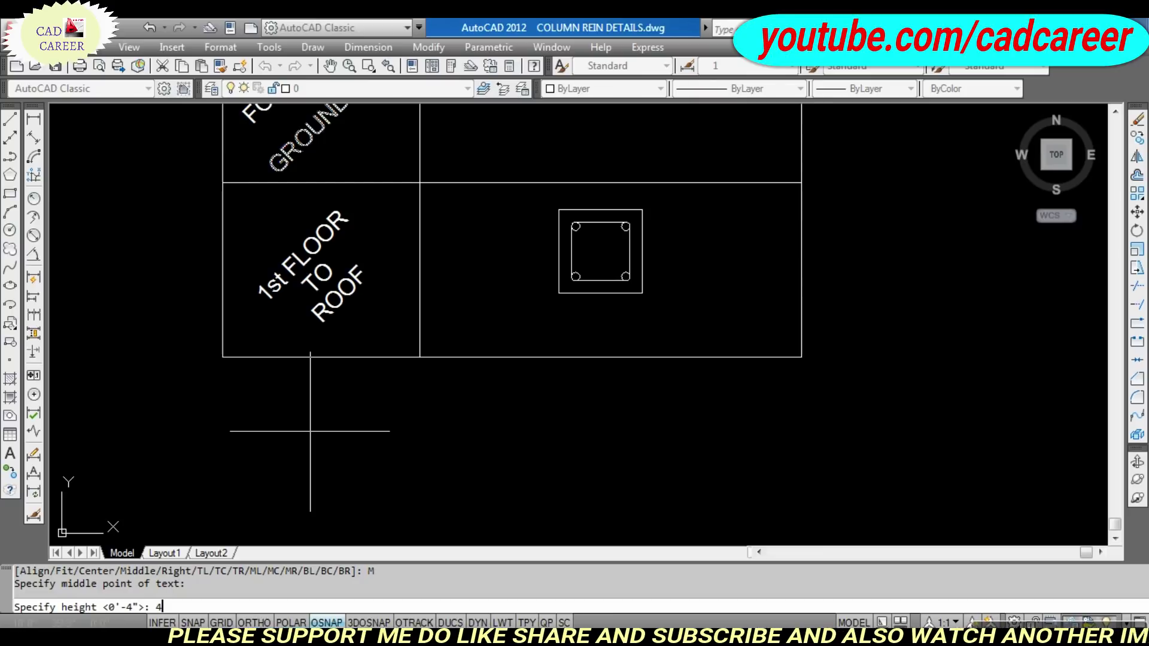
key("Return")
type("0")
key("Return")
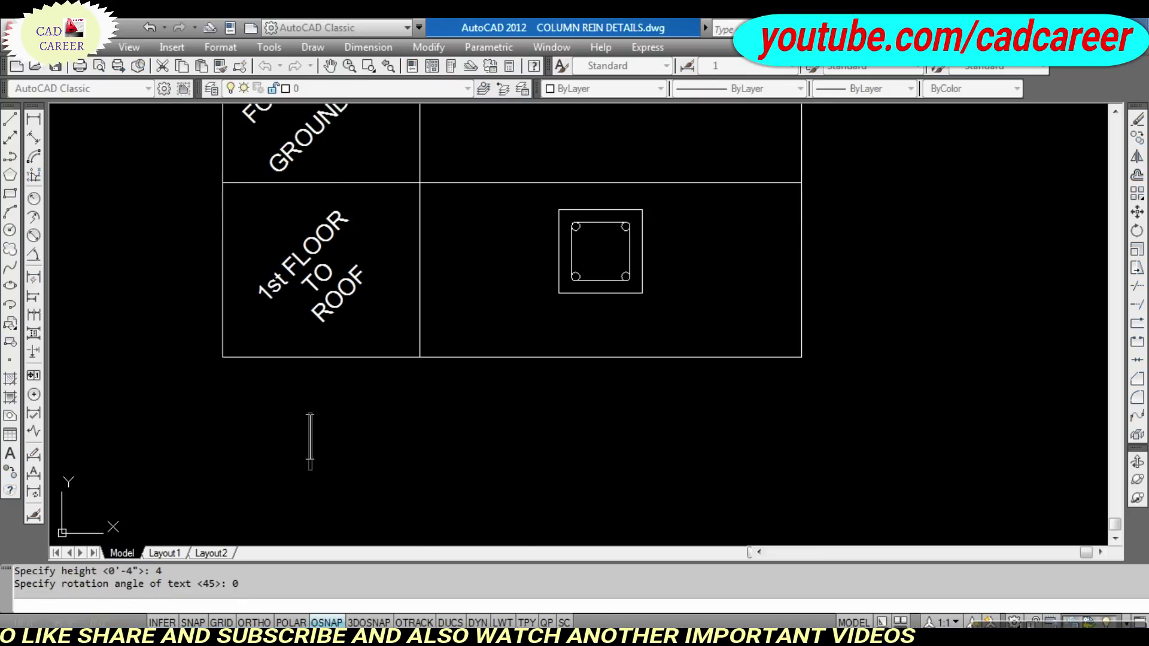
Step: Enter the two note lines 8%%c RINGS and @7"C/C
key("alt+Tab")
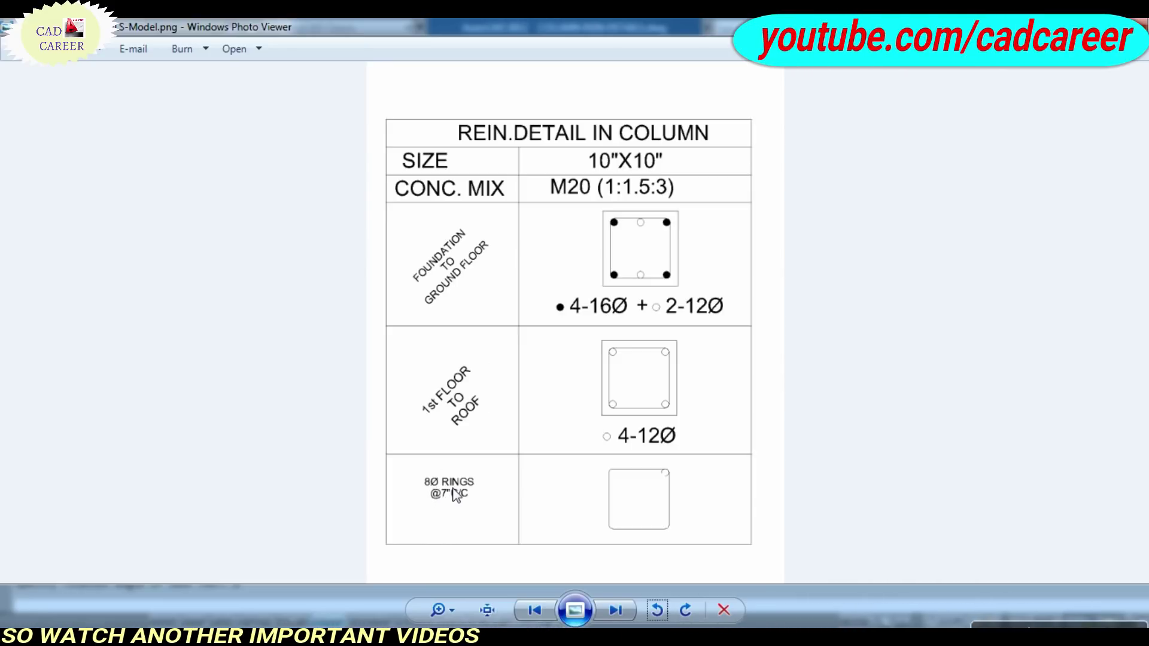
key("alt+Tab")
type("8")
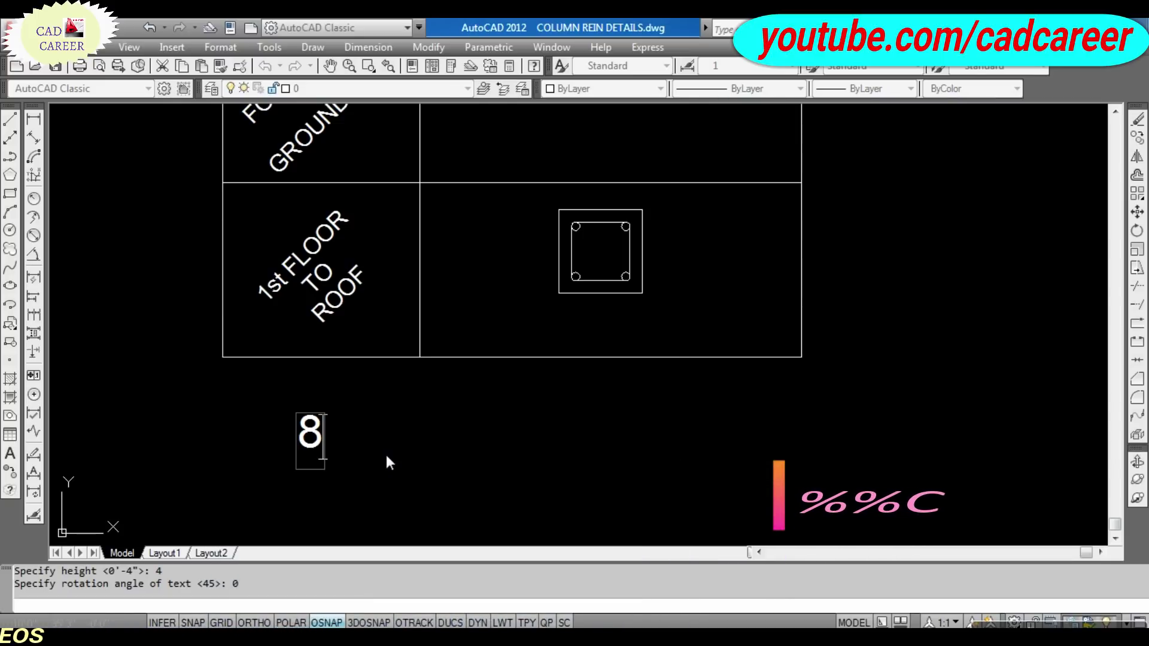
type("%%")
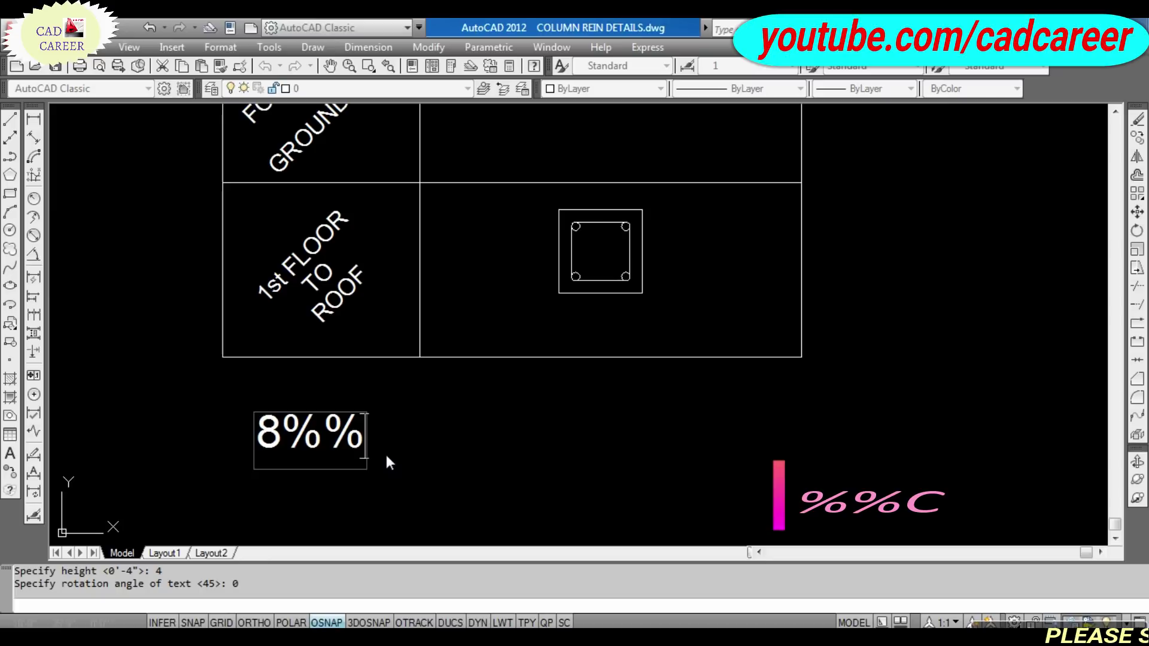
type("c")
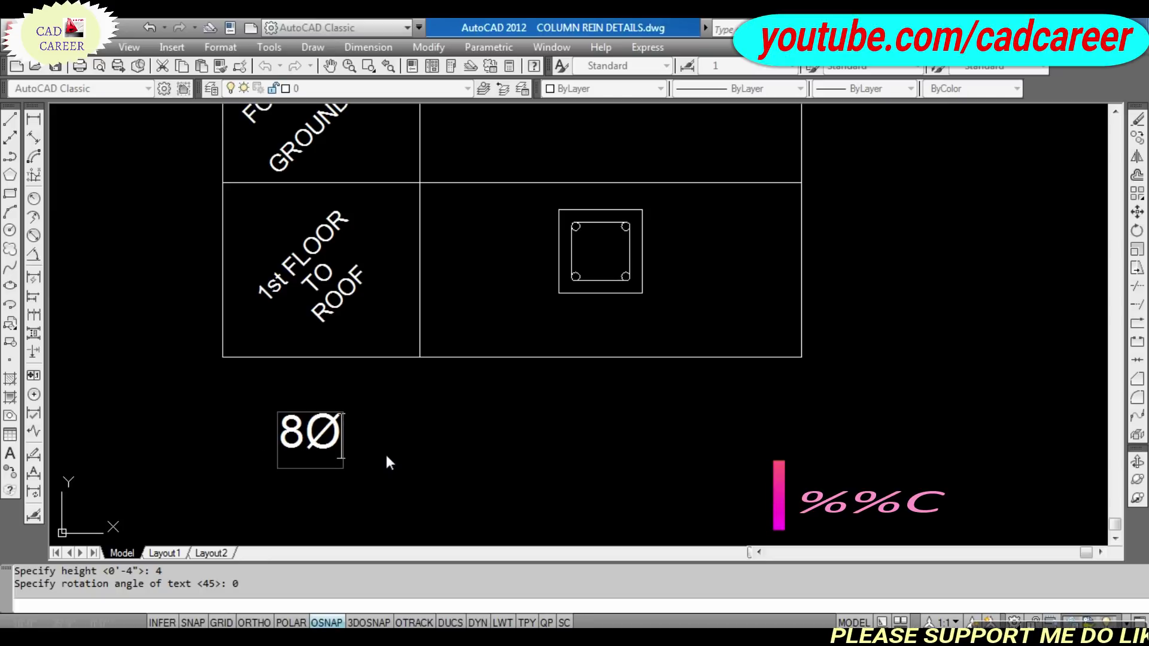
type(" RINGS")
key("Return")
type("@7\"C/C")
key("Return")
key("Escape")
key("Escape")
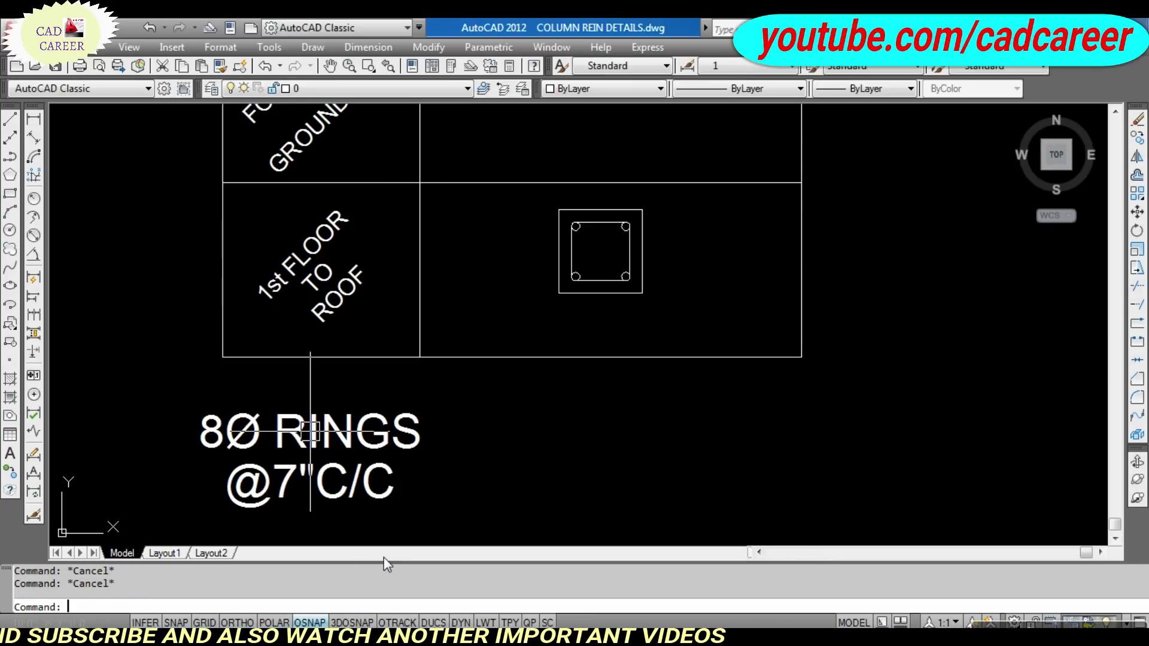
scroll(310, 455, "down", 2)
scroll(289, 320, "down", 1)
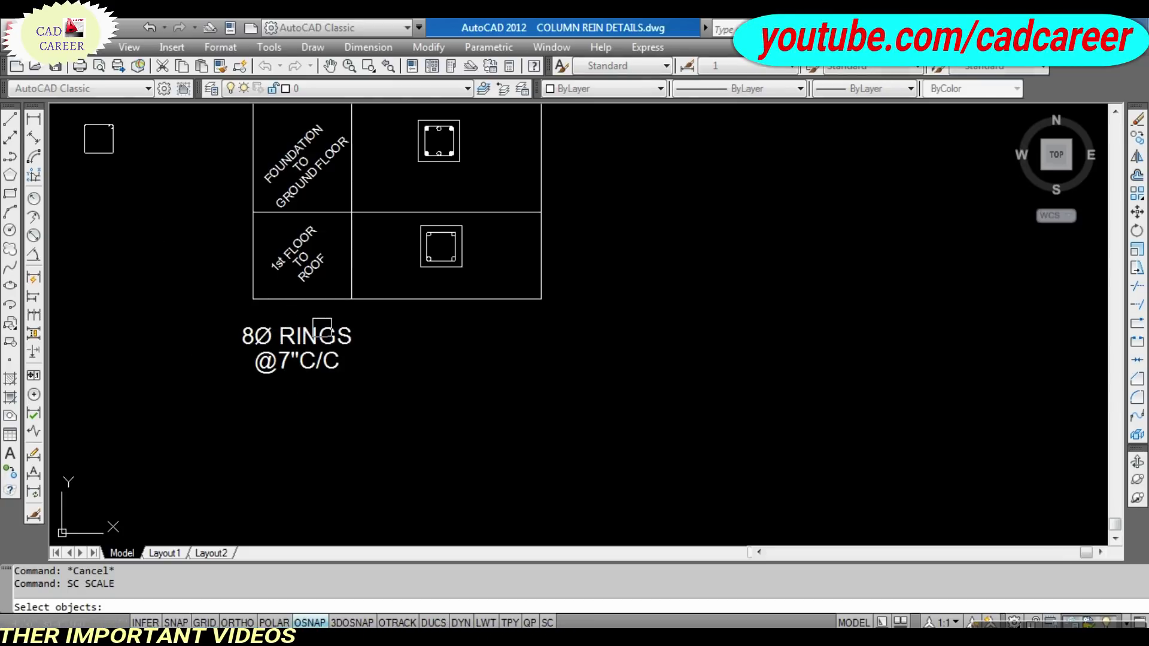
Step: Scale the 8Ø RINGS @7"C/C note down by a factor of 0.7
left_click(329, 336)
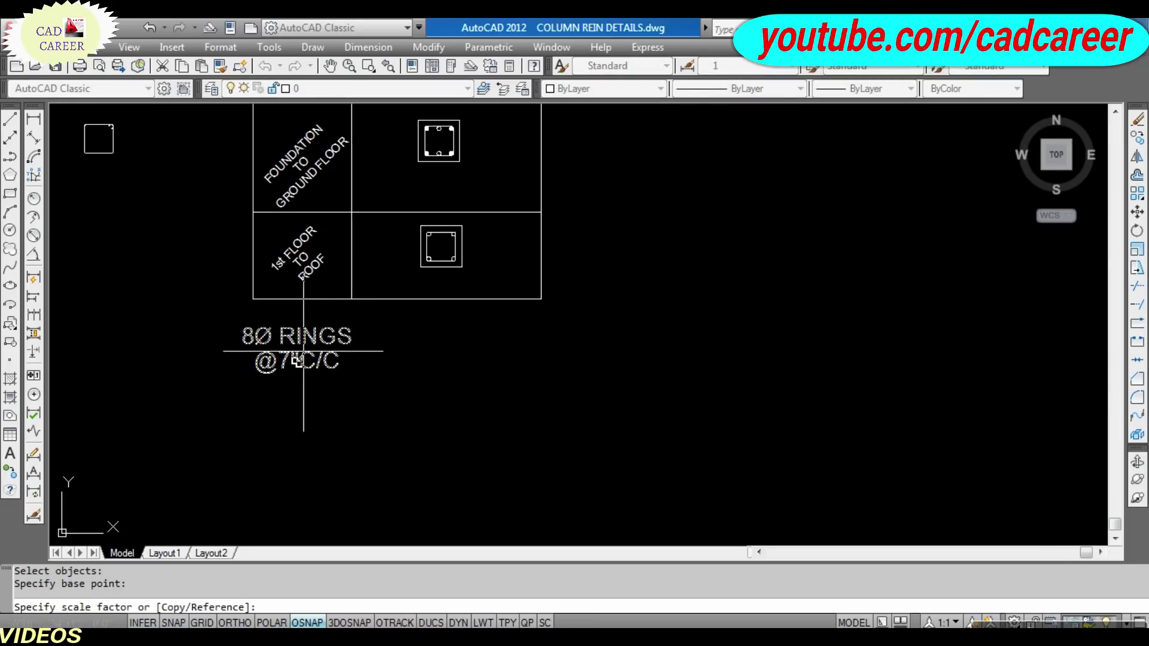
type(".7")
key("Return")
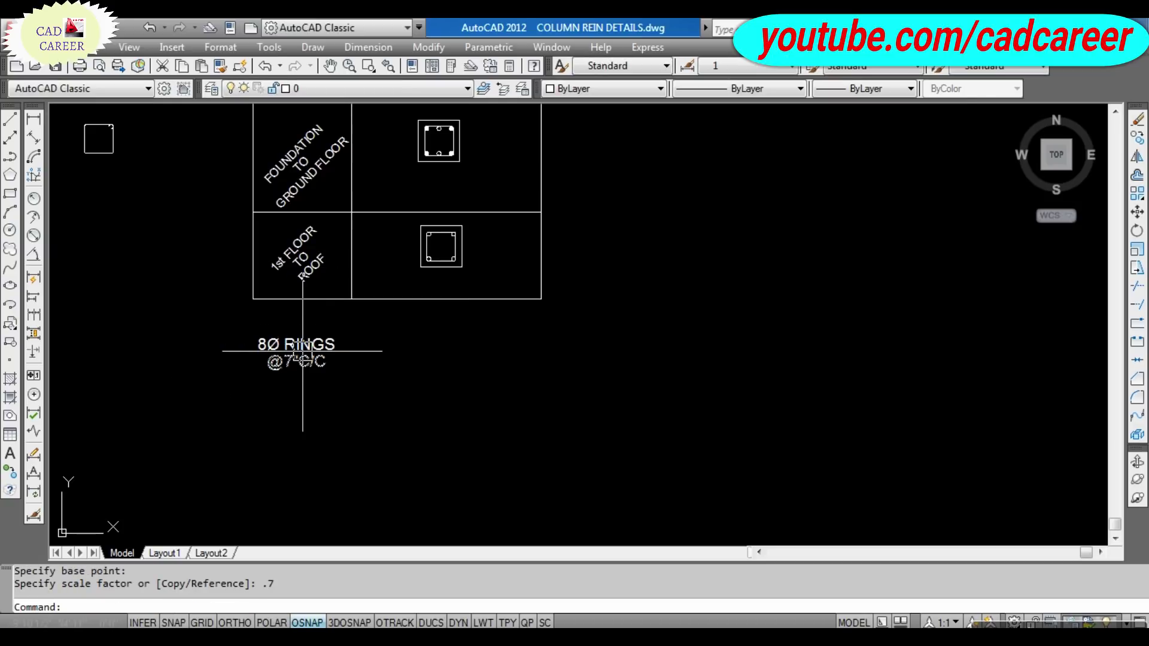
key("Escape")
key("Escape")
Step: Copy a horizontal table line to just below the 8Ø RINGS text
scroll(316, 325, "down", 2)
scroll(412, 330, "up", 2)
key("F8")
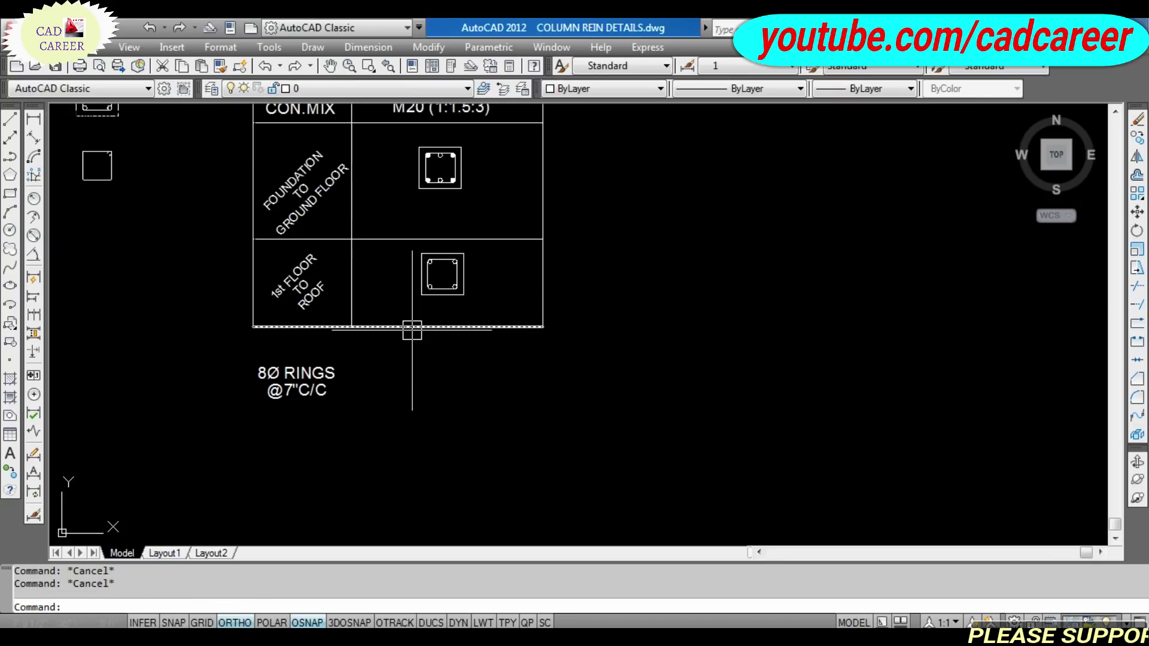
type("Cco")
key("Return")
left_click(542, 326)
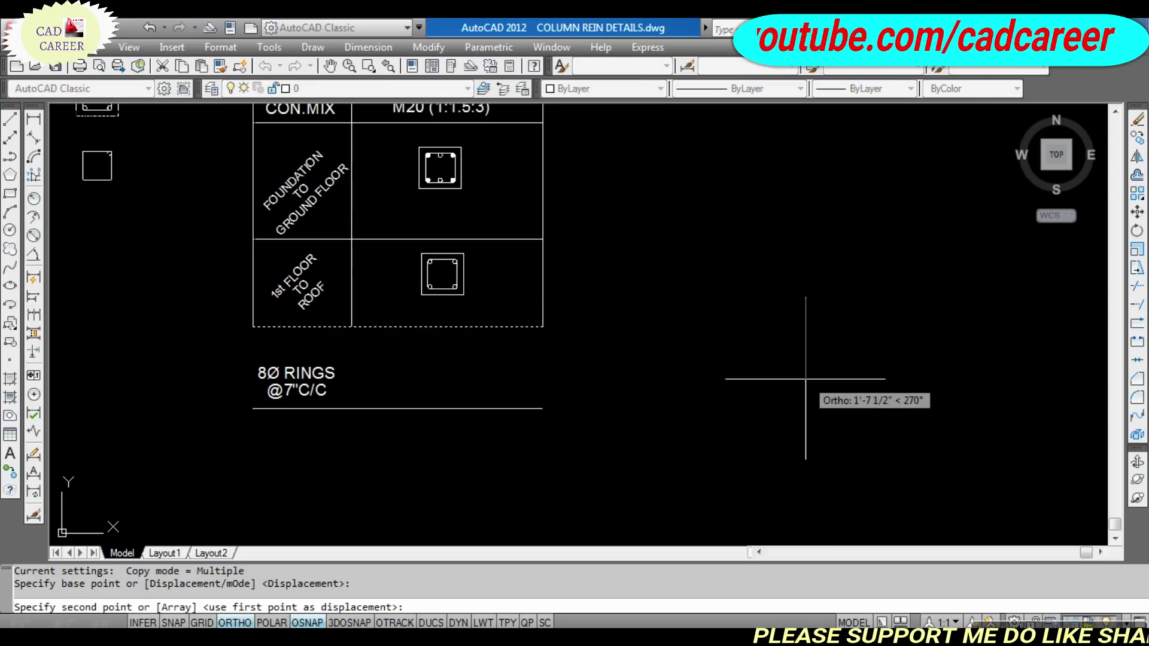
left_click(806, 383)
key("Escape")
key("Escape")
Step: Extend the left and right table verticals down to the new bottom line
key("Return")
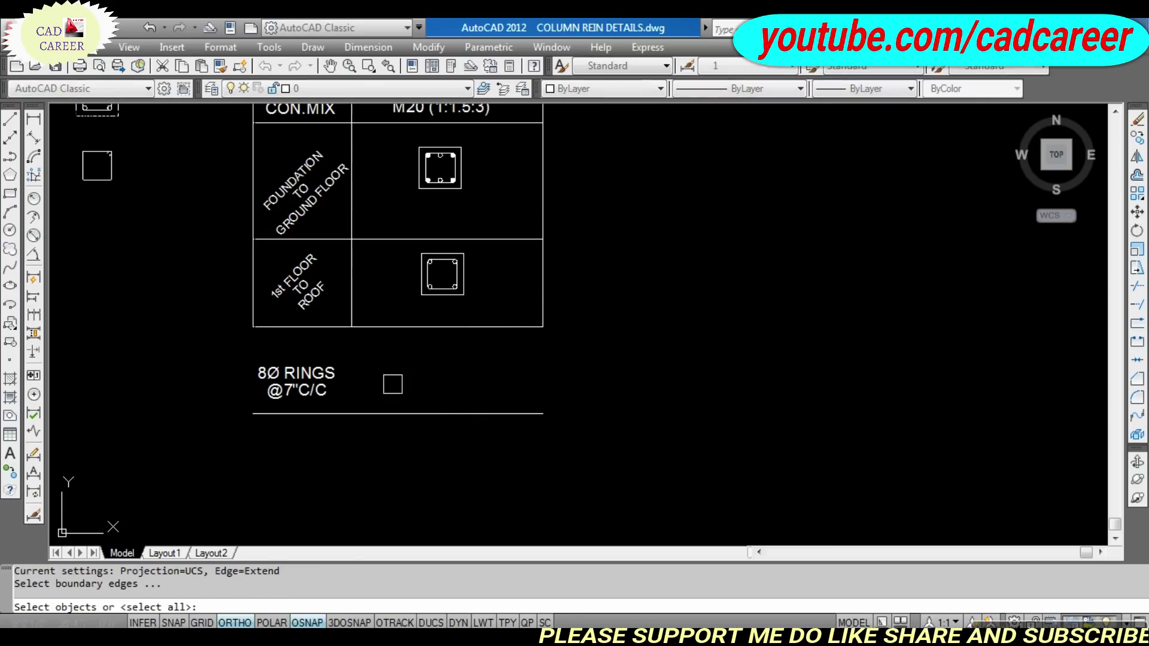
left_click(367, 413)
key("Return")
left_click(339, 310)
left_click(543, 310)
key("Escape")
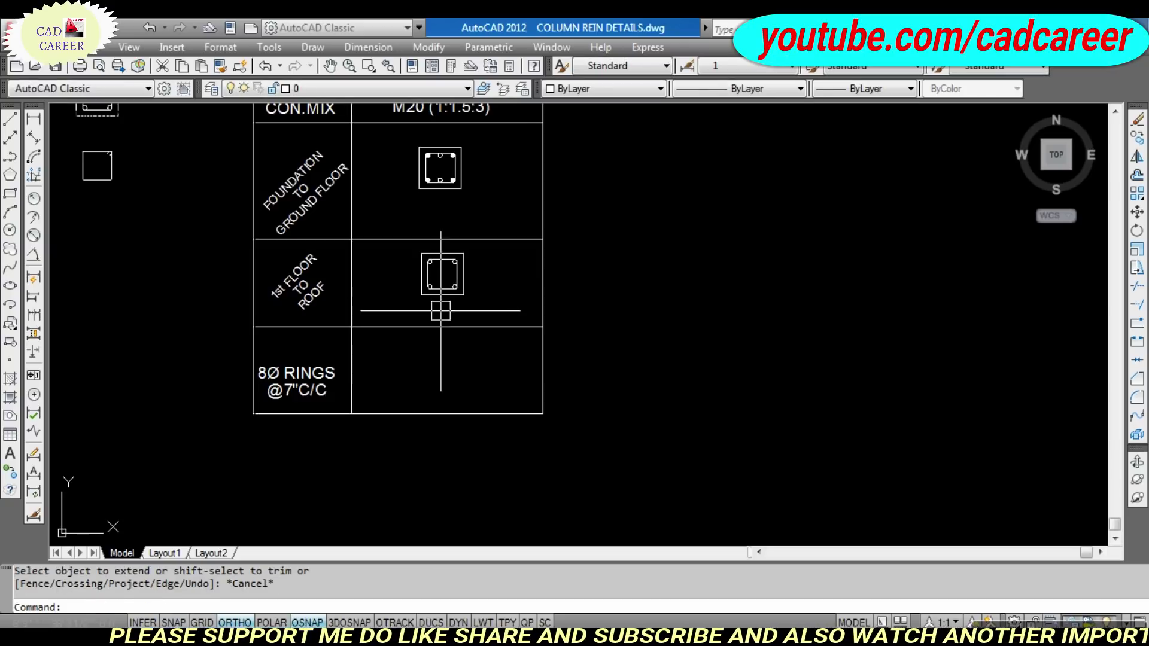
scroll(84, 147, "up", 5)
left_click(224, 143)
Step: Move the small hooked ring square into the 8Ø RINGS row's right-hand cell
left_click(72, 275)
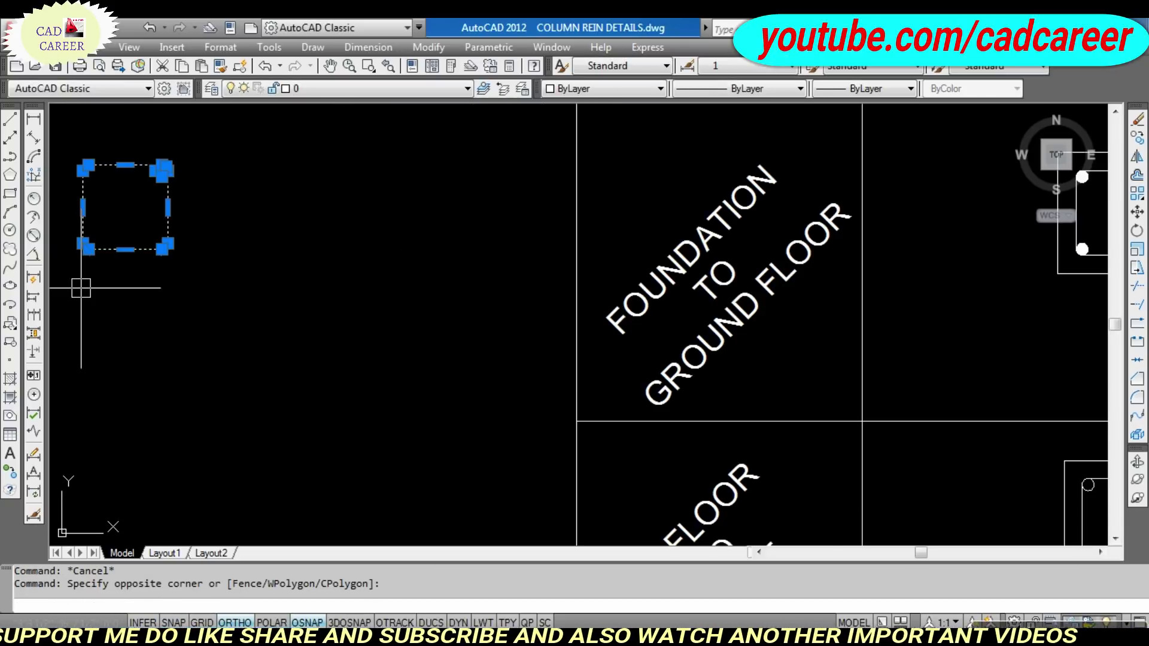
type("m")
key("Return")
scroll(123, 222, "up", 5)
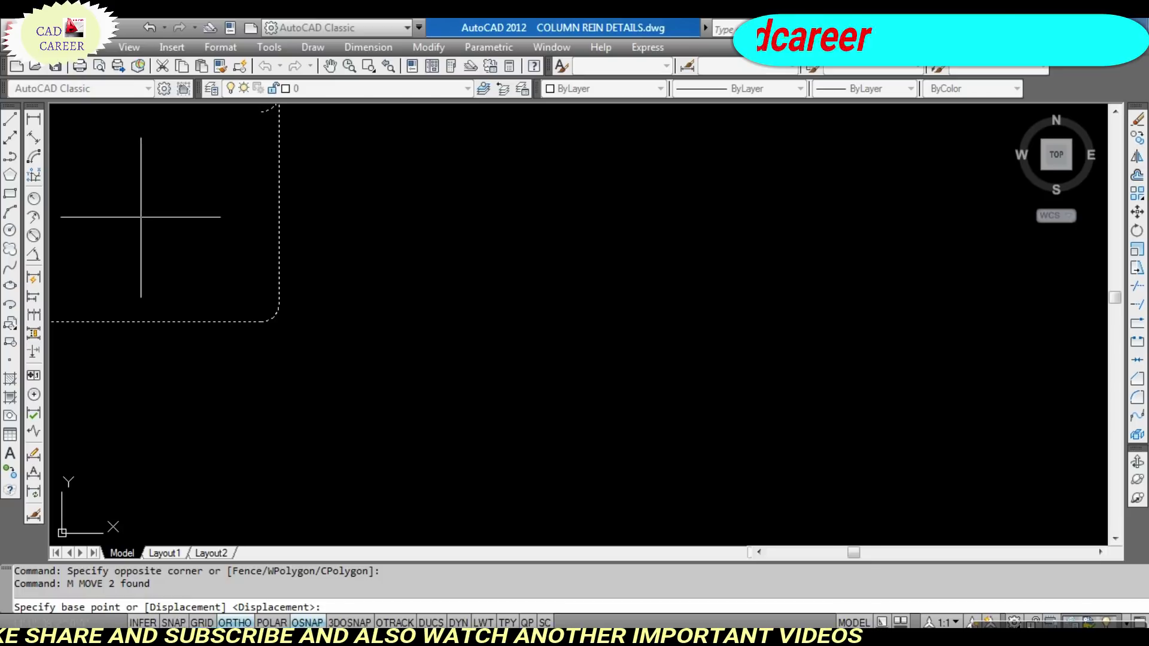
left_click(141, 217)
scroll(150, 239, "down", 3)
scroll(150, 239, "down", 2)
key("F8")
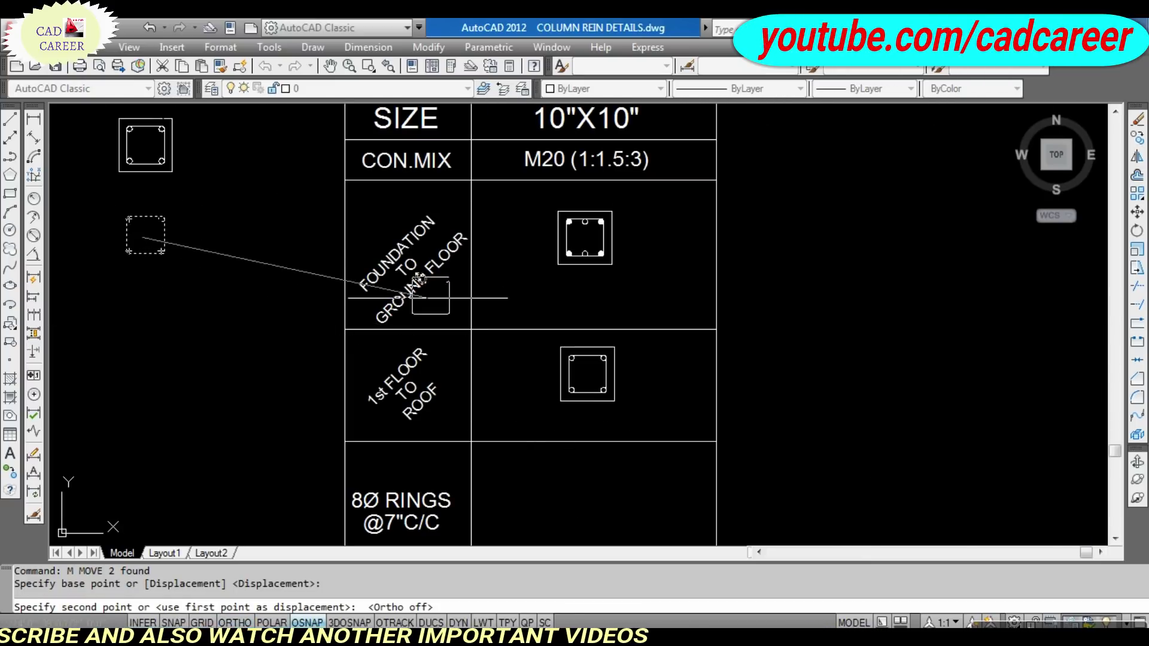
scroll(412, 305, "down", 4)
scroll(513, 359, "up", 3)
scroll(505, 389, "up", 5)
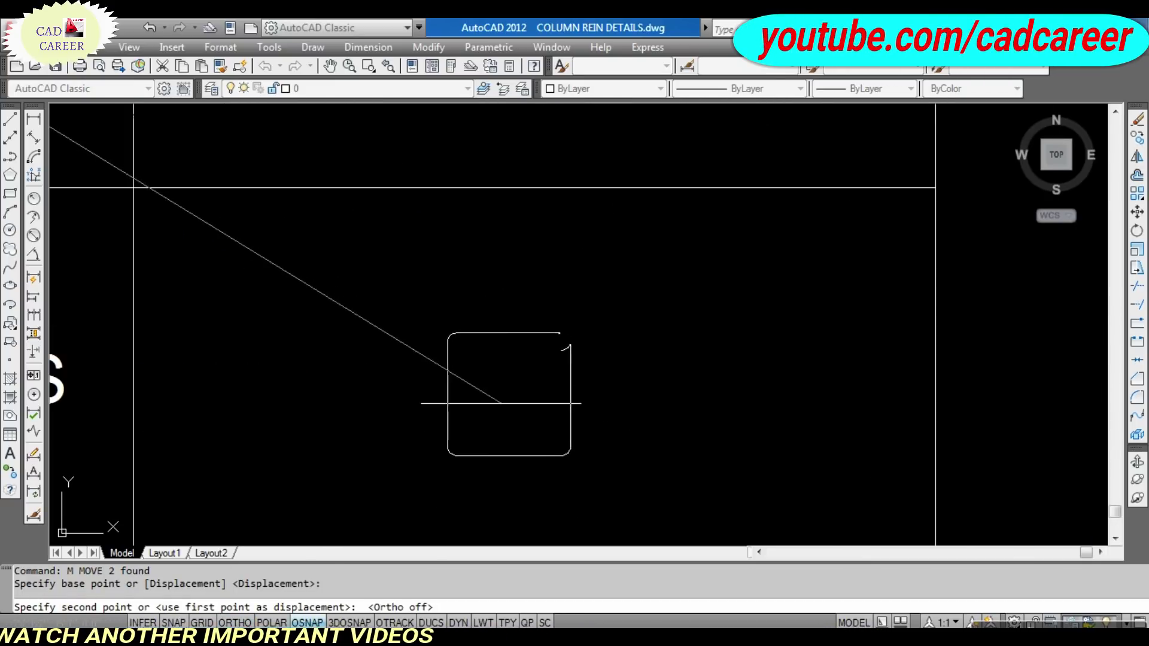
scroll(454, 383, "down", 3)
scroll(443, 367, "down", 1)
scroll(410, 367, "down", 2)
scroll(412, 363, "down", 1)
left_click(412, 363)
Step: Switch to the column table reference image in Windows Photo Viewer
scroll(412, 363, "up", 2)
scroll(398, 207, "up", 3)
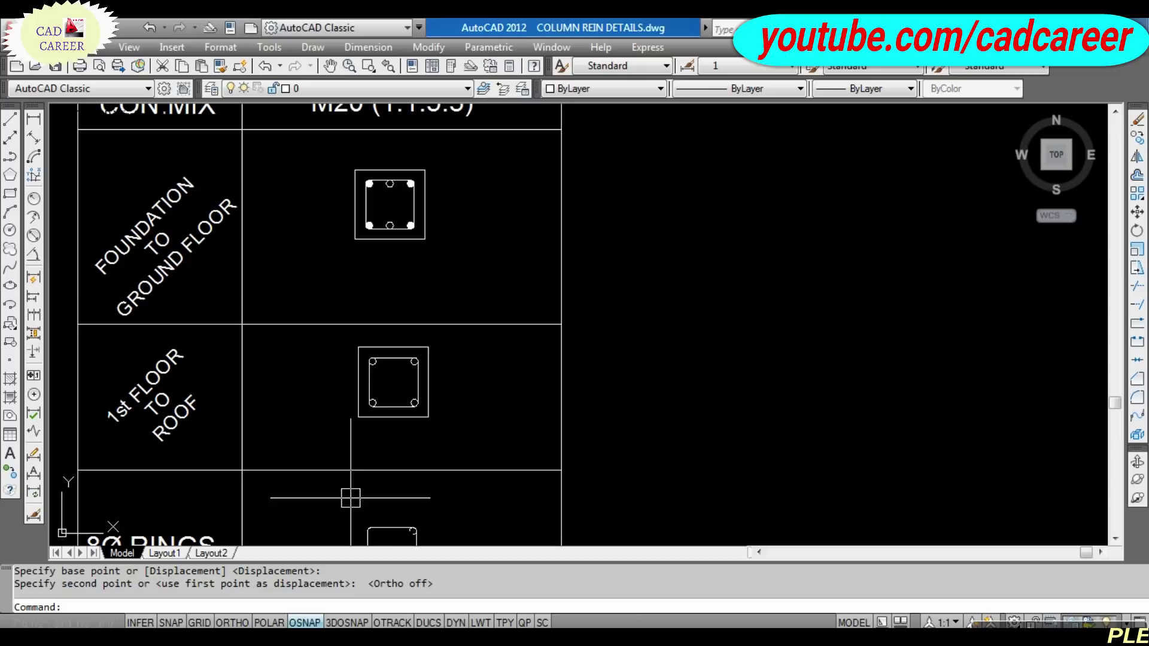
key("alt+Tab")
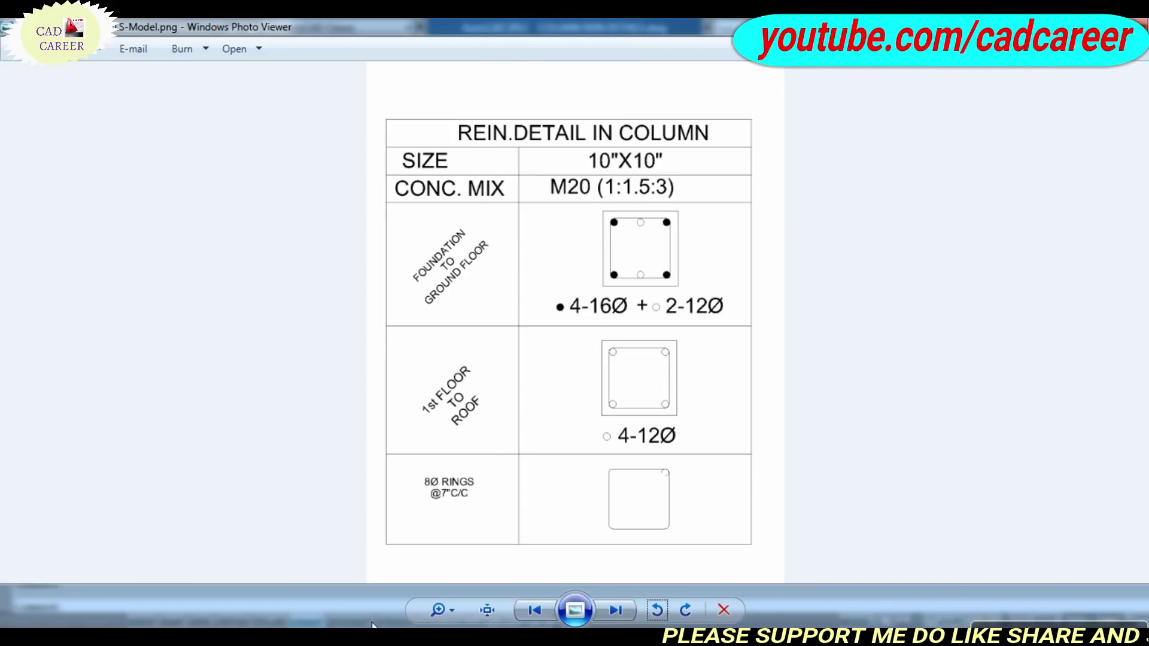
Step: Copy a solid bar dot from the foundation section to just below it
key("alt+Tab")
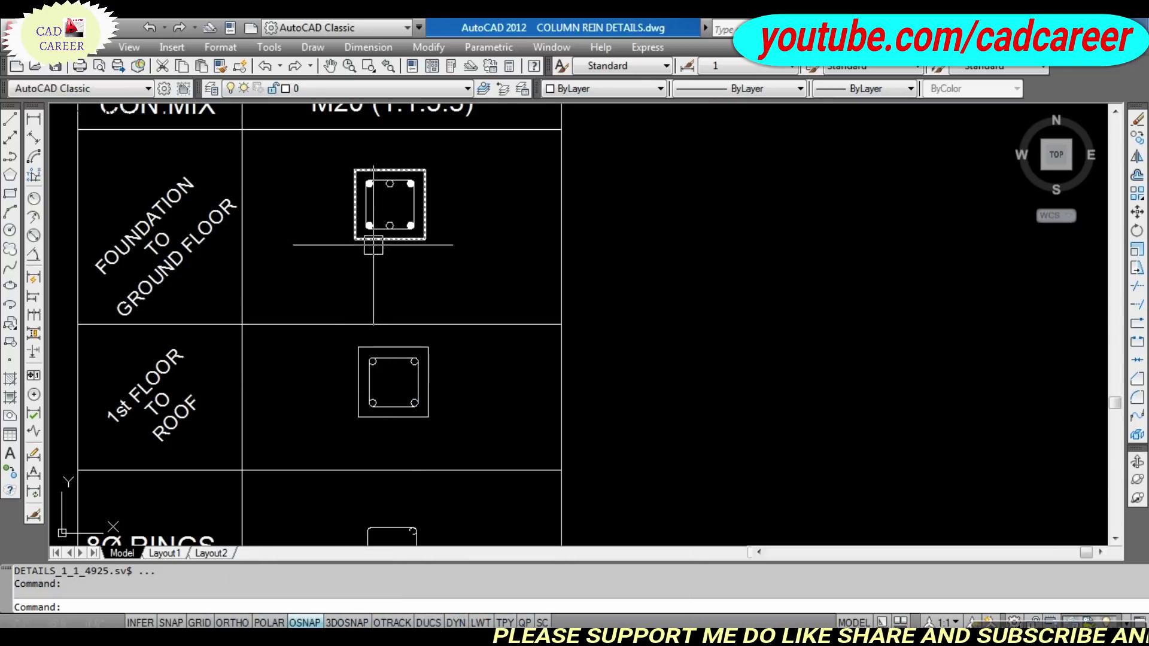
scroll(373, 245, "up", 5)
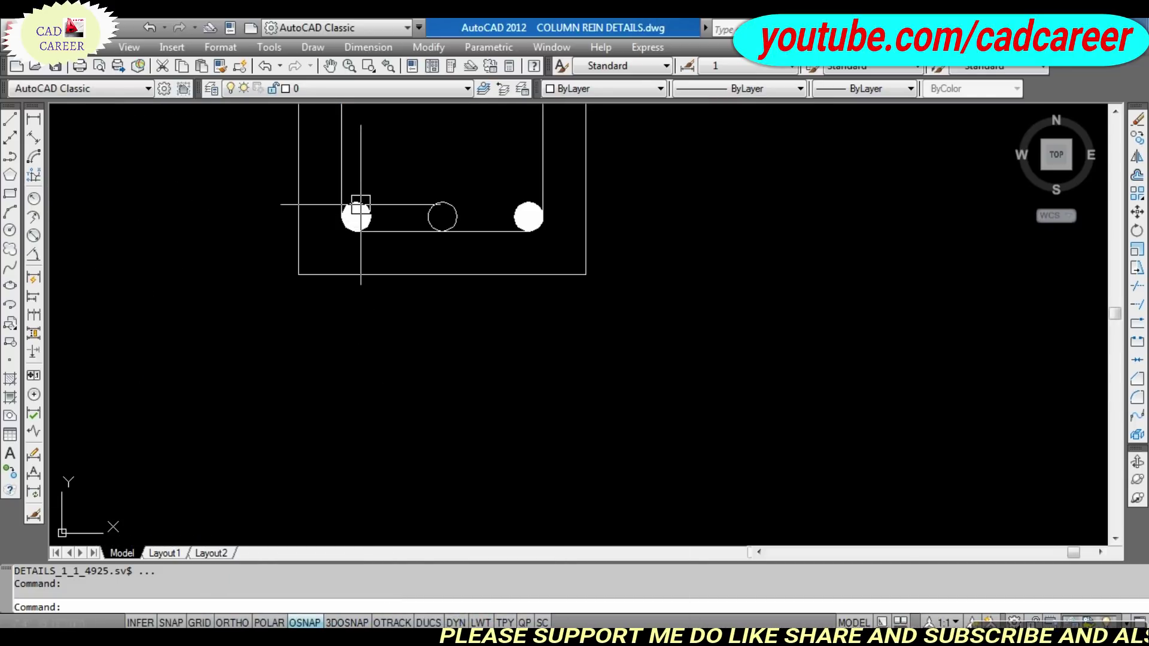
scroll(357, 210, "up", 3)
left_click(316, 267)
left_click(399, 180)
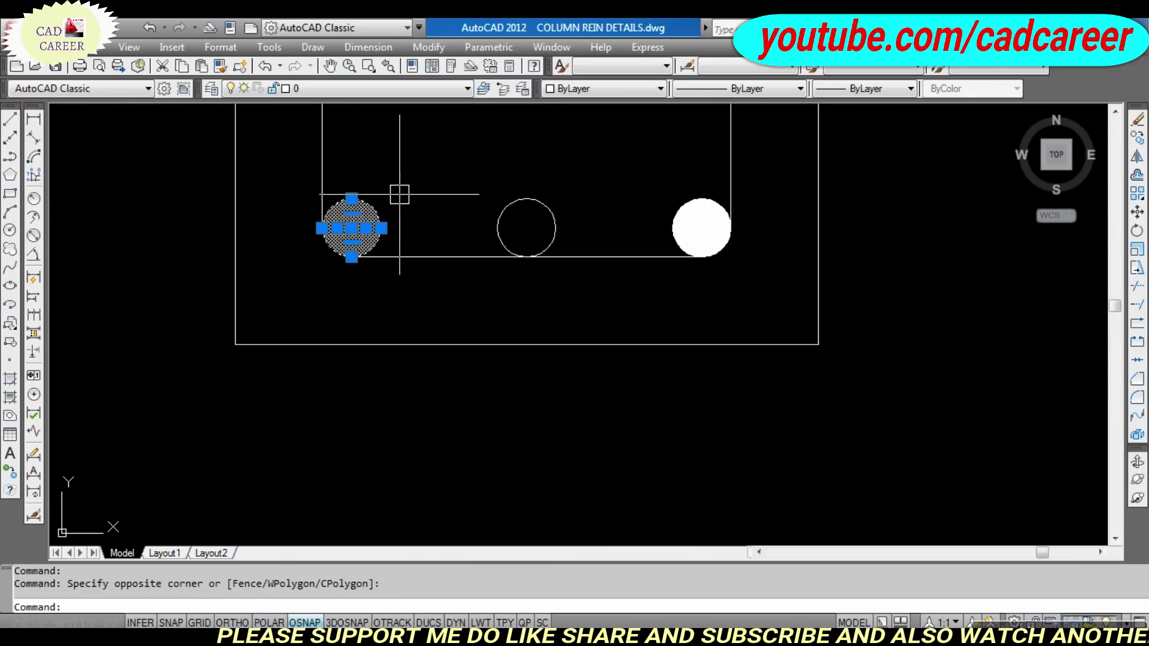
type("Cco")
key("Return")
left_click(352, 227)
scroll(351, 221, "down", 4)
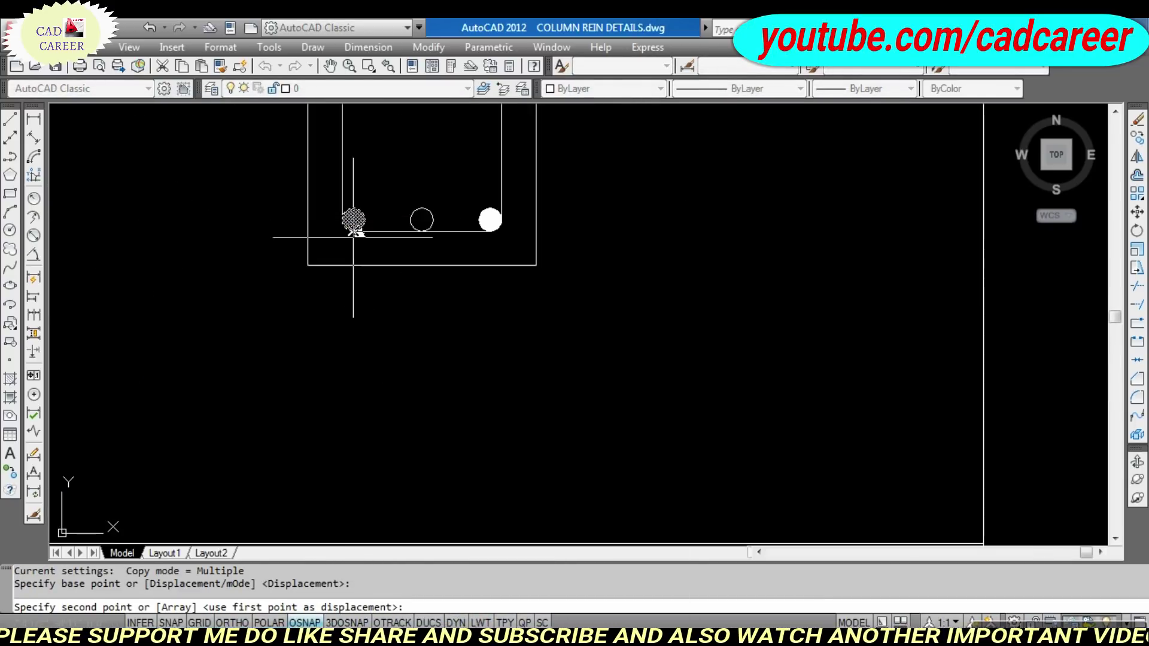
scroll(349, 323, "down", 3)
scroll(348, 359, "up", 4)
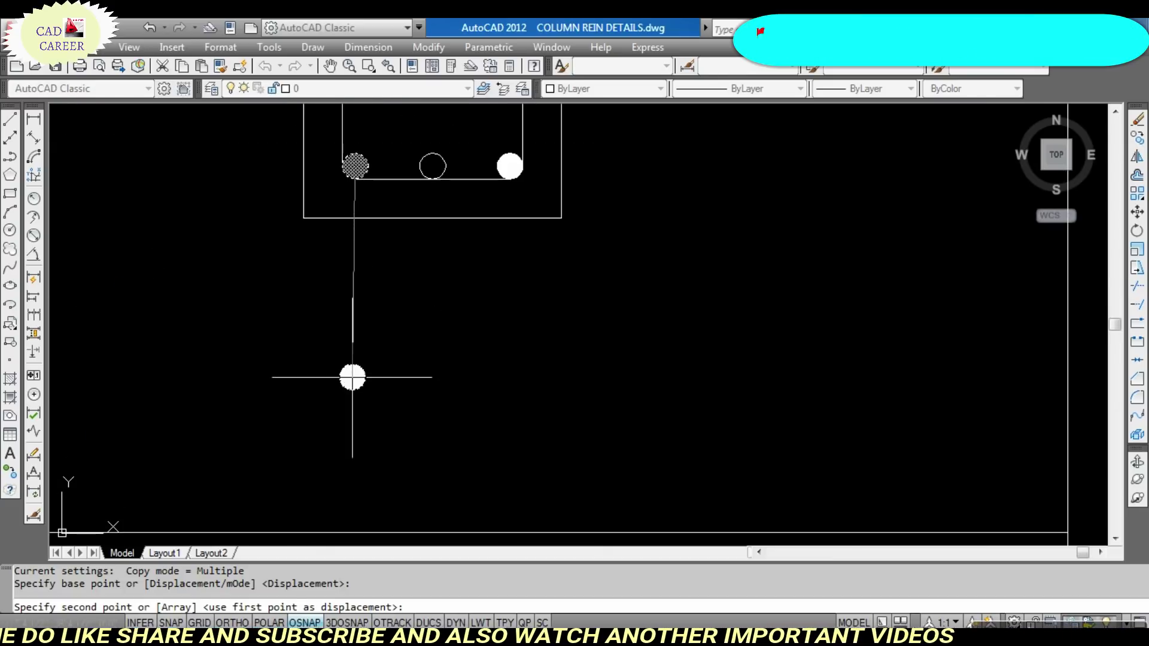
left_click(351, 377)
key("Escape")
scroll(377, 340, "down", 5)
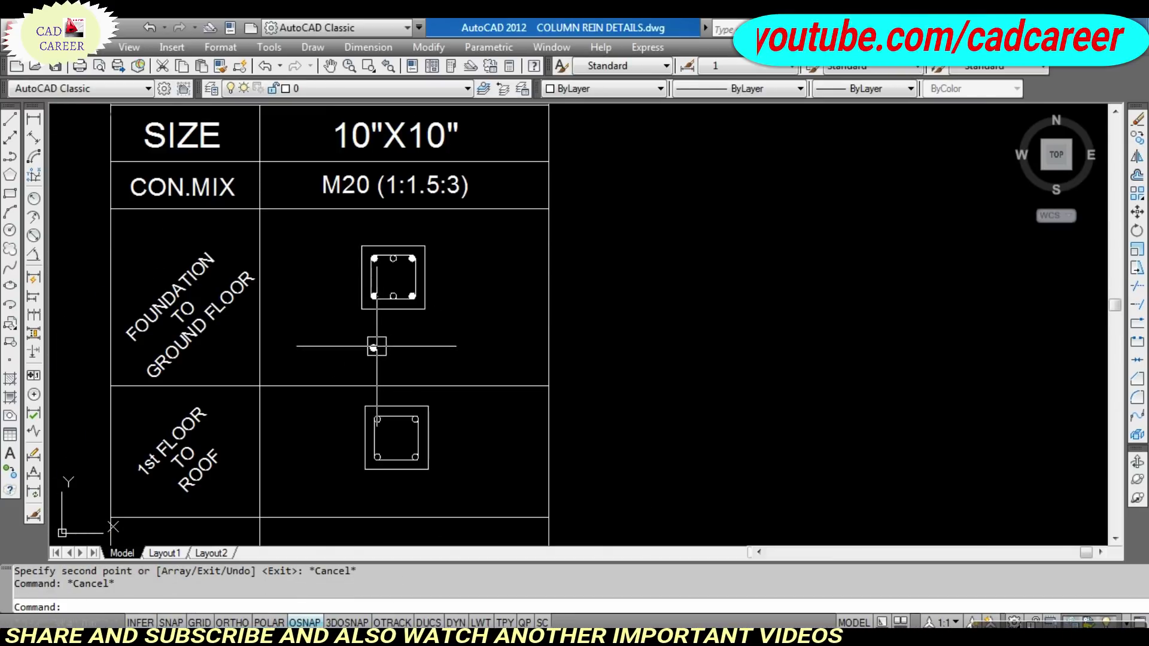
Step: Copy the CON.MIX label beside the new dot and open it for editing
type("o")
key("Return")
left_click(183, 186)
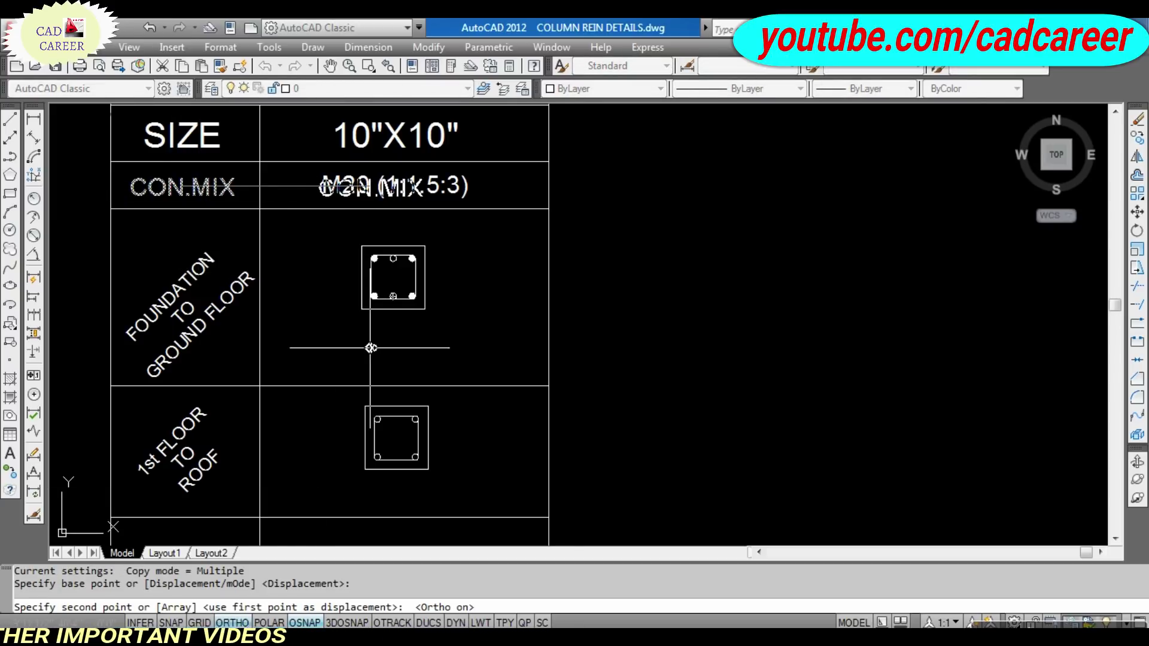
scroll(401, 348, "up", 5)
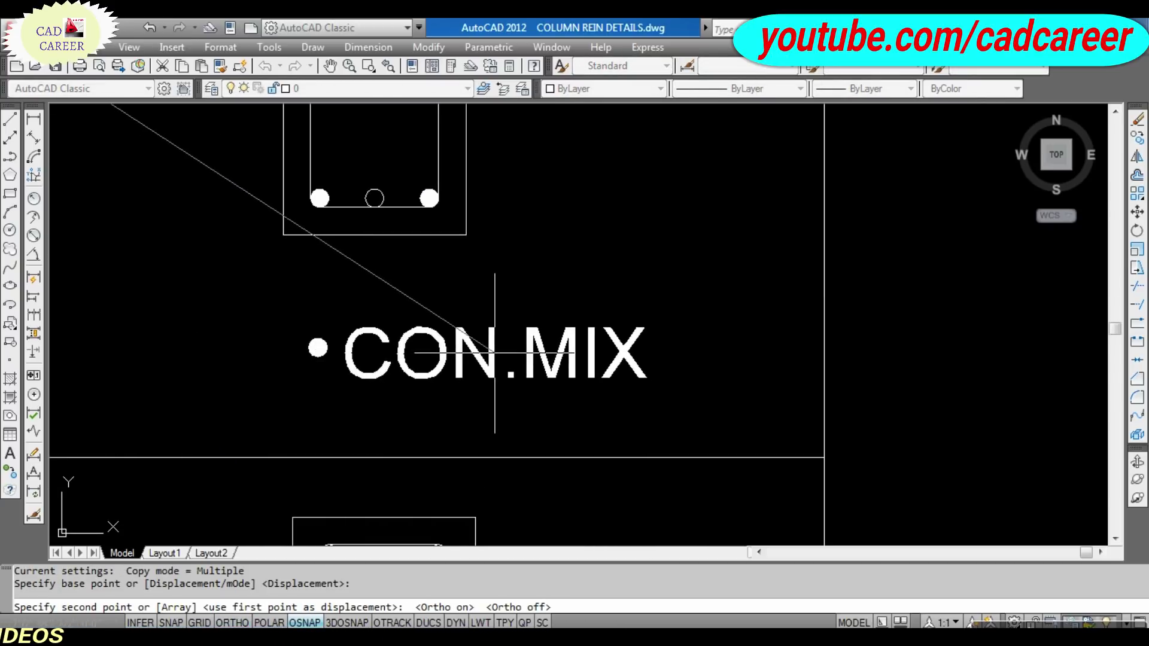
left_click(494, 355)
key("Escape")
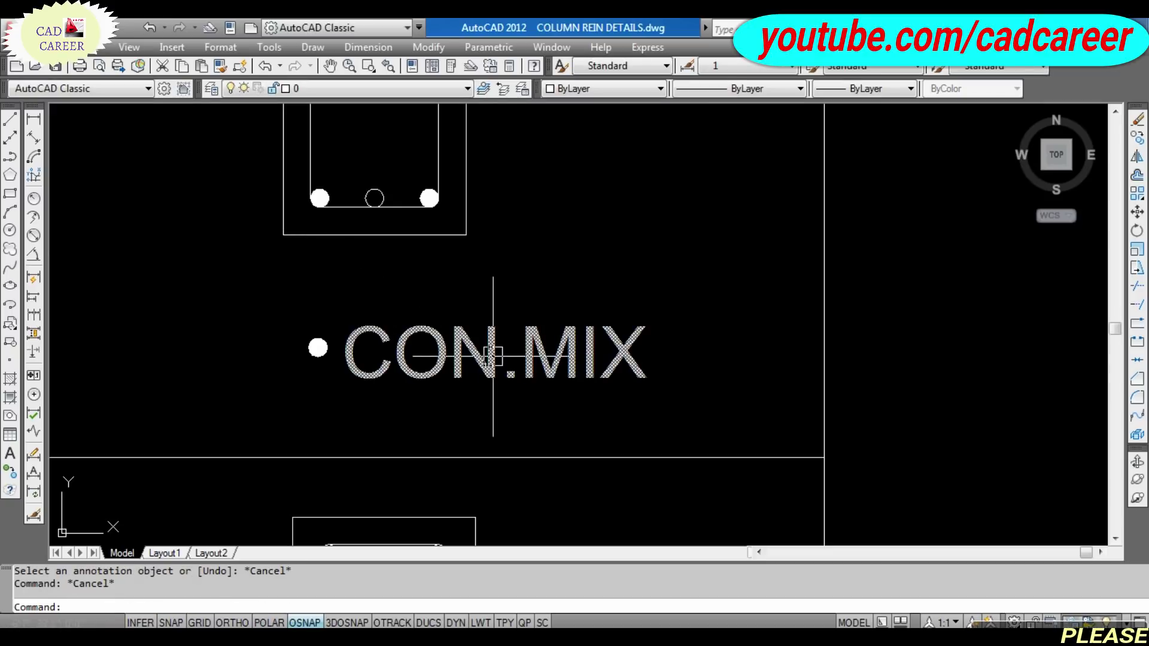
double_click(491, 354)
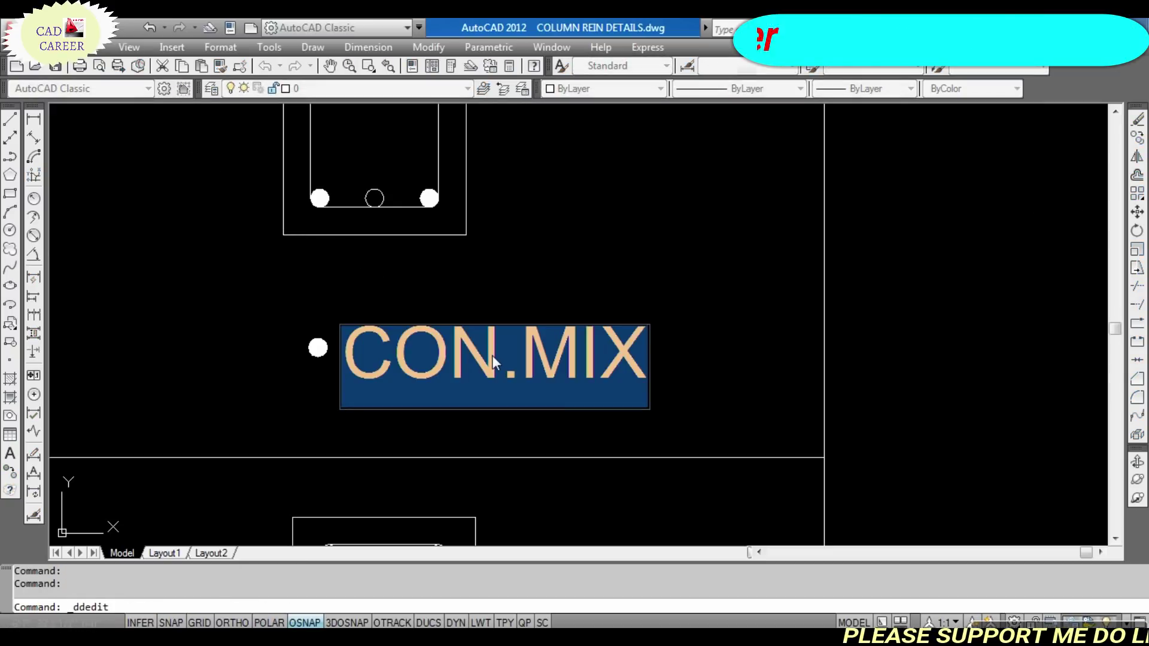
Step: Change the label text to 4-16%%c and shift it closer to the dot
type("4")
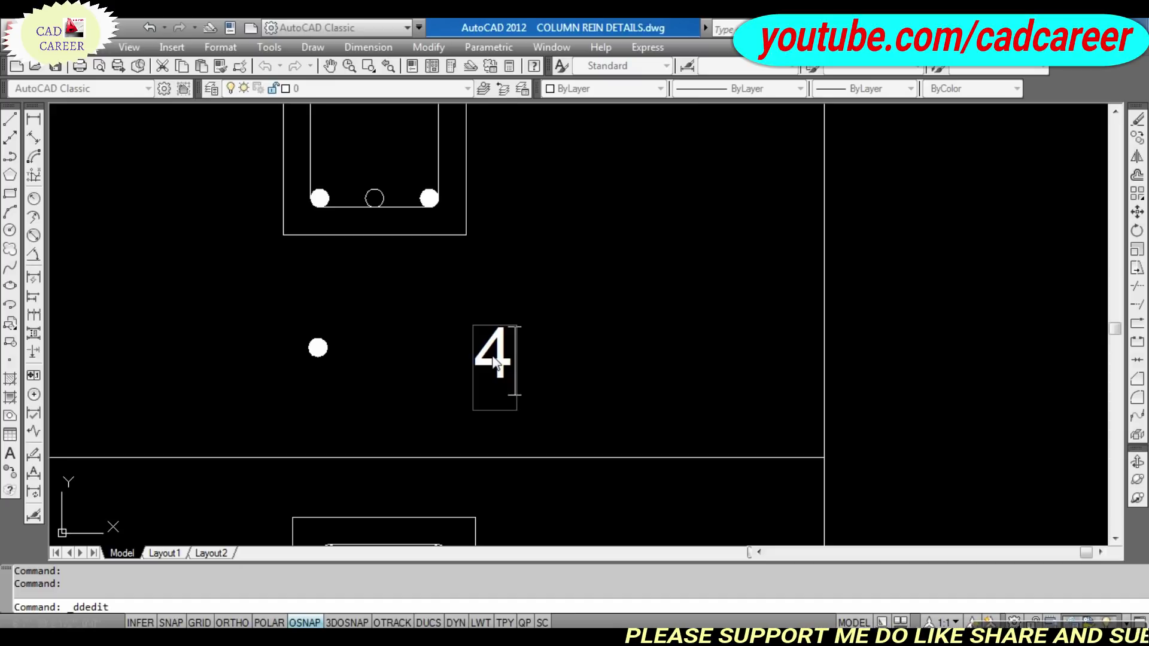
type("16")
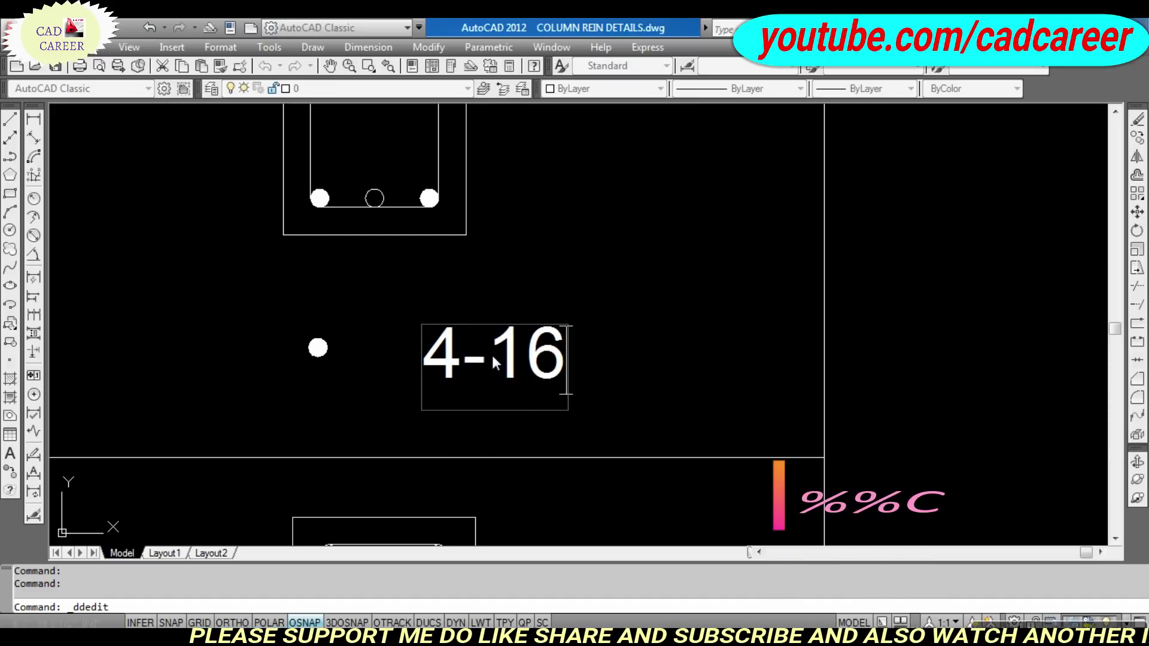
type("%%c")
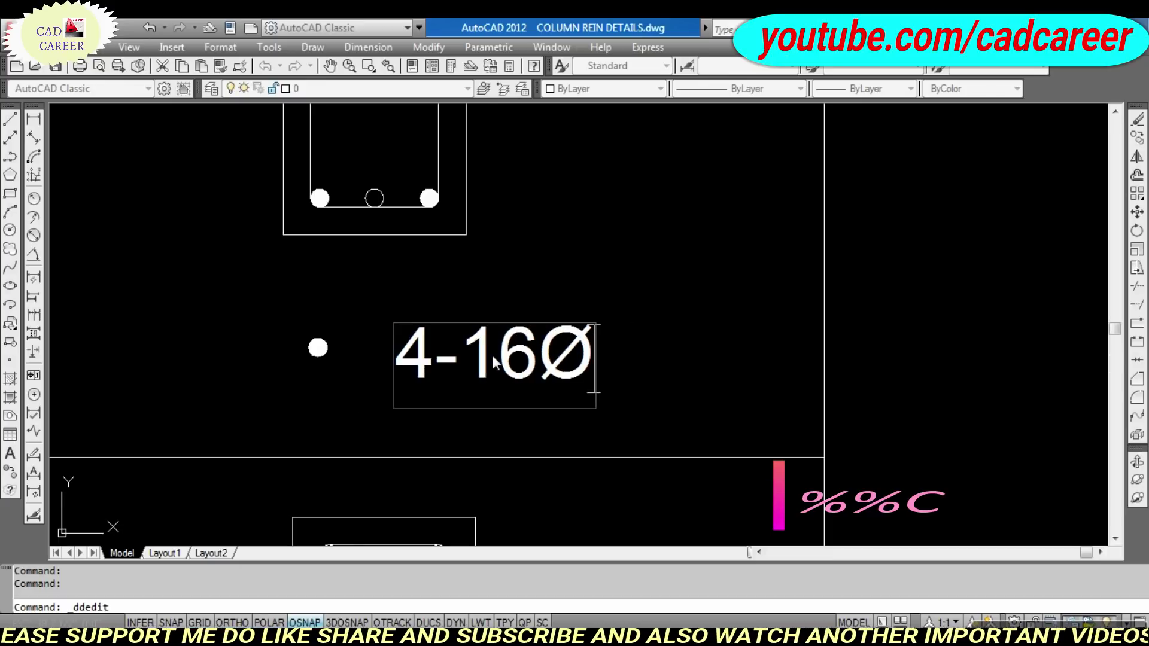
key("Return")
key("Escape")
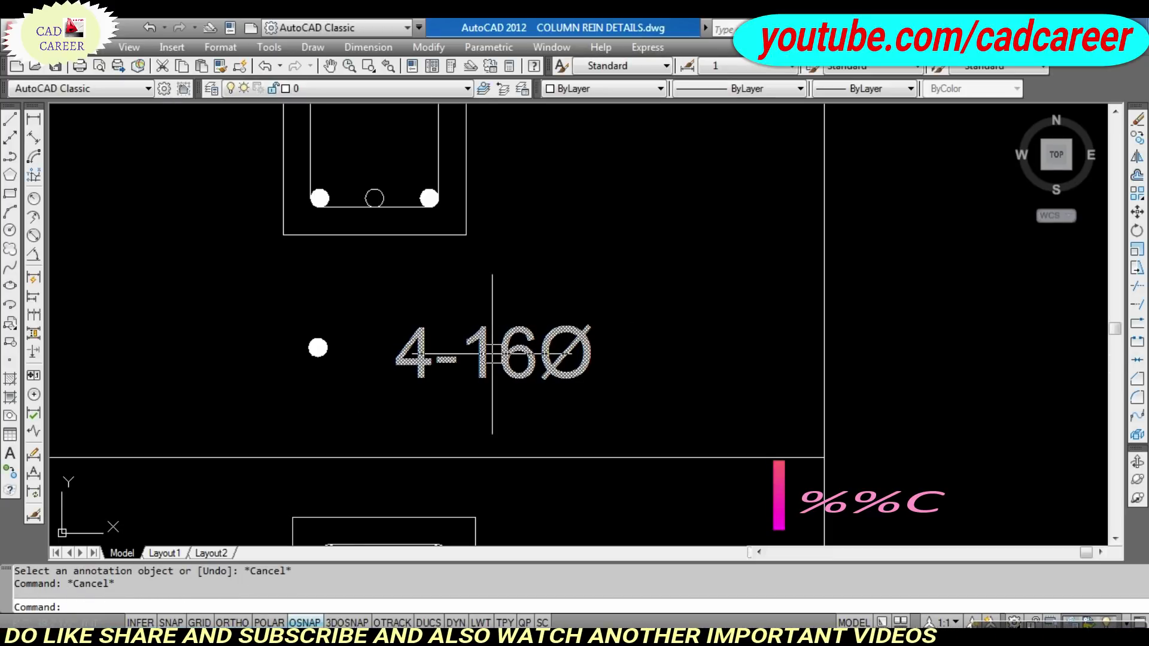
left_click(492, 353)
type("m")
key("Return")
left_click(1044, 402)
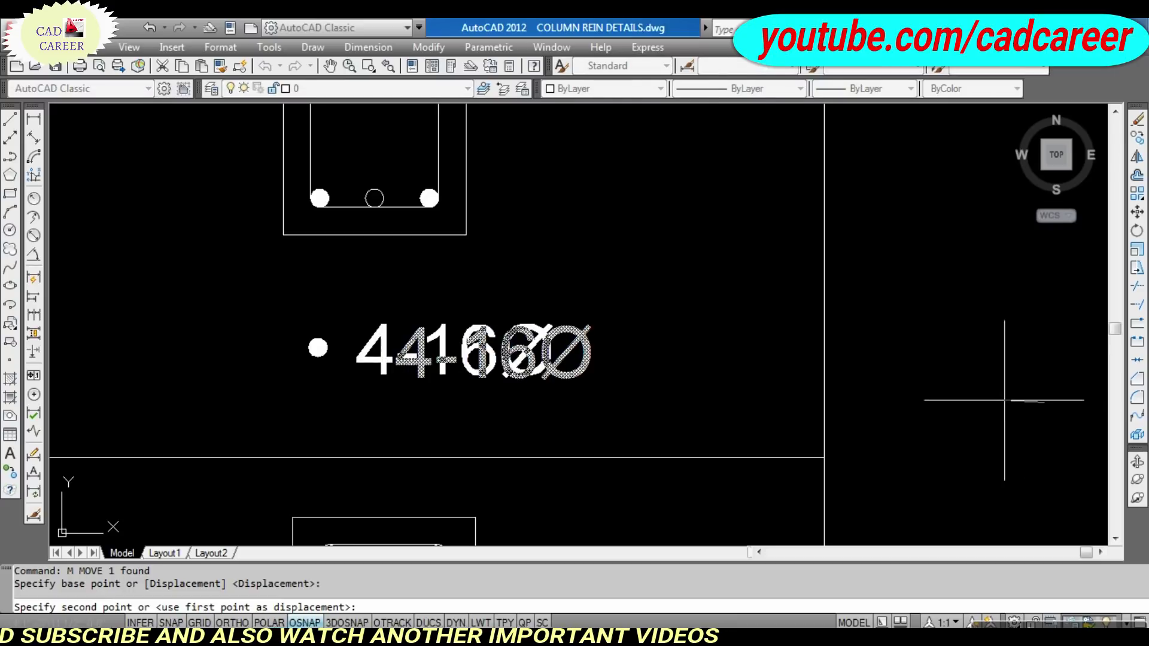
left_click(988, 401)
Step: Move the 4-16Ø label and dot together into place below the foundation section
left_click(617, 315)
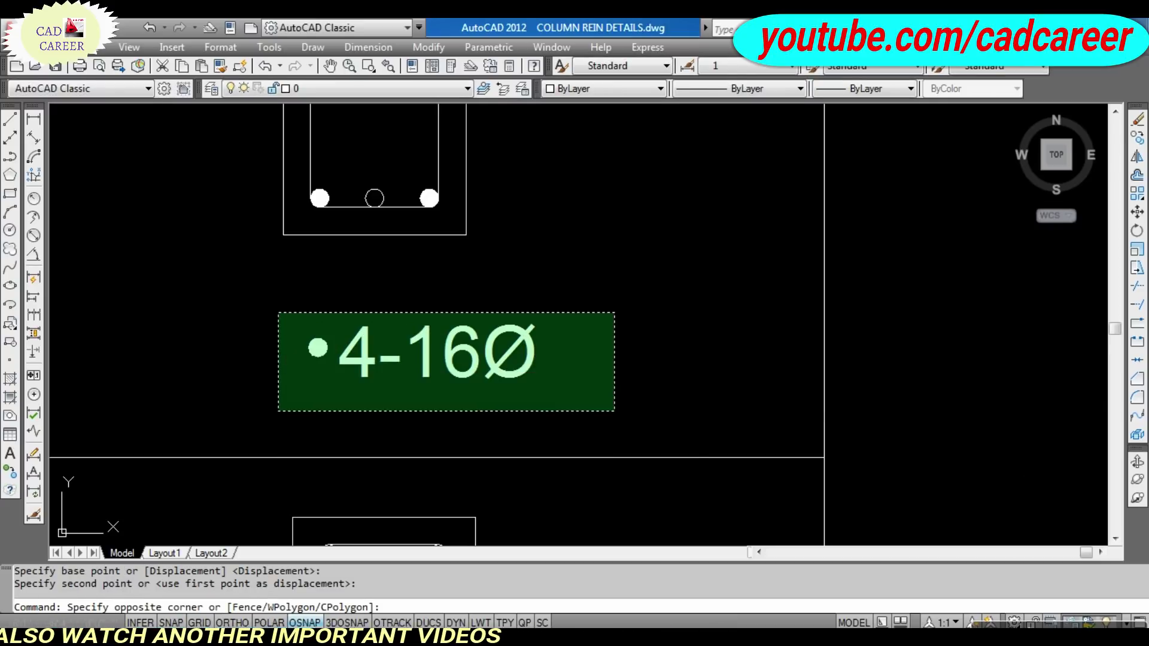
left_click(275, 413)
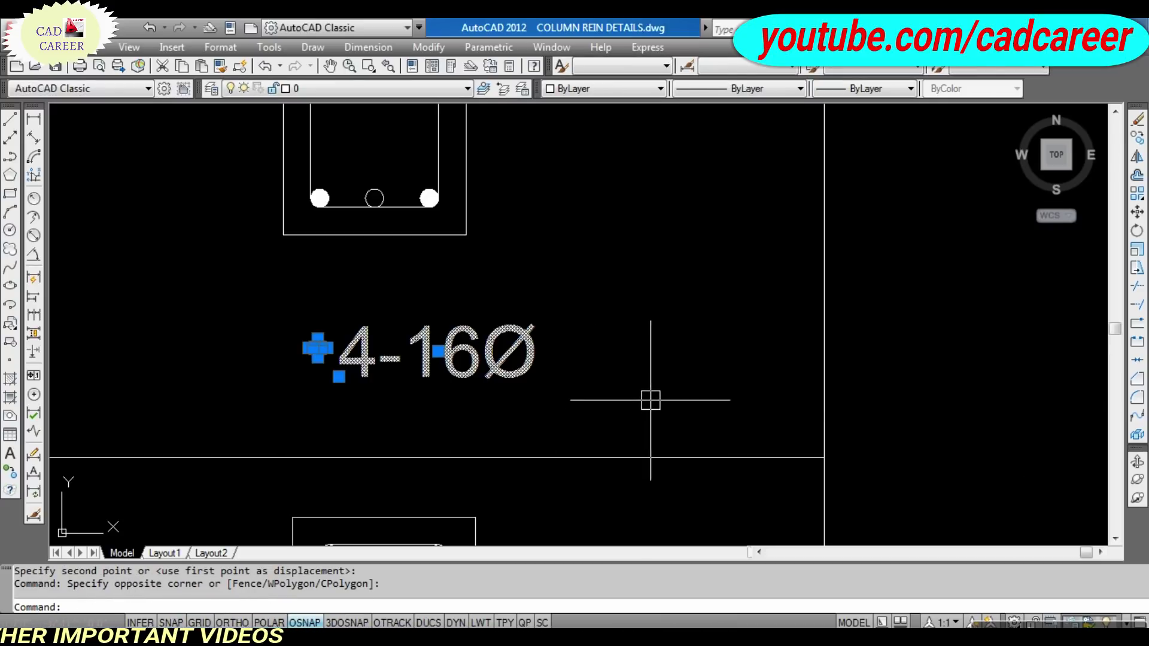
type("m")
key("Return")
left_click(971, 397)
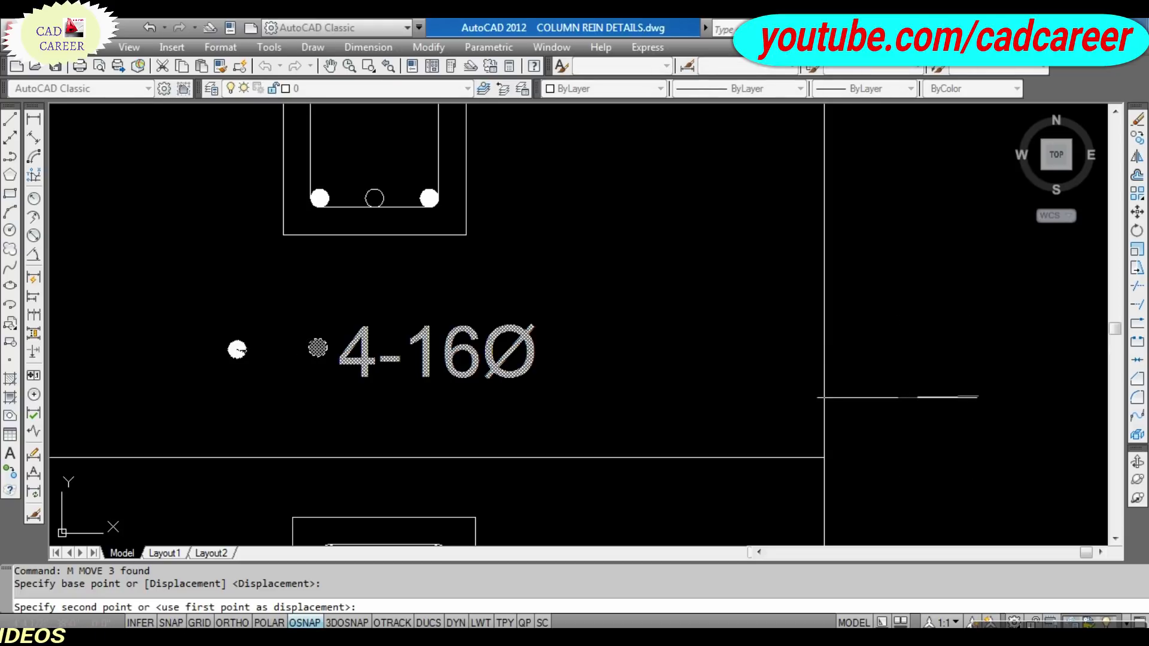
left_click(819, 397)
Step: Start copying the middle bar circle from its centre, then cancel the copy
scroll(361, 193, "up", 6)
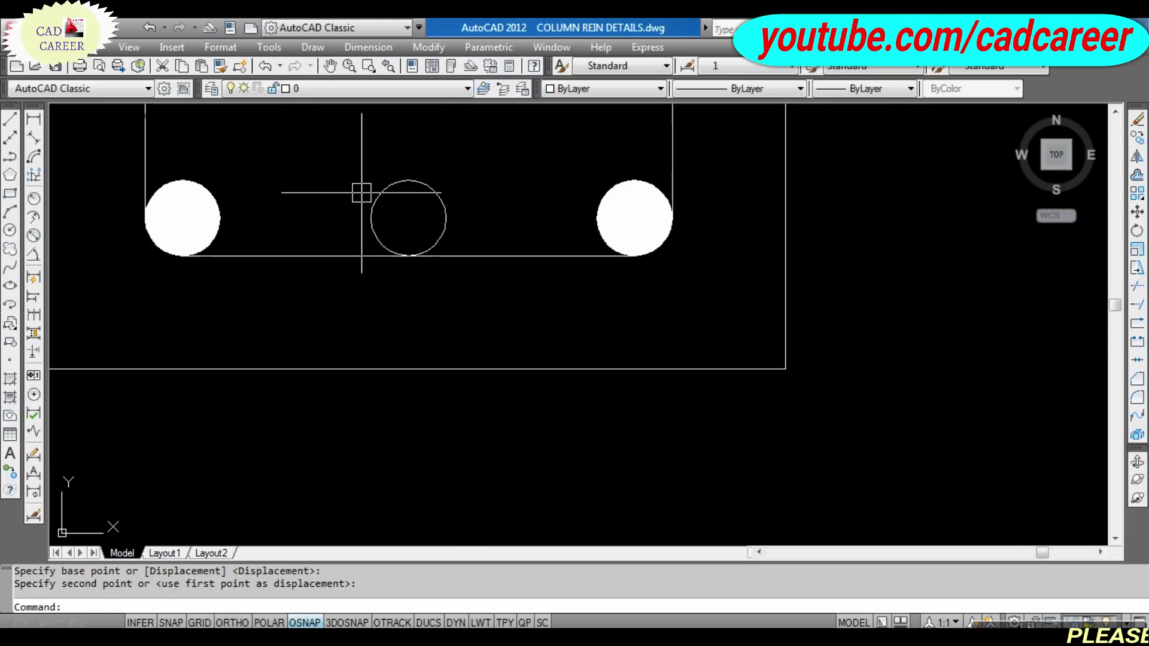
type("Co")
key("Return")
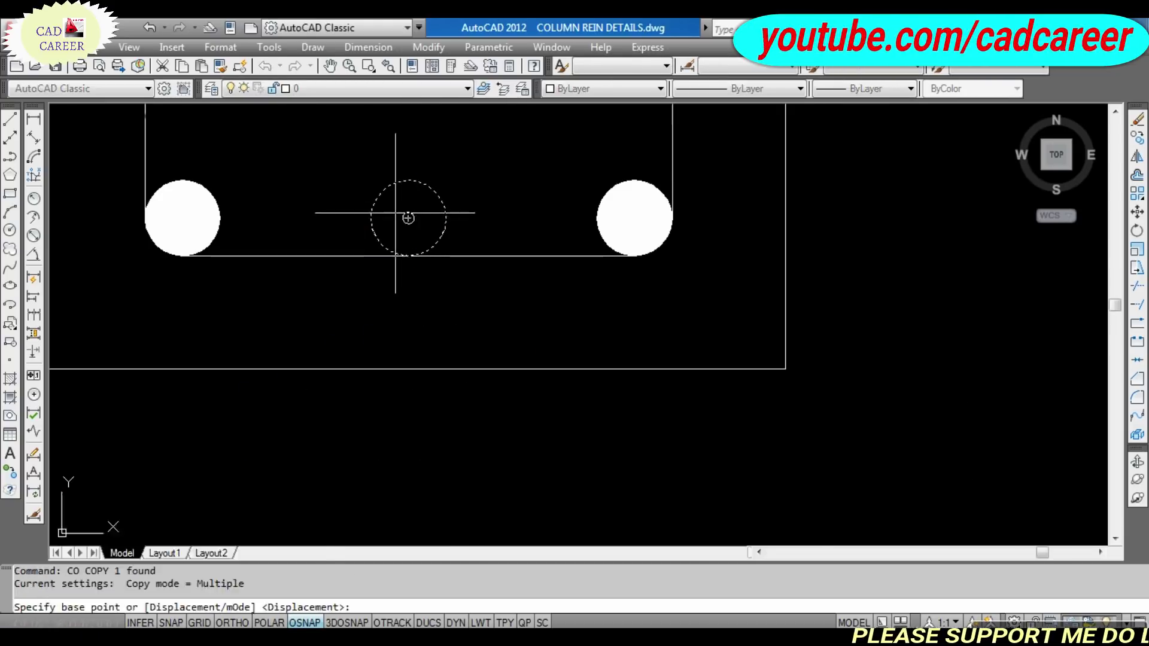
left_click(408, 218)
scroll(341, 215, "down", 6)
scroll(502, 384, "up", 3)
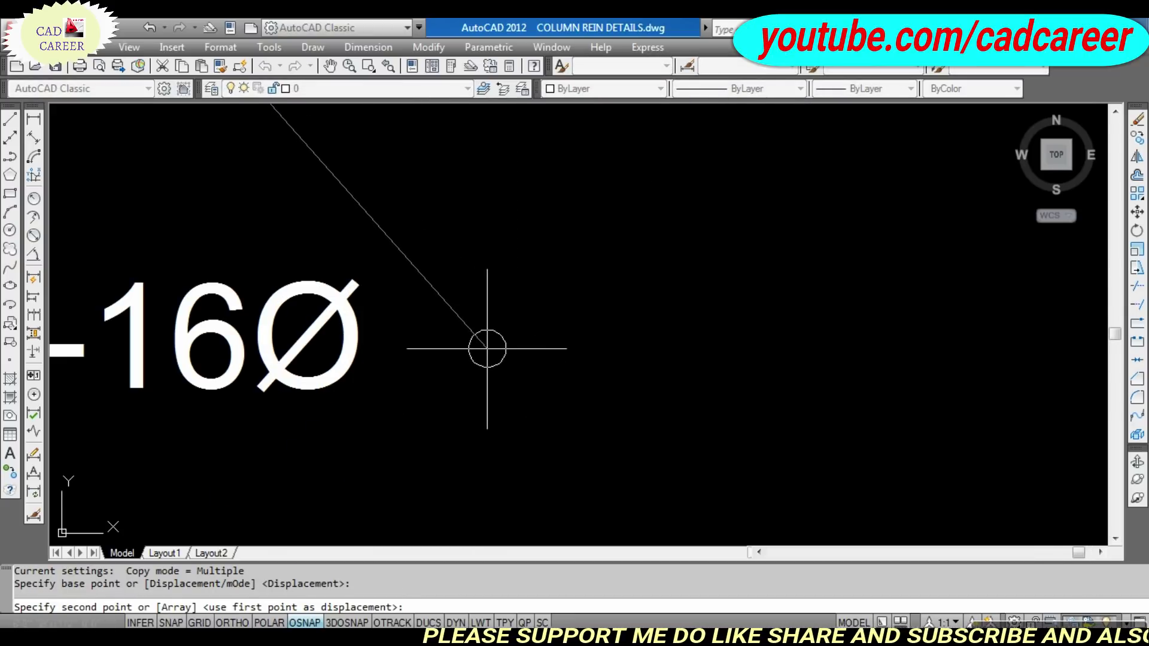
key("Escape")
scroll(411, 305, "down", 4)
Step: Copy the 4-16Ø label horizontally to the right of the bar circle
left_click(365, 320)
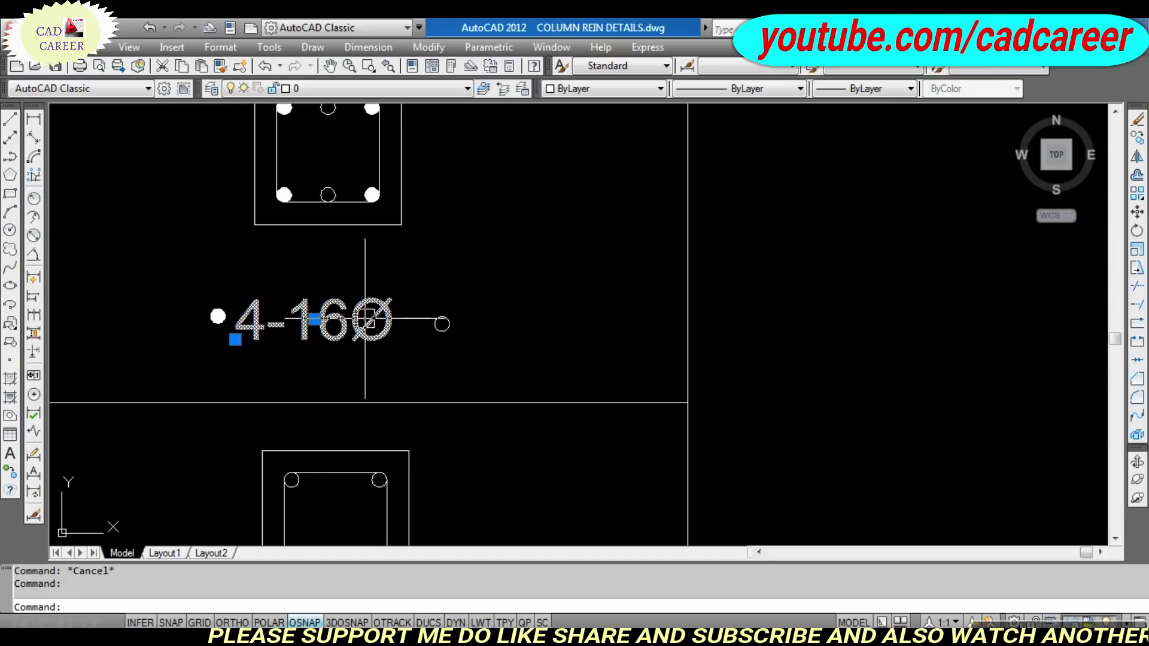
type("co")
key("Return")
left_click(365, 321)
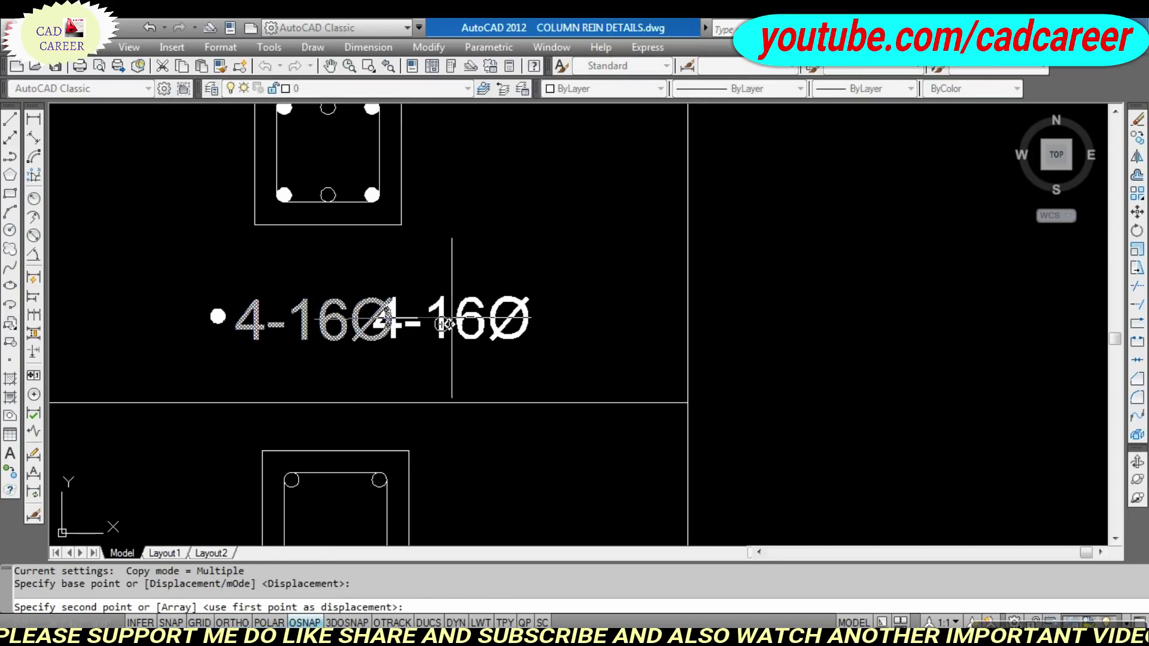
key("F8")
scroll(455, 323, "up", 2)
left_click(533, 326)
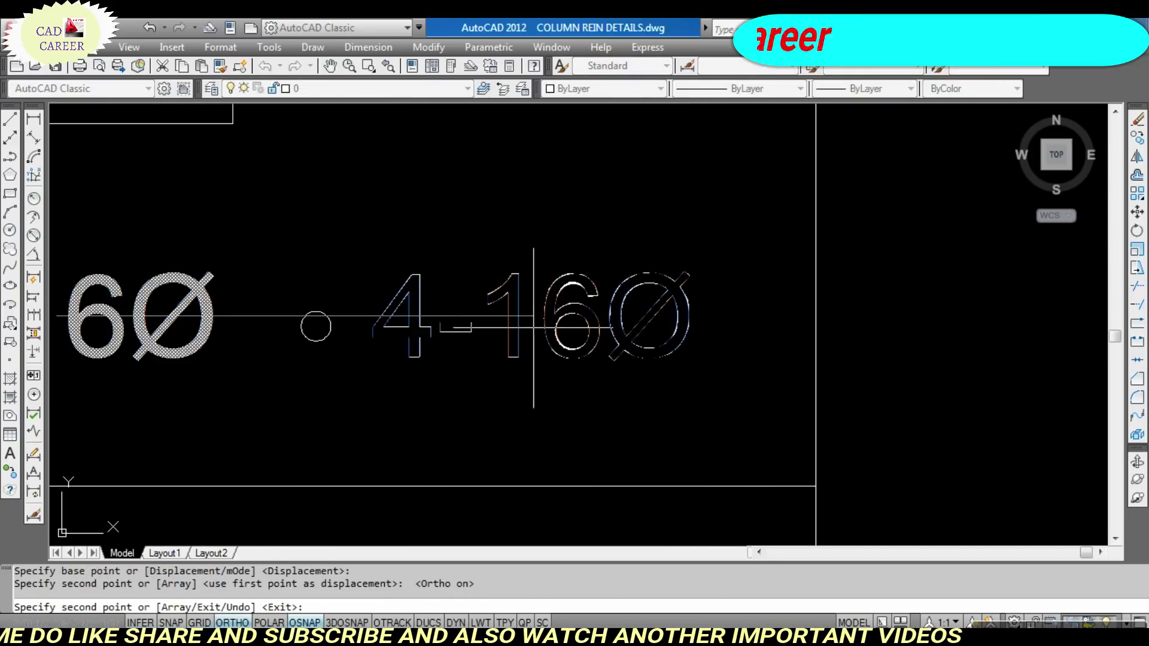
key("Escape")
Step: Change the copied label's text to 2-12%%c so it reads 2-12Ø
double_click(455, 326)
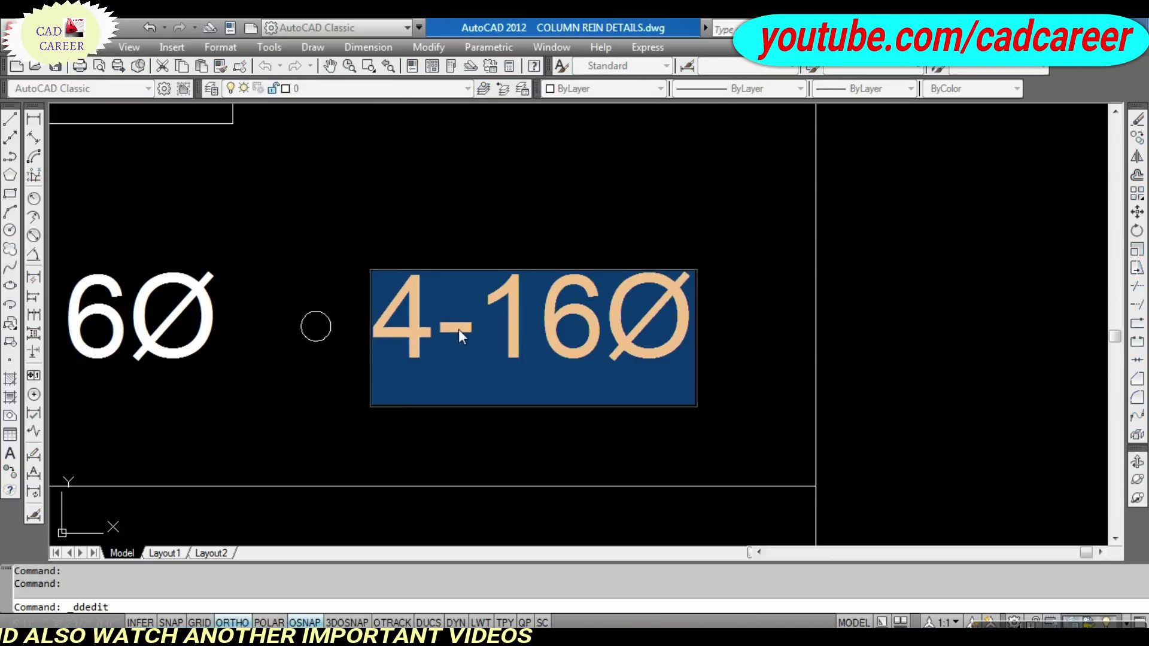
type("2-")
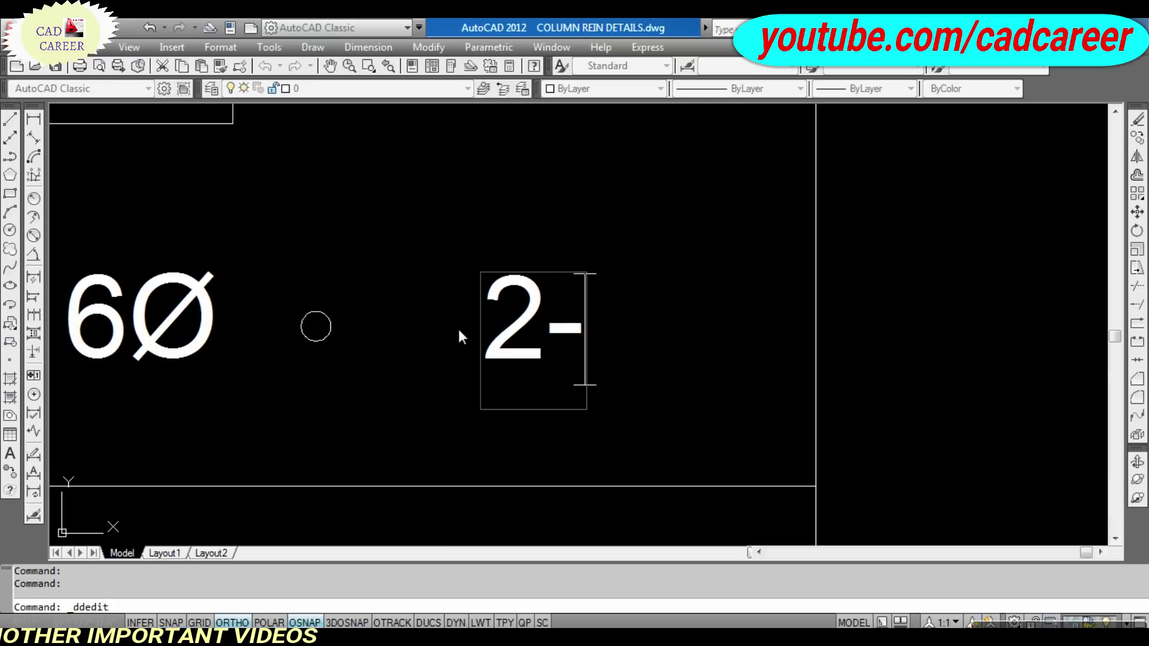
type("12%")
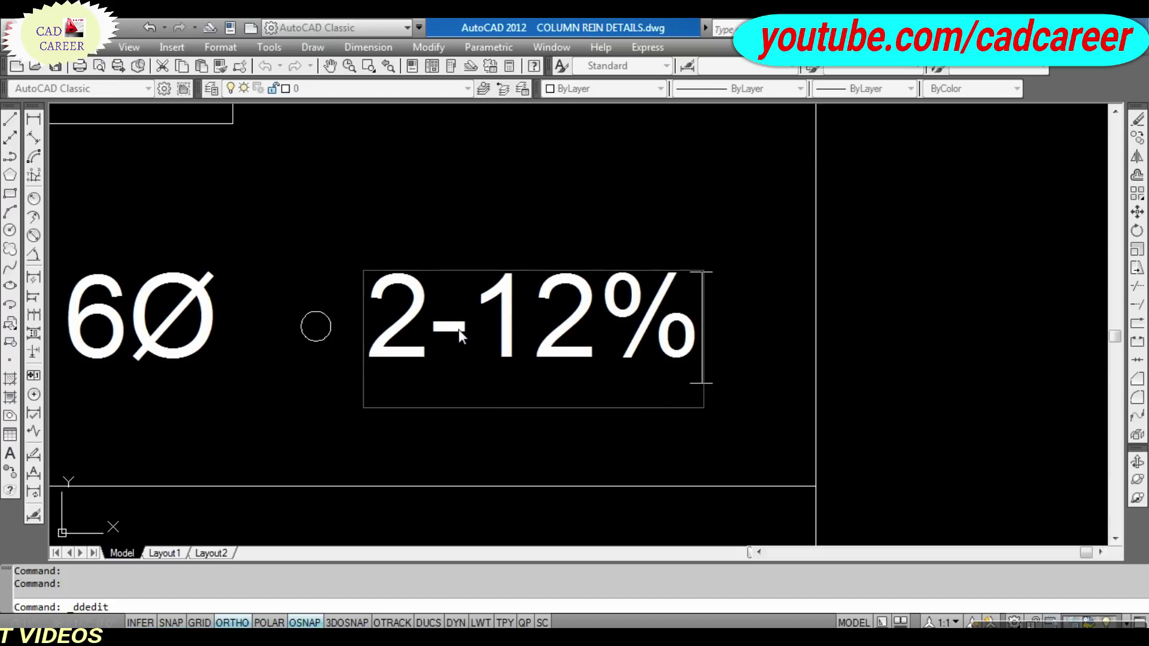
type("%")
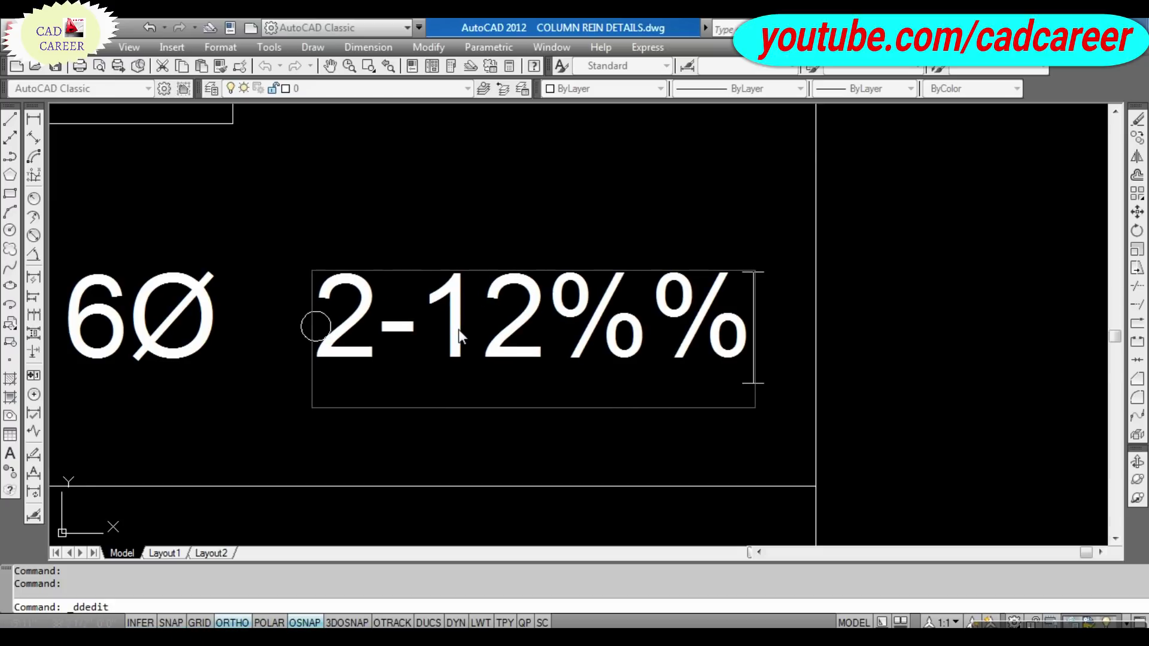
type("c")
key("Return")
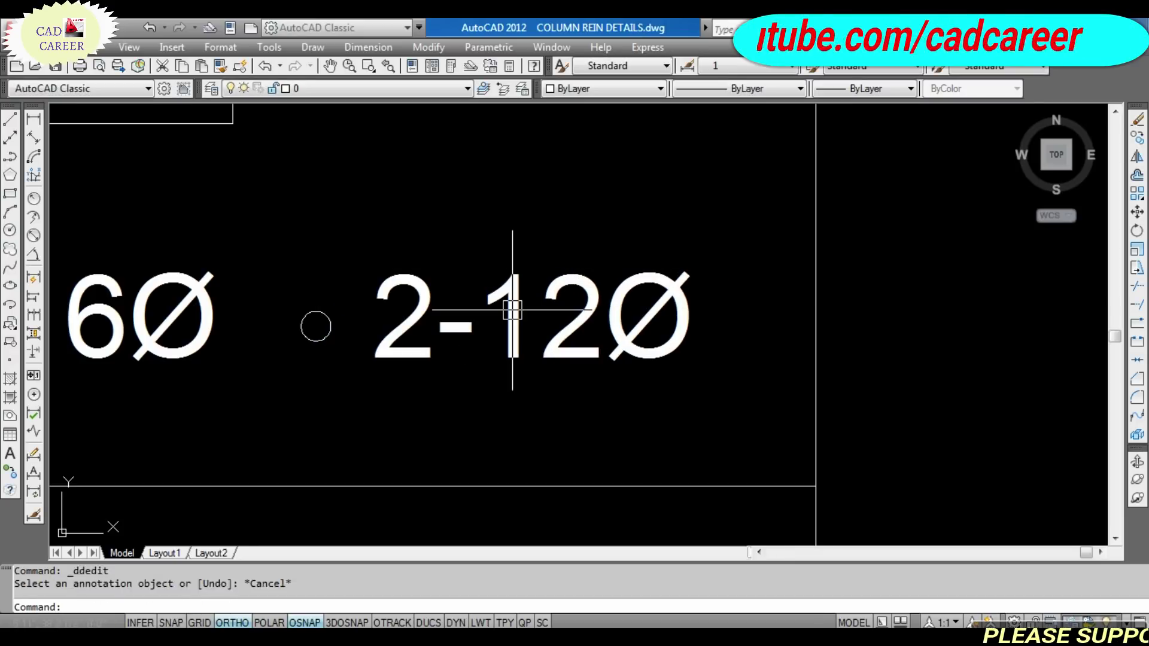
key("Escape")
key("Escape")
scroll(419, 326, "down", 2)
scroll(371, 323, "down", 1)
scroll(332, 308, "up", 1)
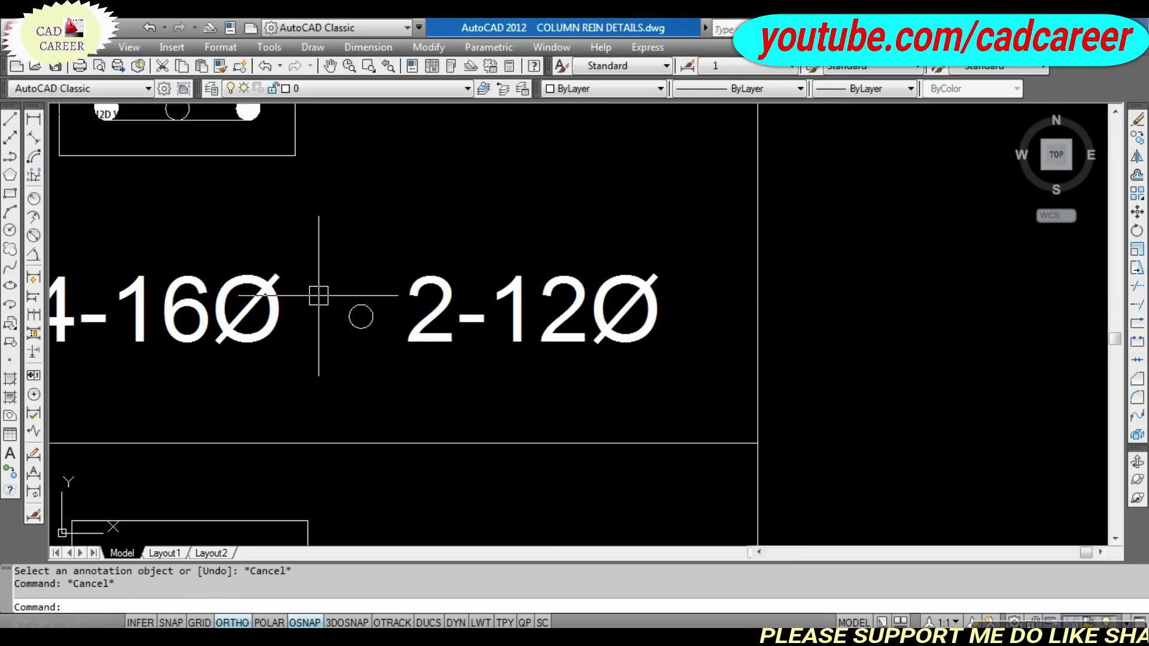
scroll(320, 305, "down", 1)
Step: Copy the 2-12Ø label further right and edit the copy into a plus sign
left_click(399, 315)
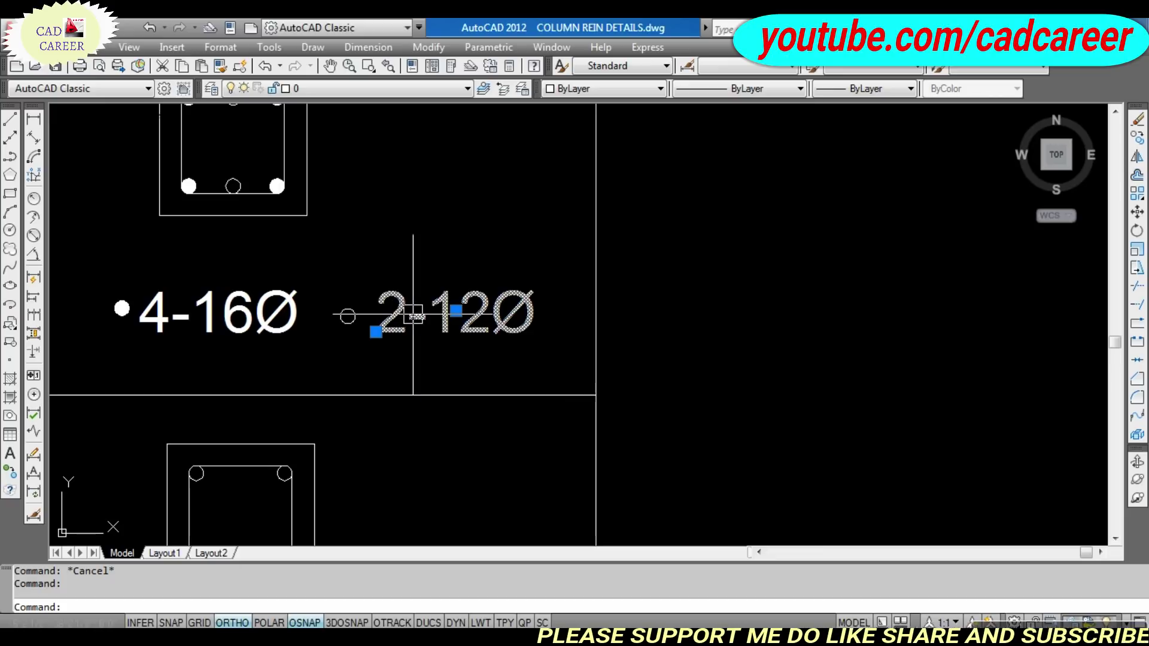
type("co")
key("Return")
left_click(456, 311)
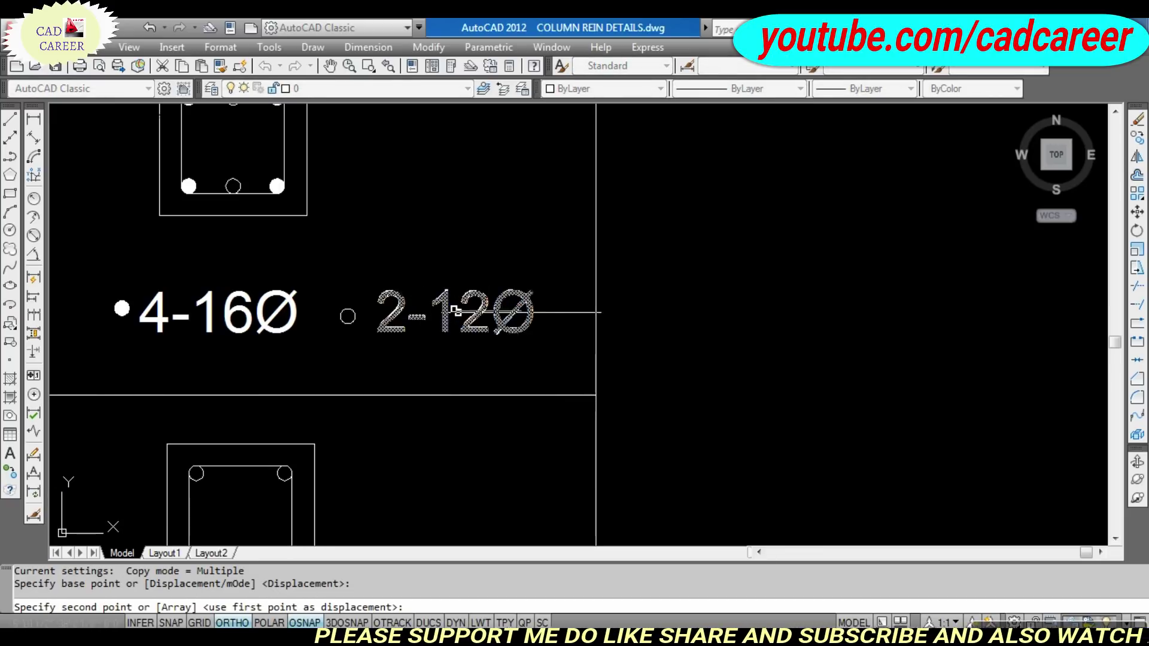
left_click(717, 317)
key("Escape")
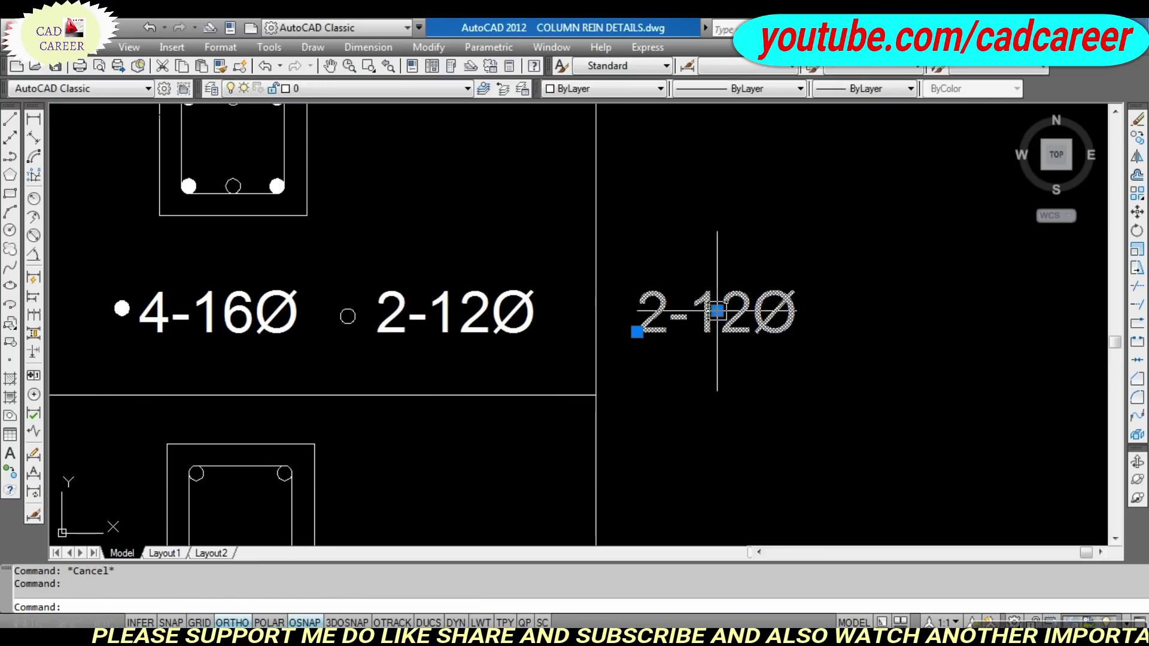
double_click(723, 316)
key("Delete")
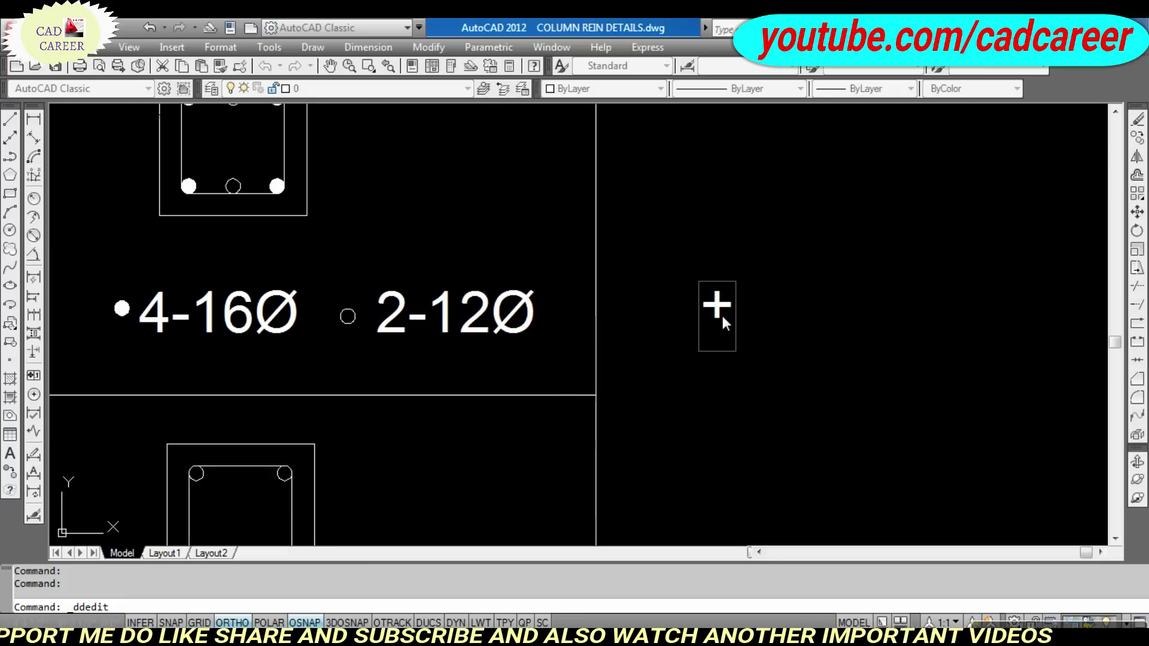
key("Return")
key("Escape")
key("Escape")
Step: Move the plus sign, with Ortho off, between the 4-16Ø and 2-12Ø legends
left_click(717, 308)
type("M")
key("Return")
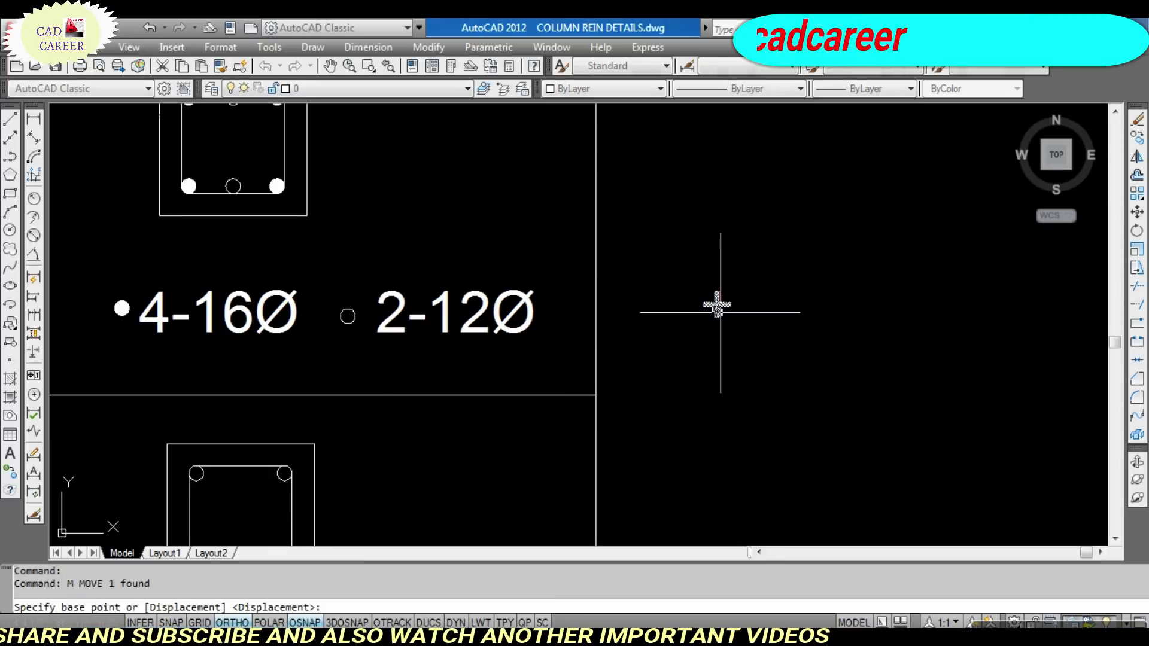
left_click(717, 308)
scroll(319, 326, "up", 5)
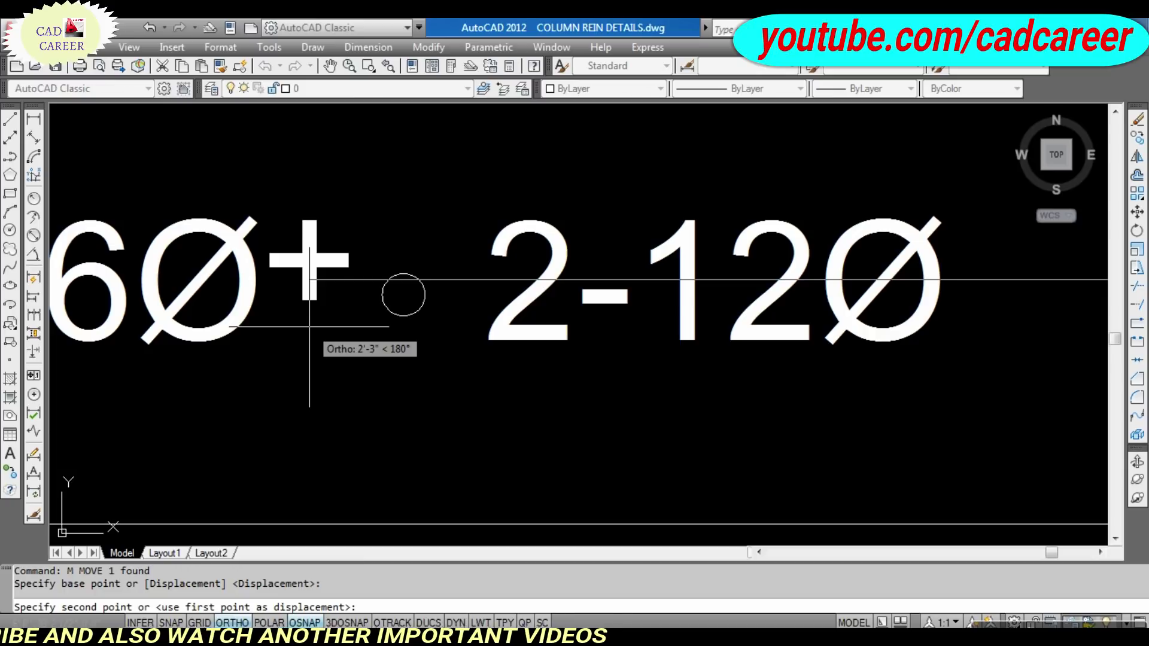
key("F8")
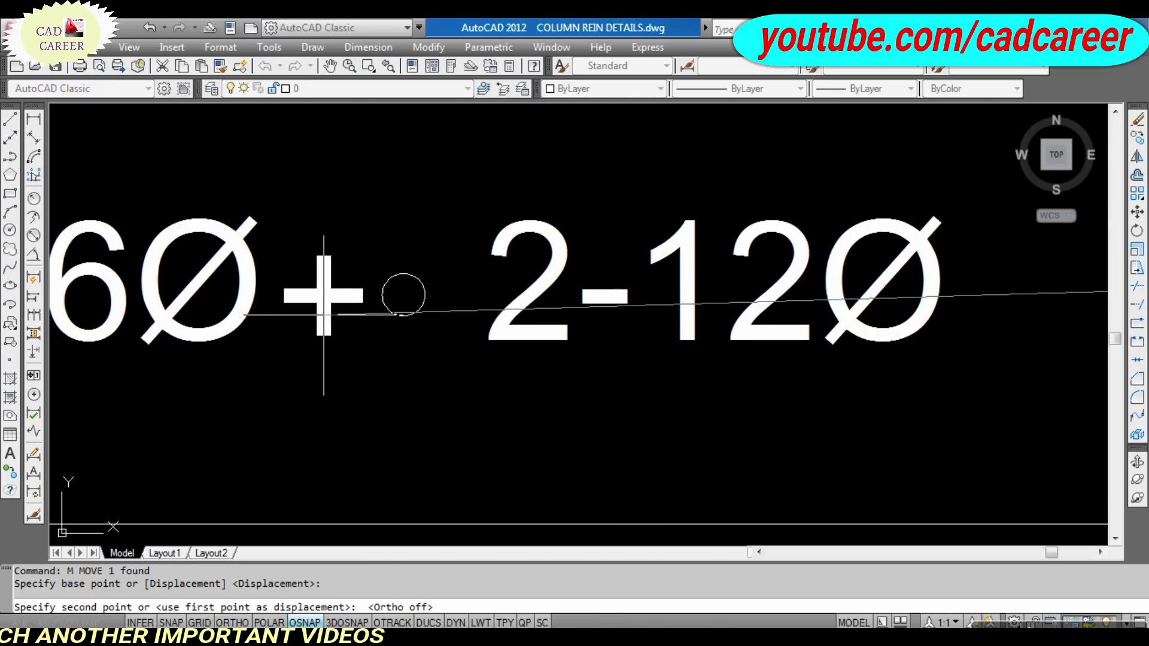
left_click(325, 314)
key("Escape")
key("Escape")
scroll(384, 288, "down", 5)
scroll(384, 309, "down", 2)
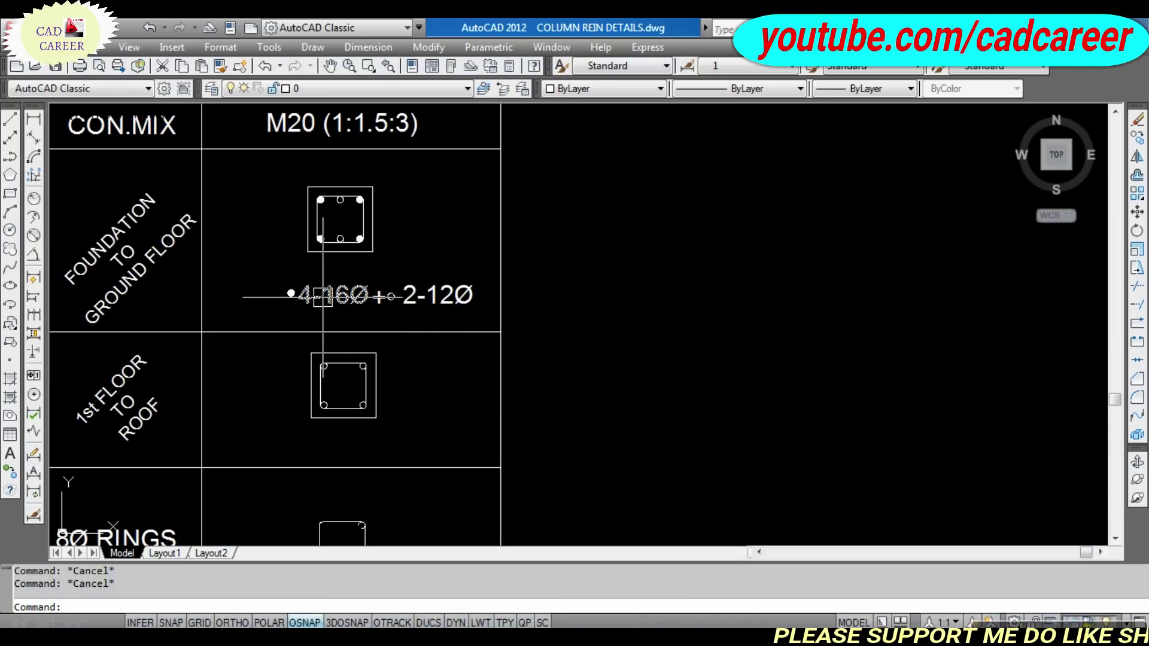
scroll(359, 295, "up", 3)
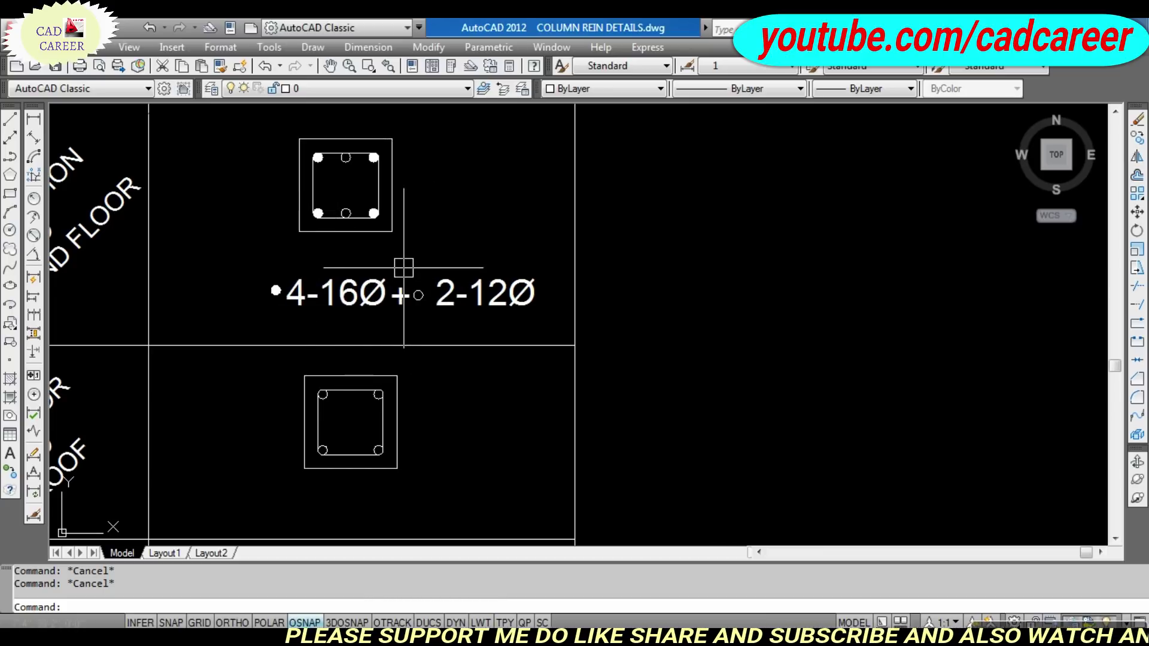
Step: Copy the bottom-left bar circle to below the lower column section
scroll(377, 203, "down", 2)
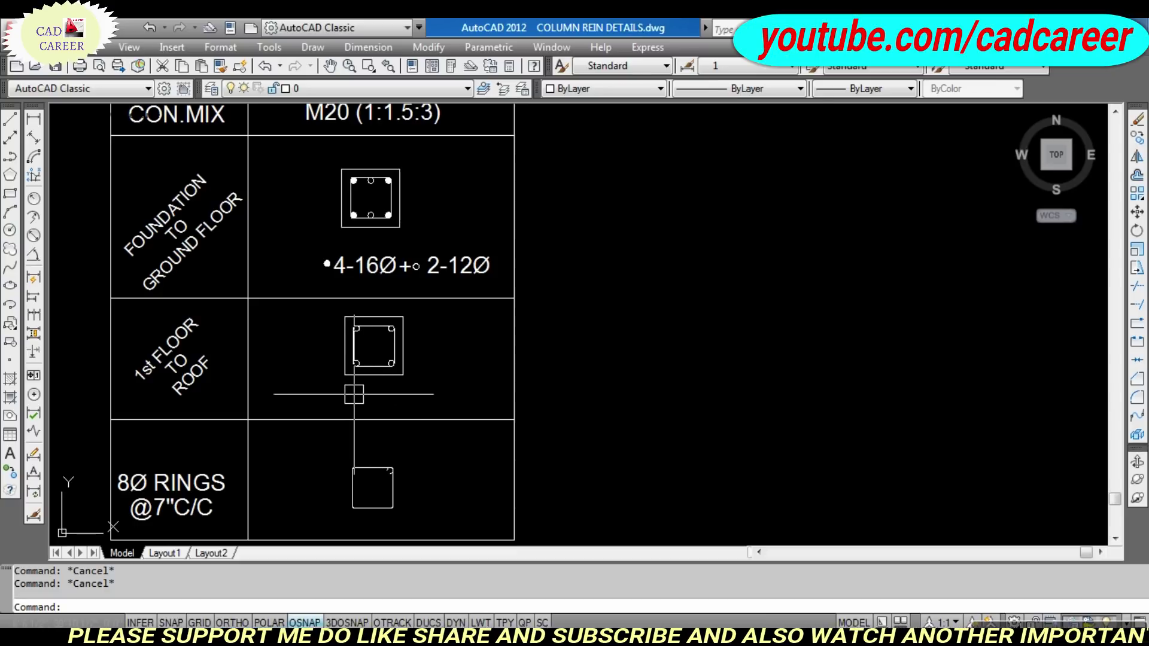
scroll(356, 391, "up", 4)
scroll(340, 316, "up", 3)
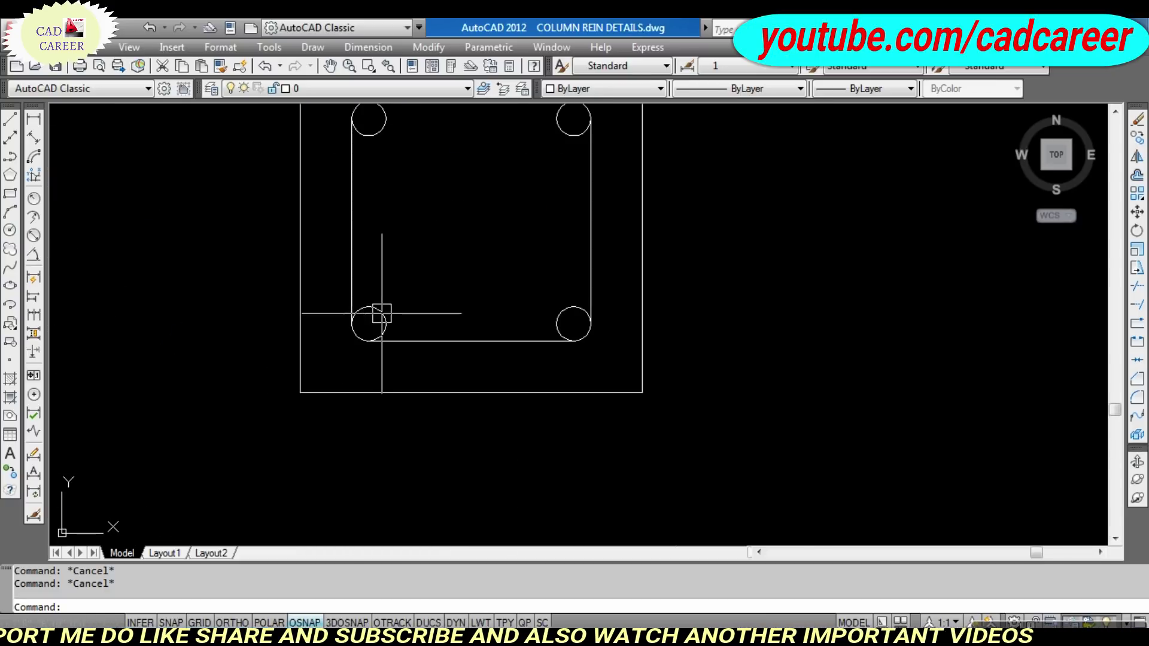
left_click(374, 308)
type("co")
key("Return")
left_click(374, 307)
scroll(366, 353, "down", 3)
scroll(364, 257, "up", 3)
left_click(362, 245)
key("Escape")
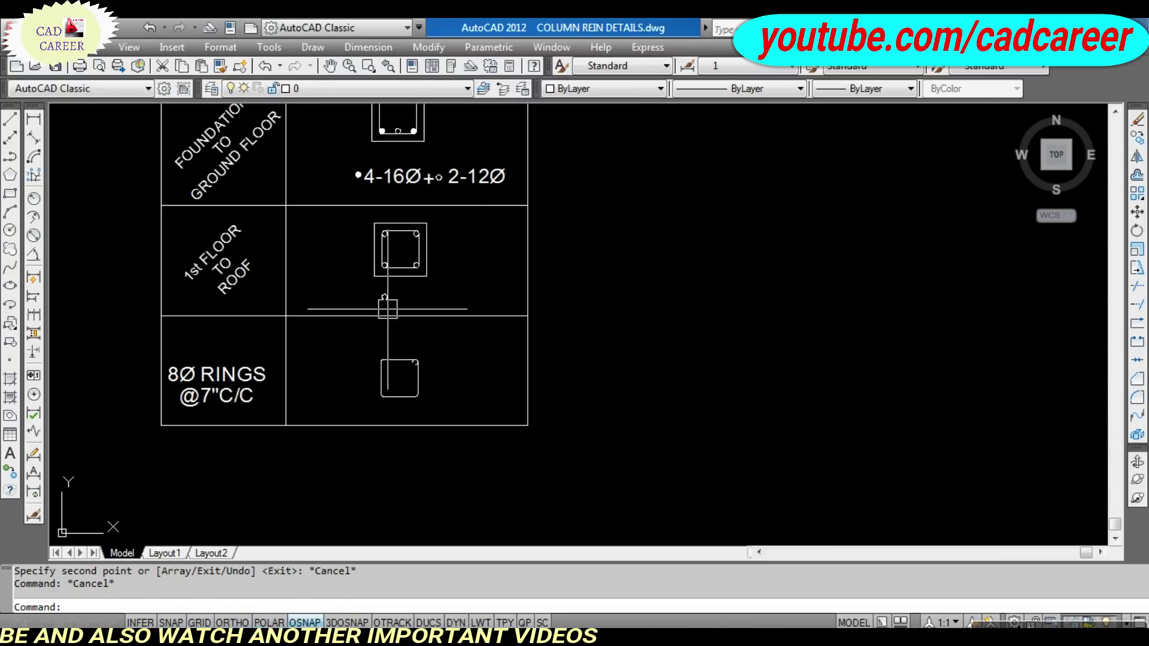
Step: Copy the 2-12Ø label beside the new circle under the lower section
scroll(428, 158, "up", 3)
left_click(523, 174)
type("CO")
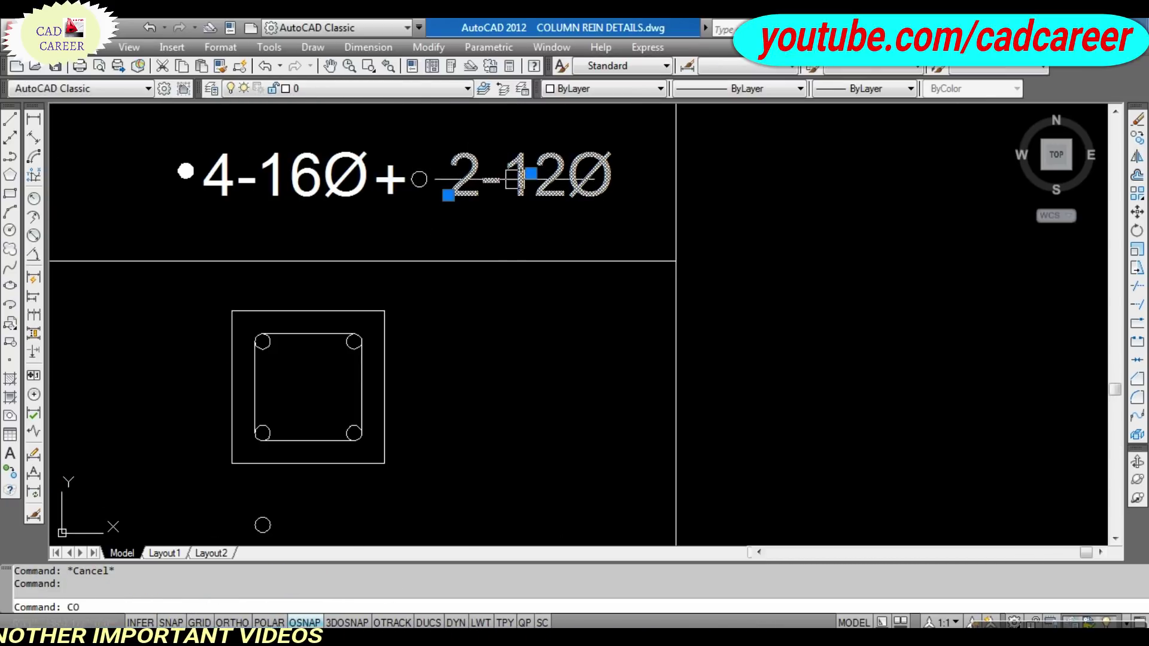
key("Return")
left_click(512, 179)
scroll(419, 252, "down", 3)
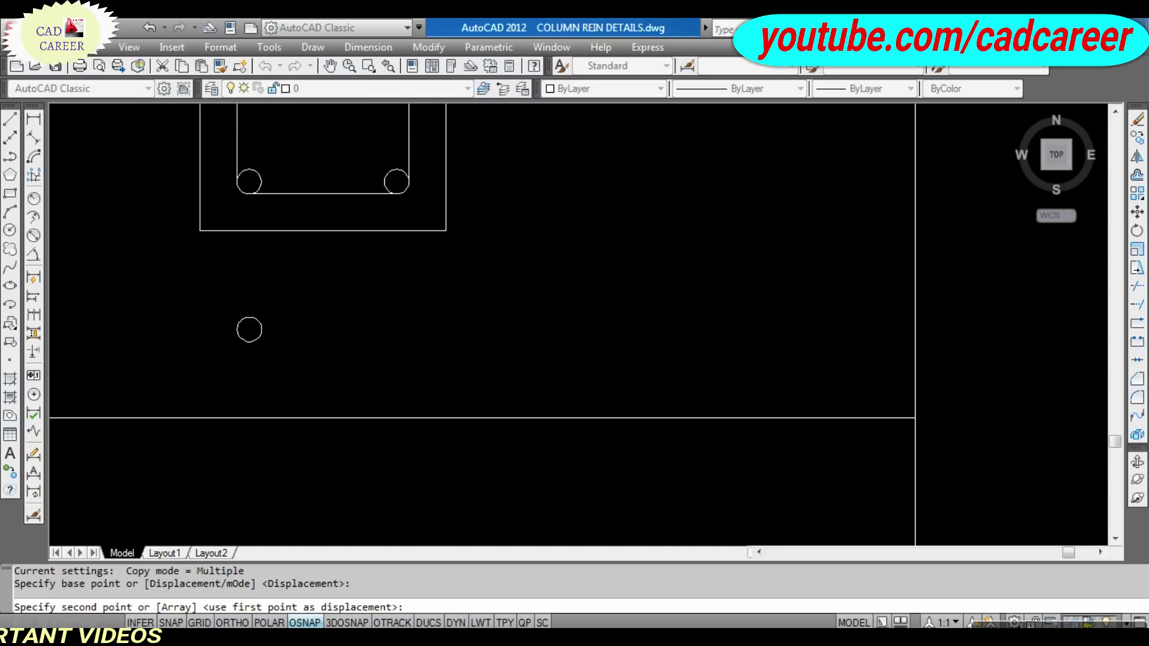
scroll(429, 342, "up", 5)
key("Escape")
scroll(443, 335, "down", 3)
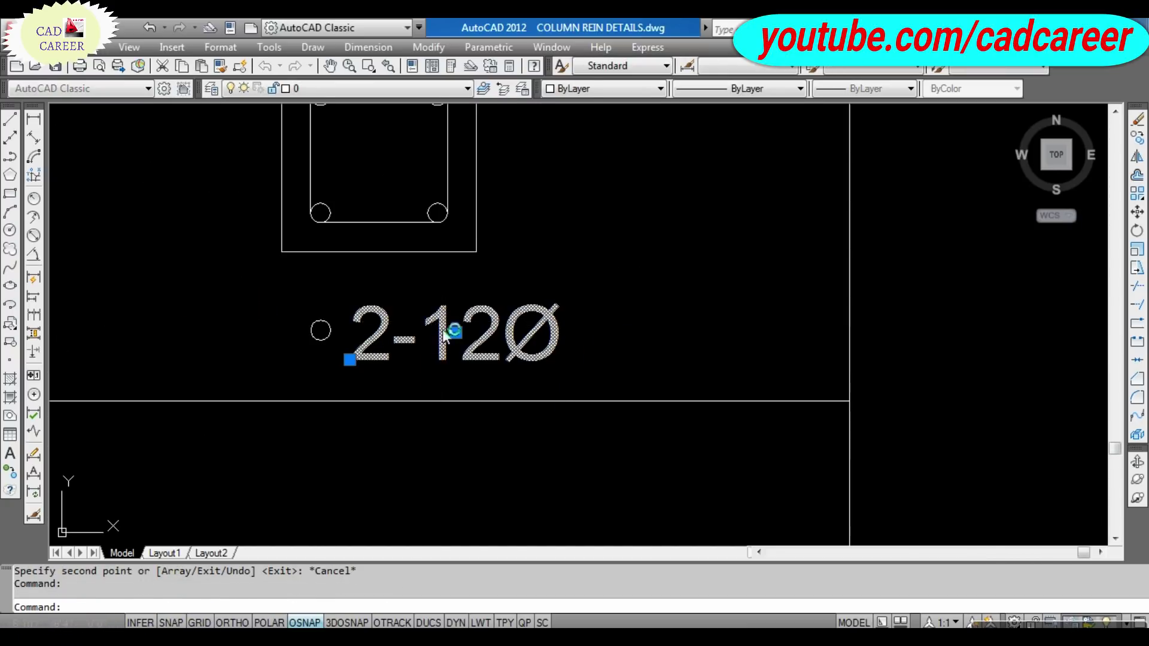
Step: Change the copied label to 4-%%c12 (4-12Ø) and check it against the reference image
double_click(440, 329)
type("4")
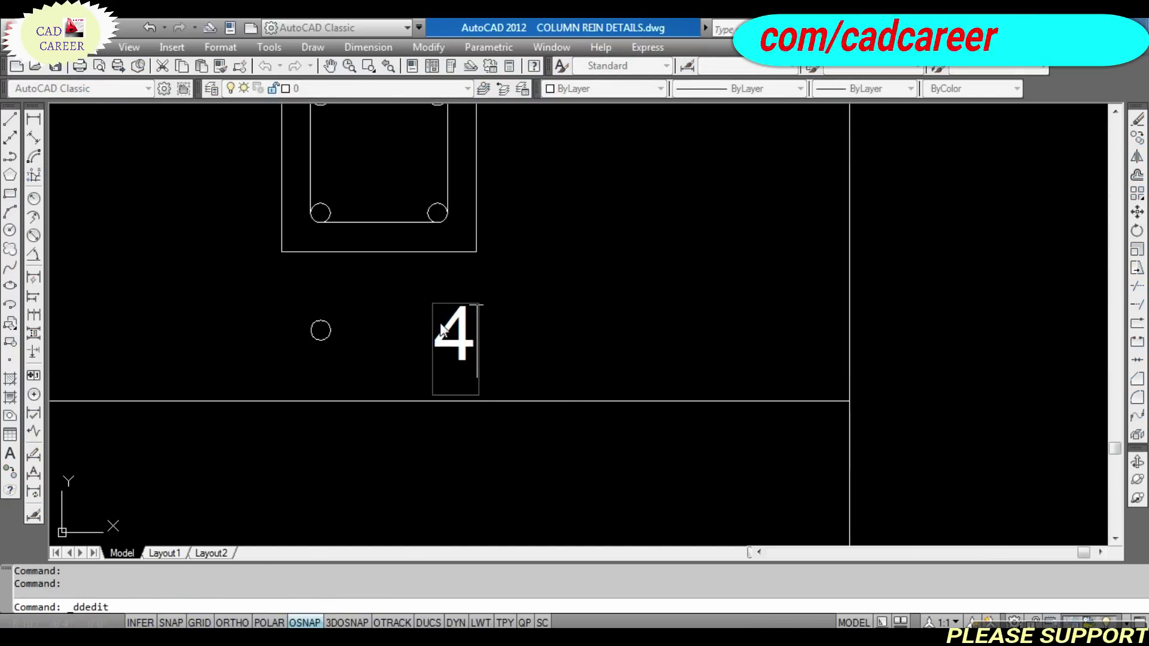
type("-12")
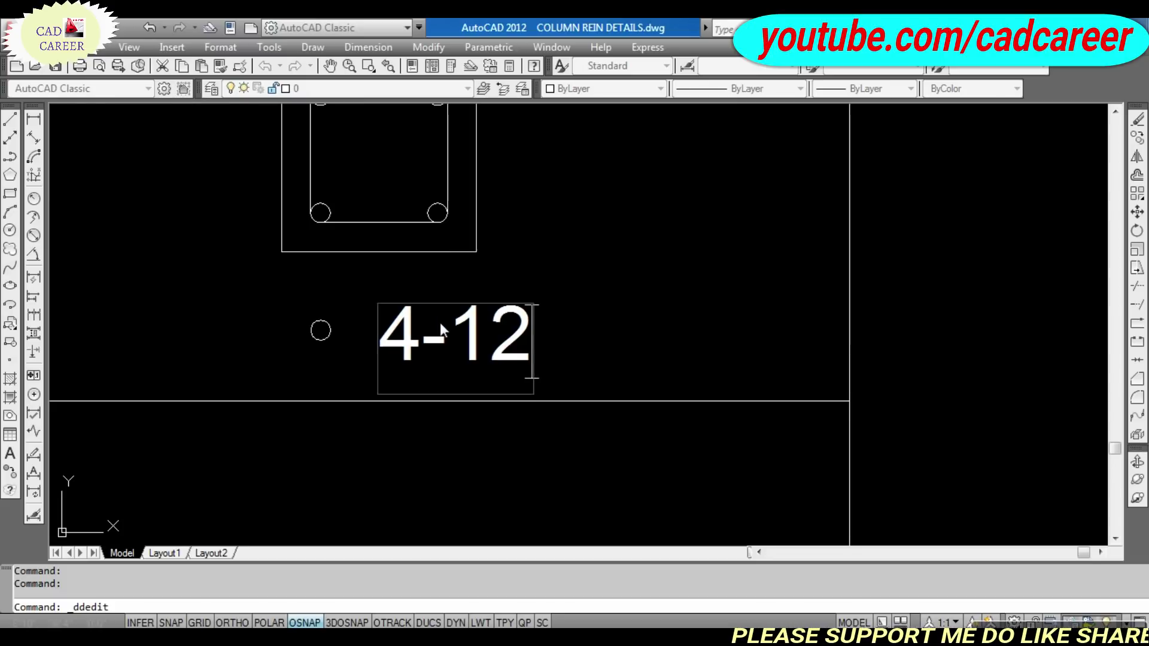
type("%%")
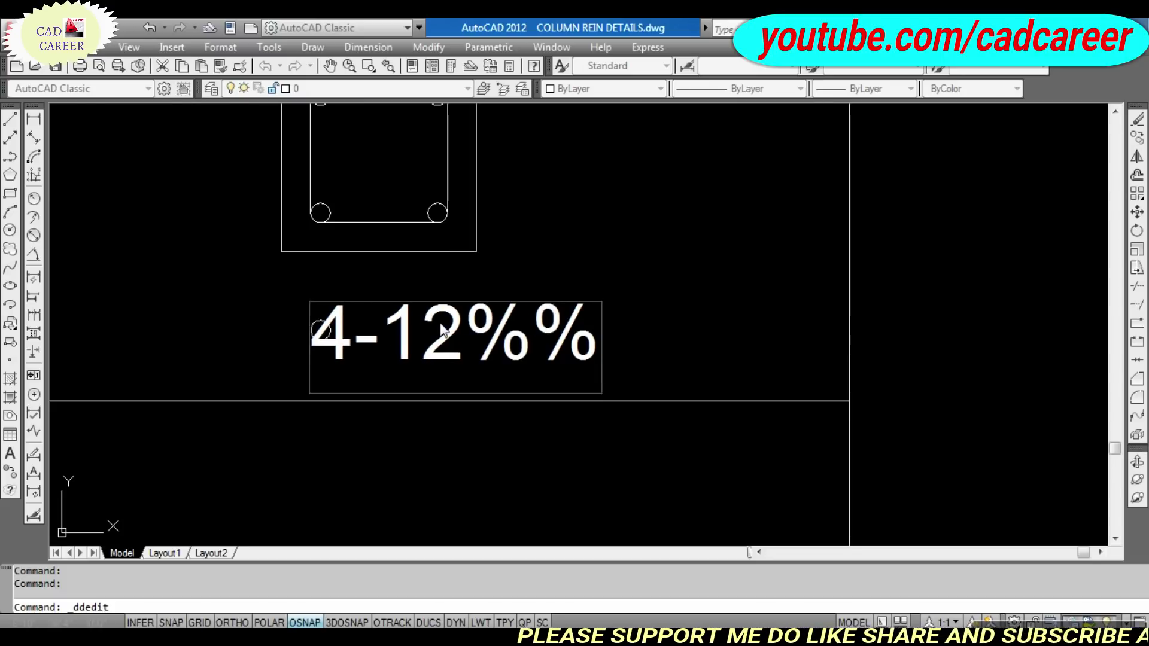
type("c")
key("Return")
key("Escape")
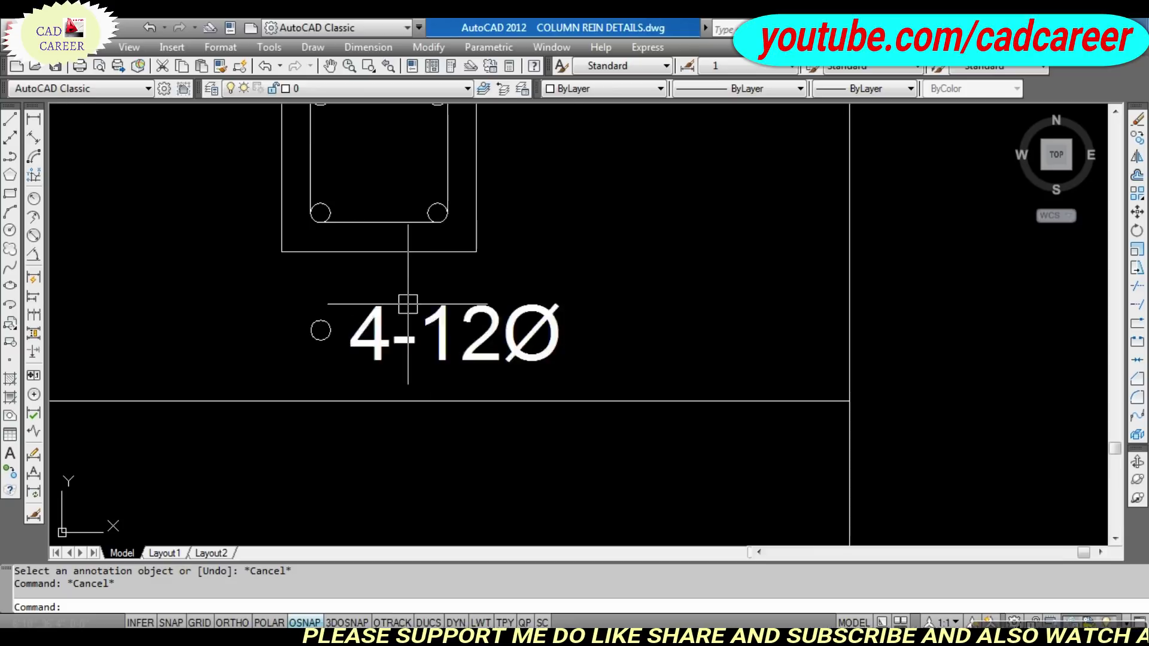
scroll(407, 304, "down", 3)
key("alt+Tab")
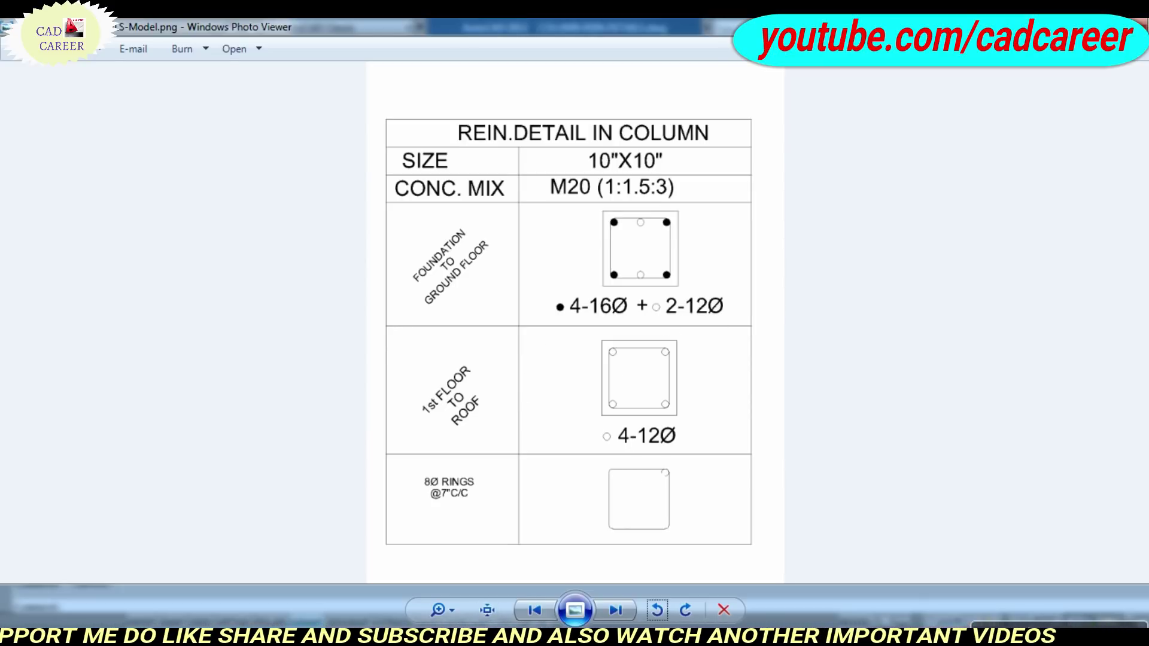
key("alt+Tab")
Step: Zoom out and back in to review the whole column reinforcement table
scroll(425, 322, "down", 3)
scroll(425, 322, "down", 2)
scroll(371, 275, "up", 1)
scroll(360, 243, "up", 2)
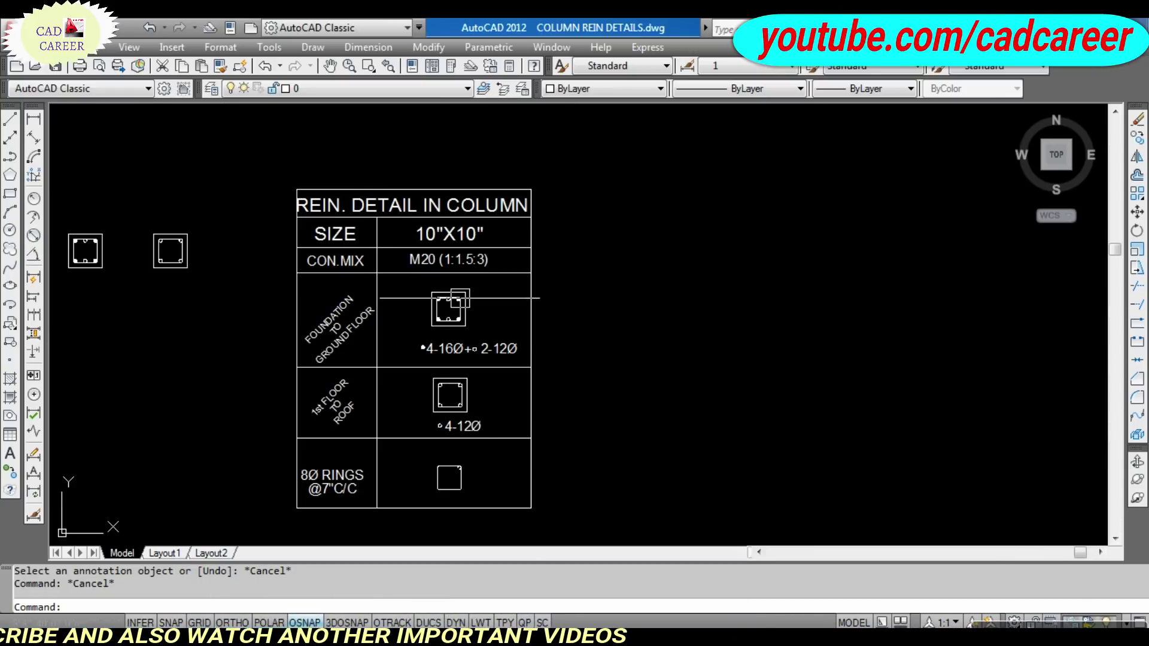